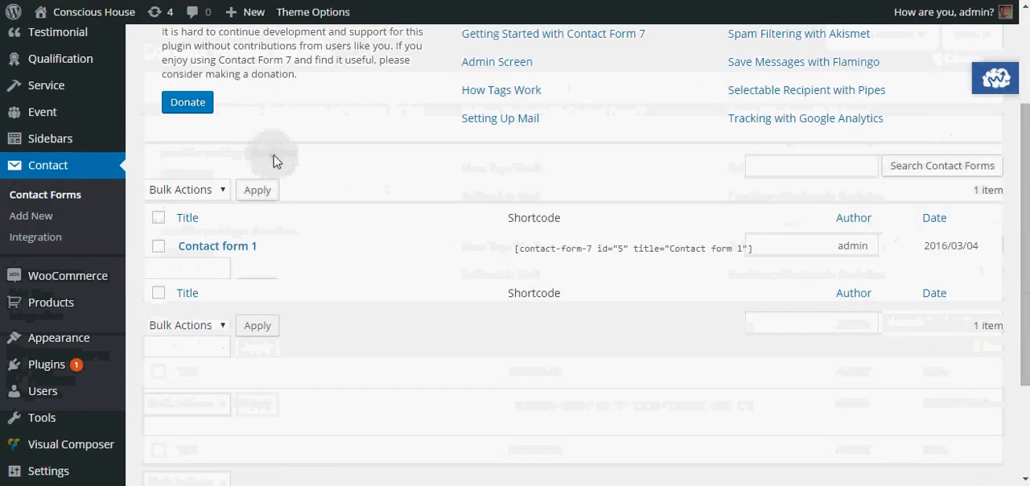
Step: Open the existing form "Contact form 1" for editing from the contact forms list
mouse_move(230, 270)
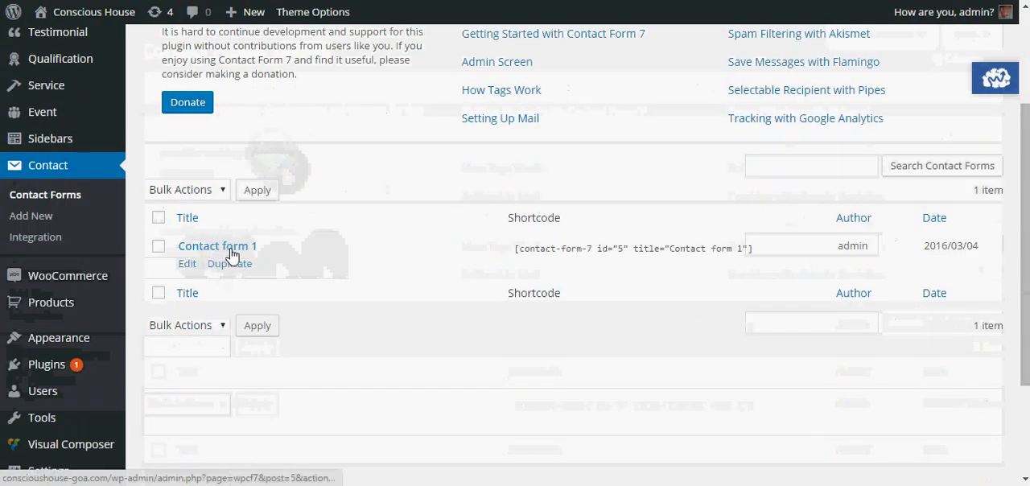
click(233, 253)
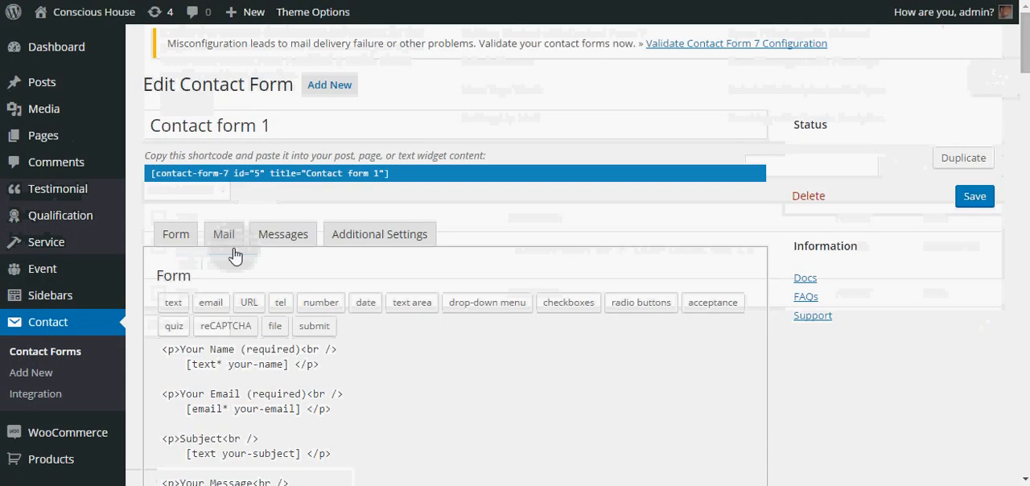
scroll(313, 227, down, 2)
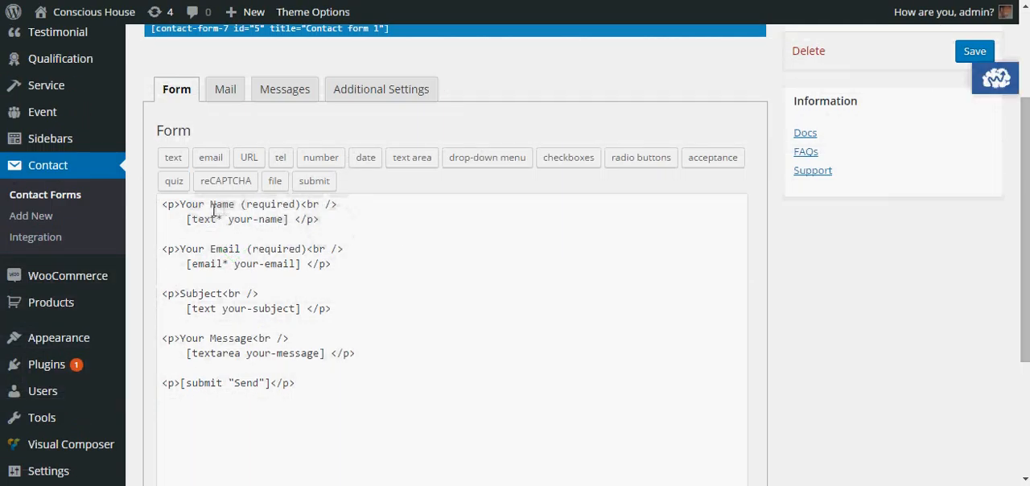
Step: Examine the form template's field tags for name, email, subject and message, including the asterisks that mark required fields
click(264, 312)
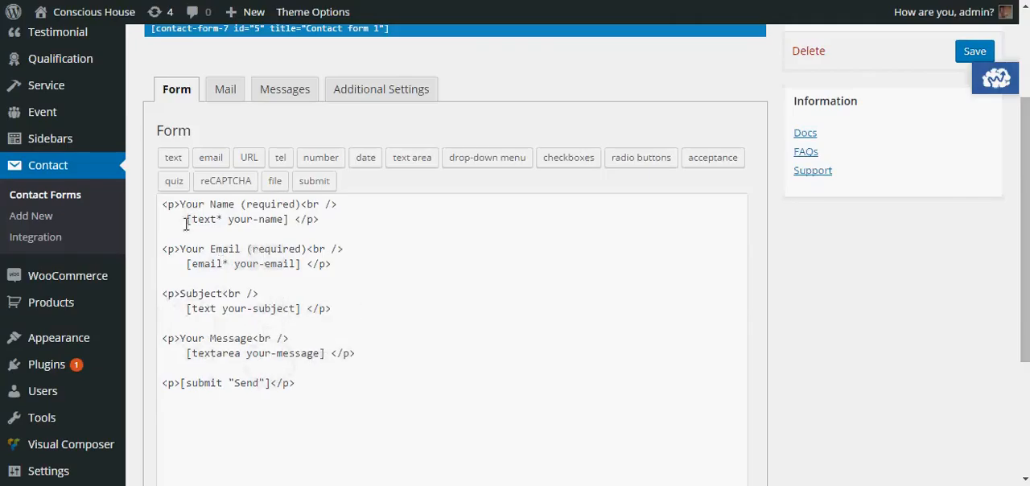
click(216, 218)
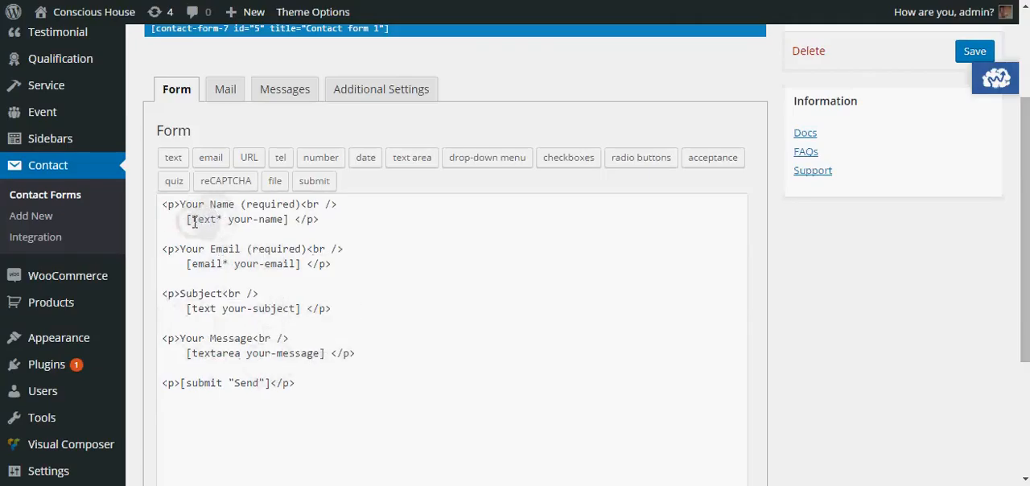
drag(192, 218, 217, 225)
click(217, 225)
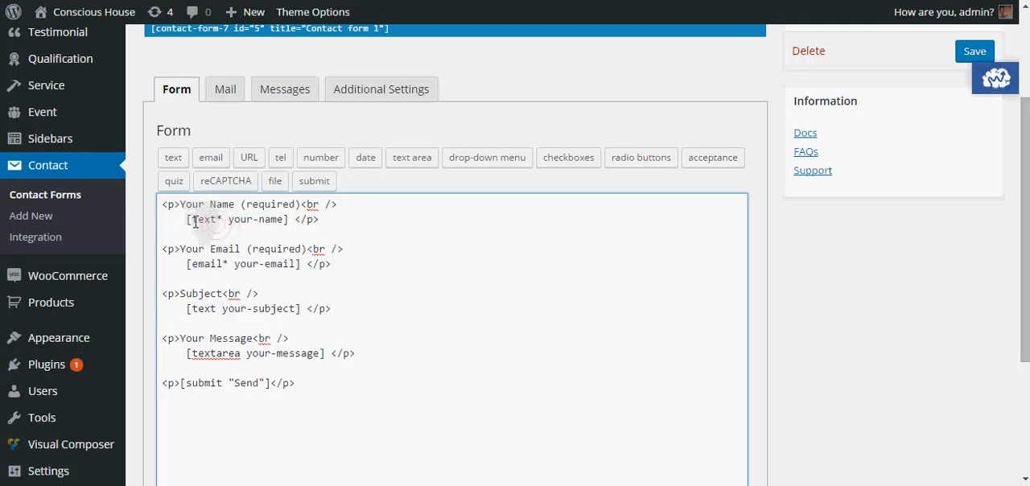
click(207, 310)
click(202, 357)
click(201, 264)
double_click(193, 266)
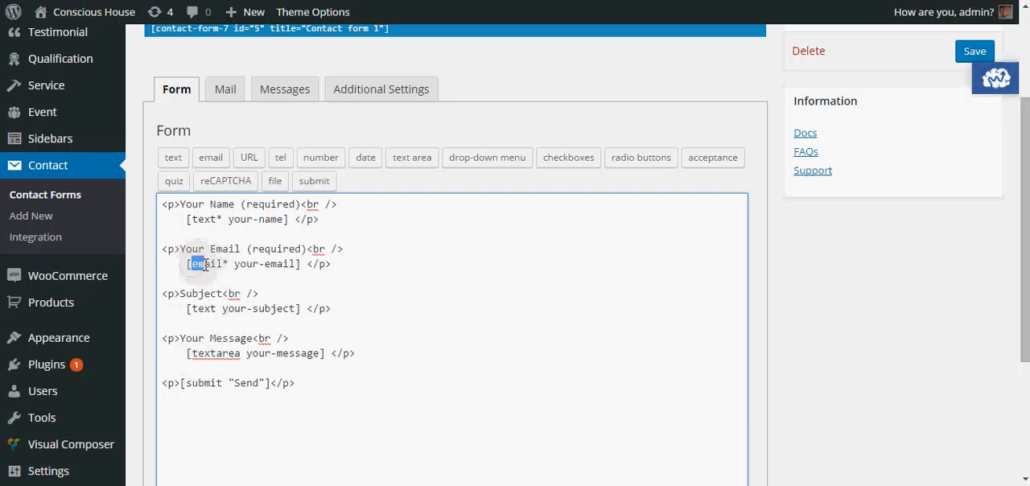
click(224, 269)
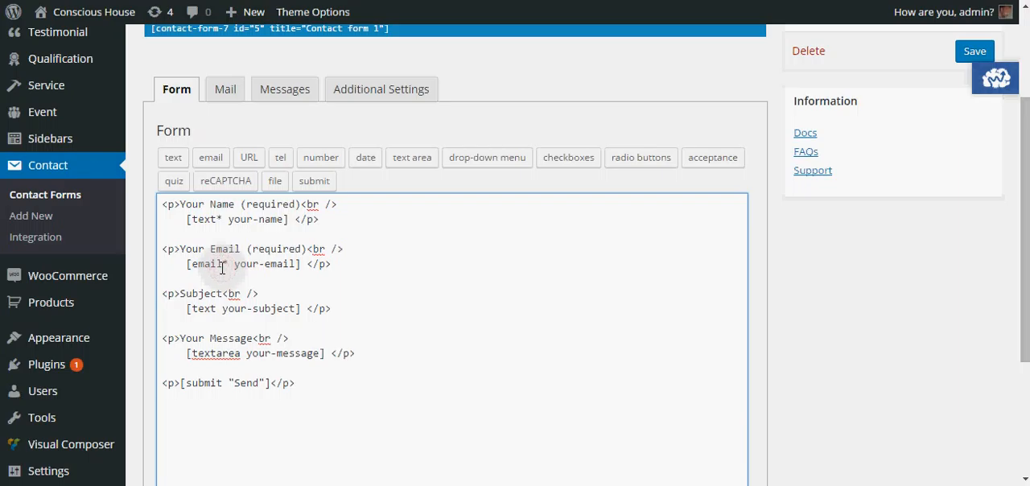
text(*)
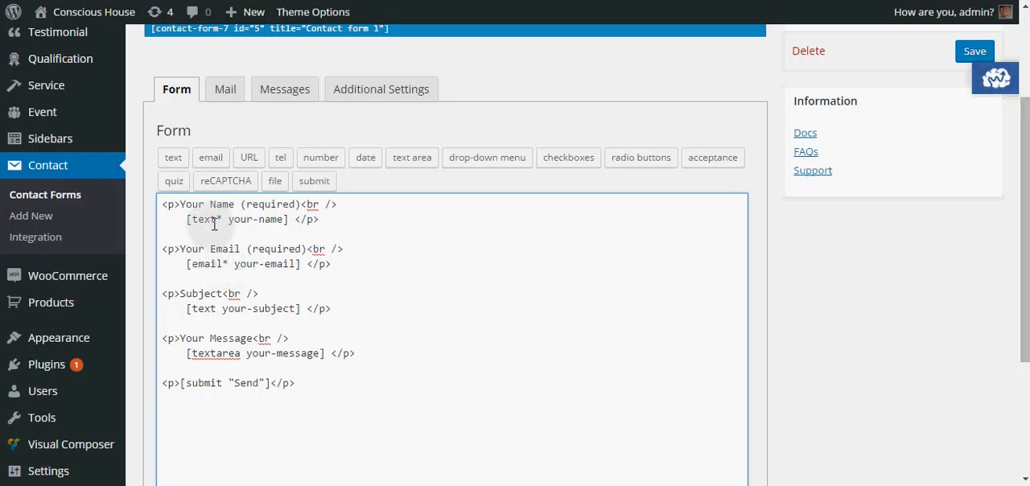
drag(214, 221, 221, 222)
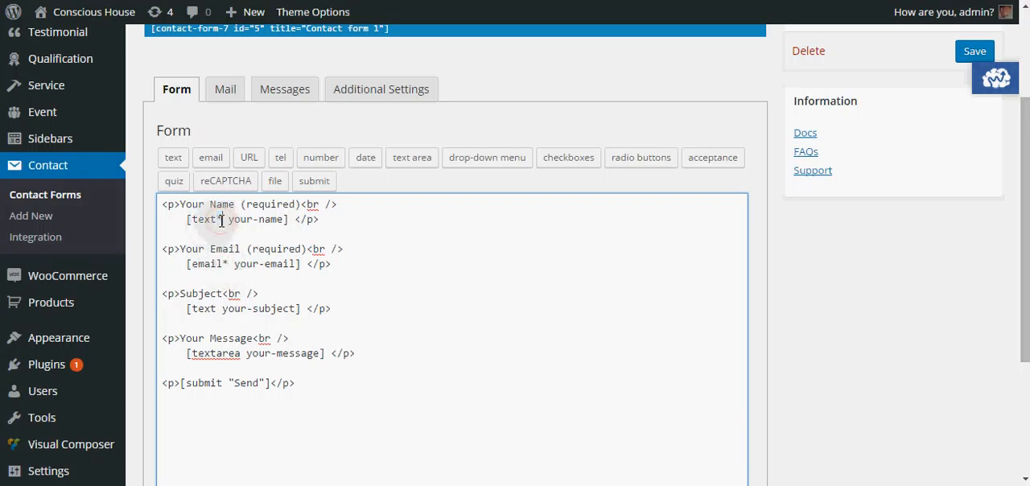
drag(221, 266, 228, 266)
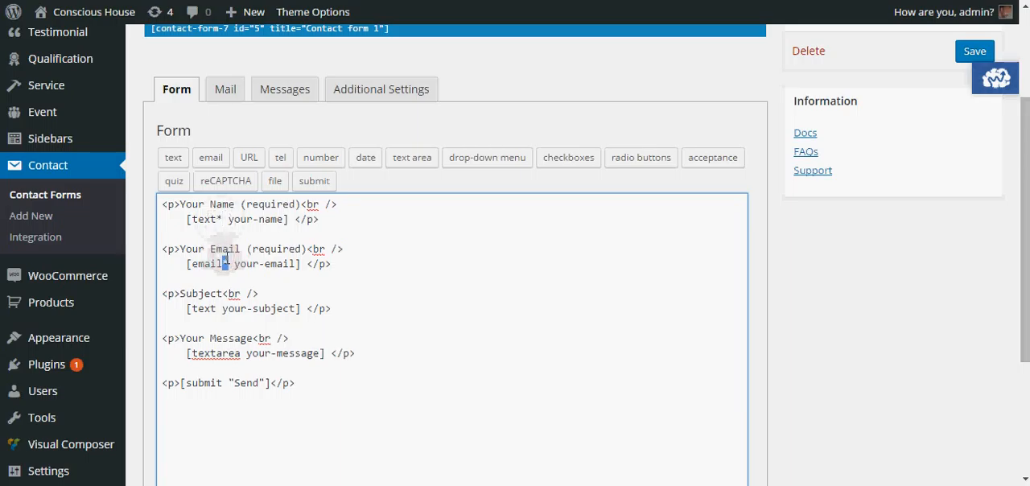
click(227, 259)
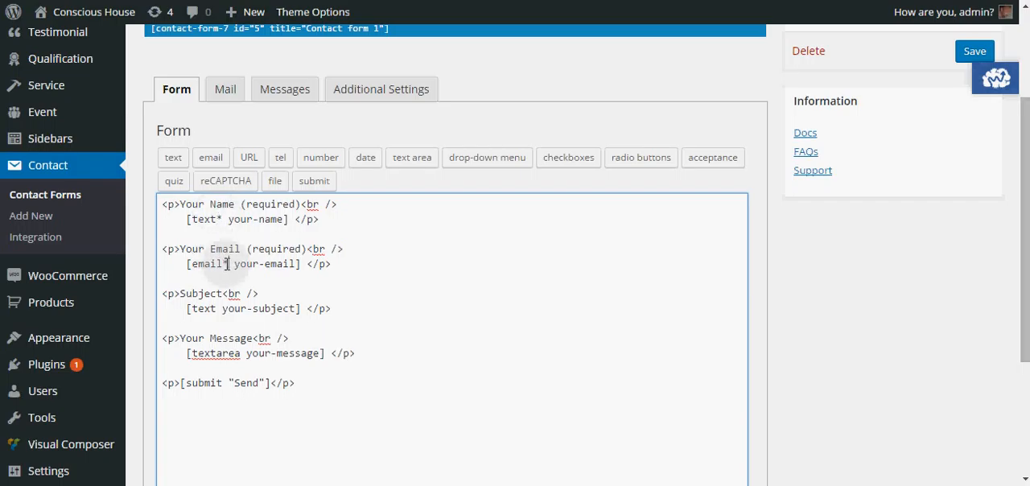
Step: Change the submit button label in the form template to "Send the Form"
click(194, 380)
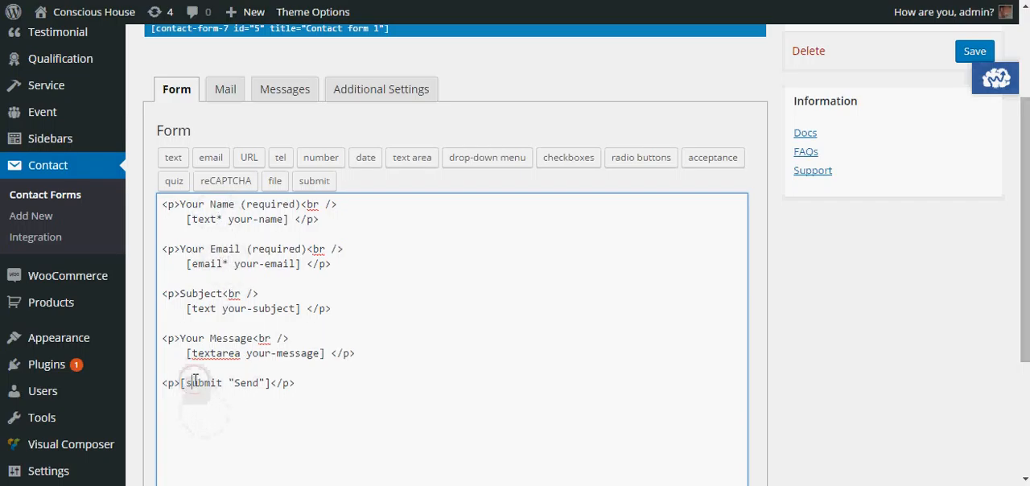
double_click(194, 380)
click(198, 380)
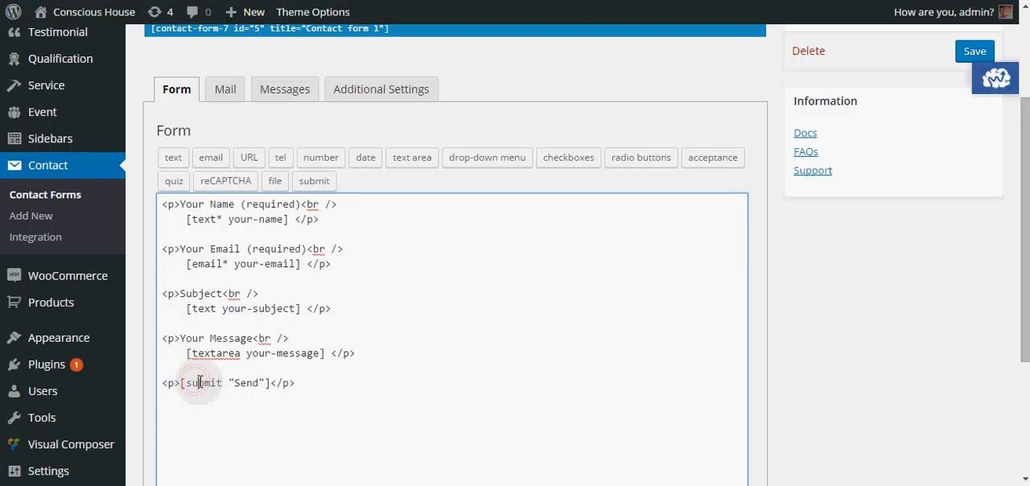
click(258, 383)
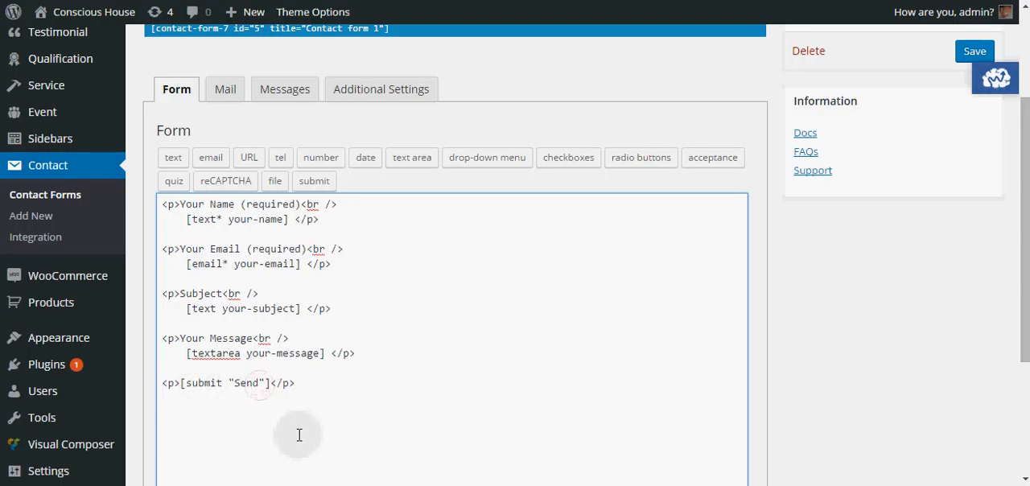
text(the B)
key(BackSpace)
text(Form)
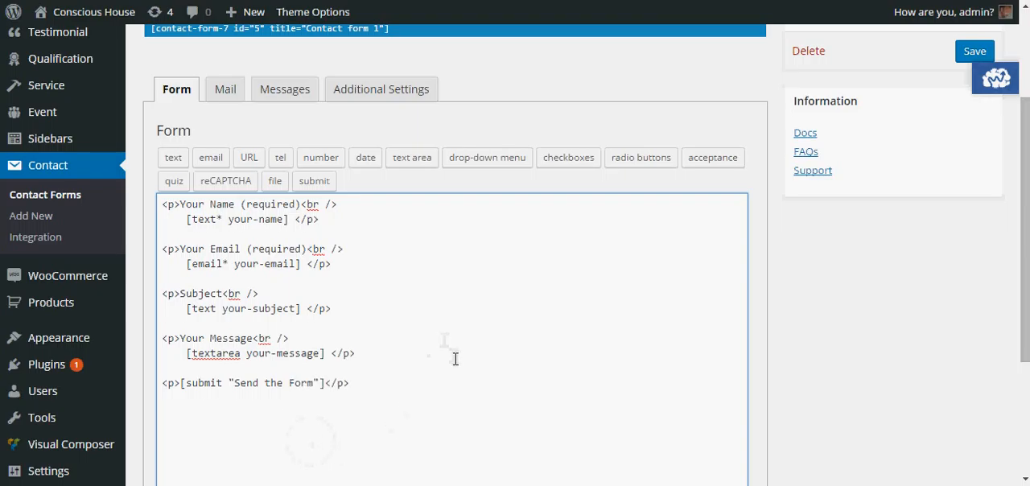
scroll(455, 357, up, 5)
scroll(455, 359, down, 2)
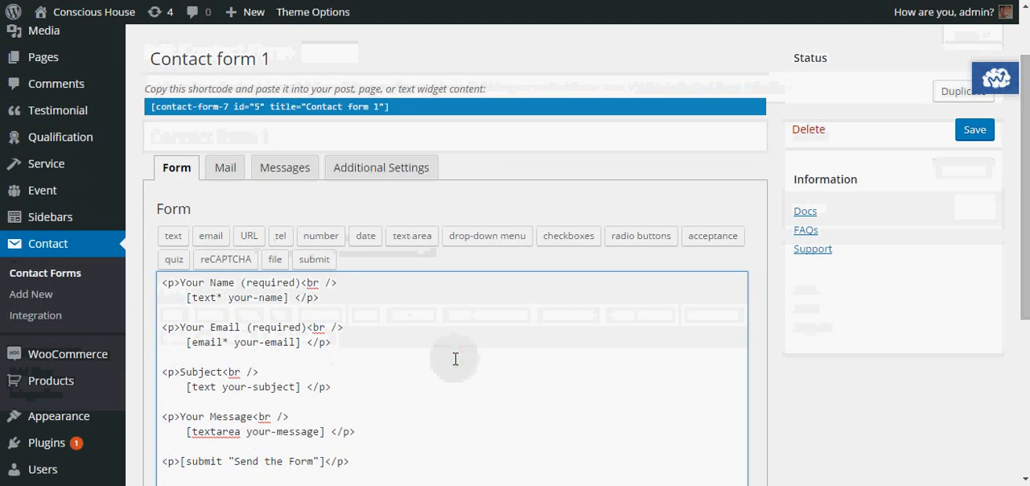
scroll(456, 354, down, 2)
scroll(251, 211, up, 2)
scroll(253, 218, down, 1)
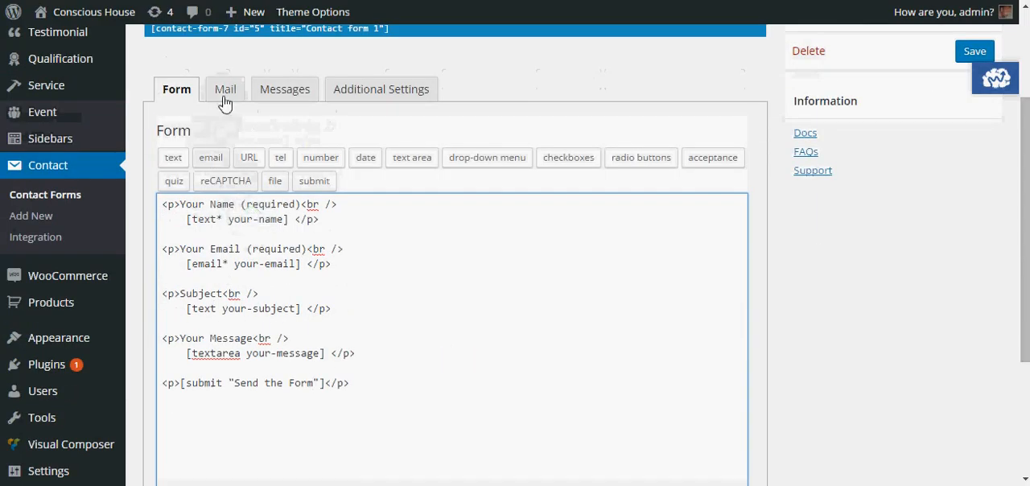
Step: In the form's mail settings, change the mailbox name of the From address to "info", keeping the site's domain
click(224, 95)
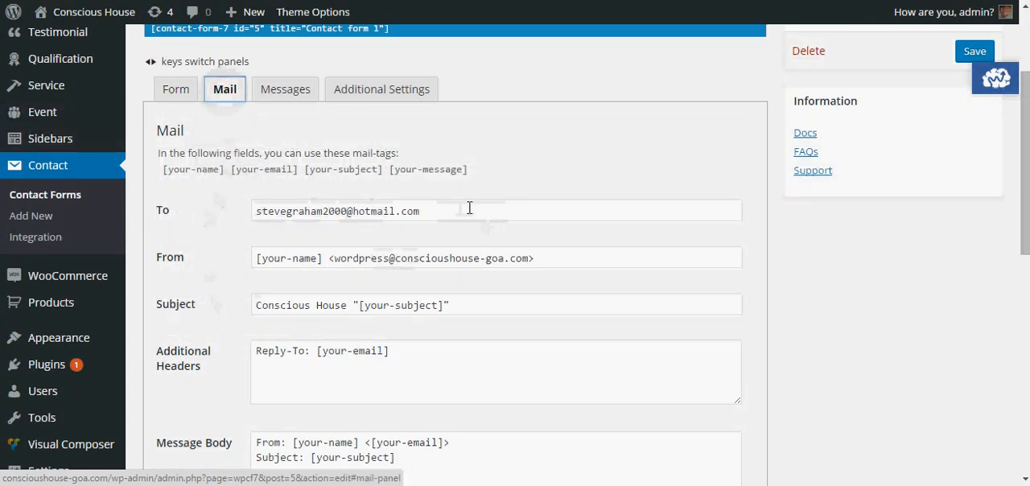
click(341, 261)
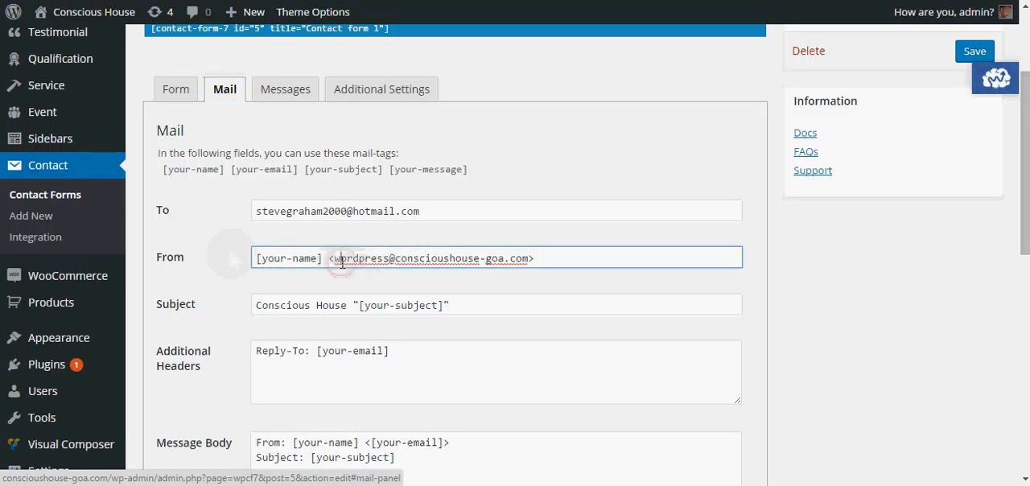
drag(341, 261, 389, 264)
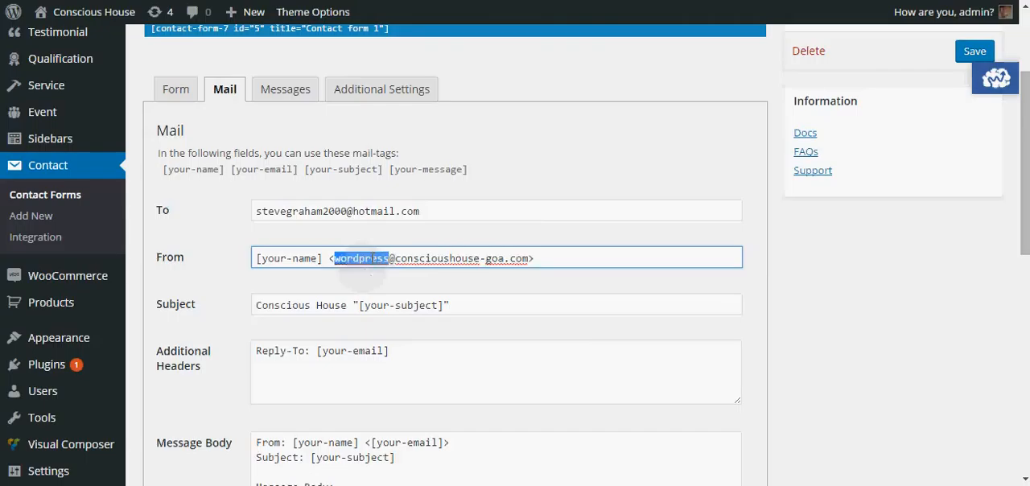
text(info)
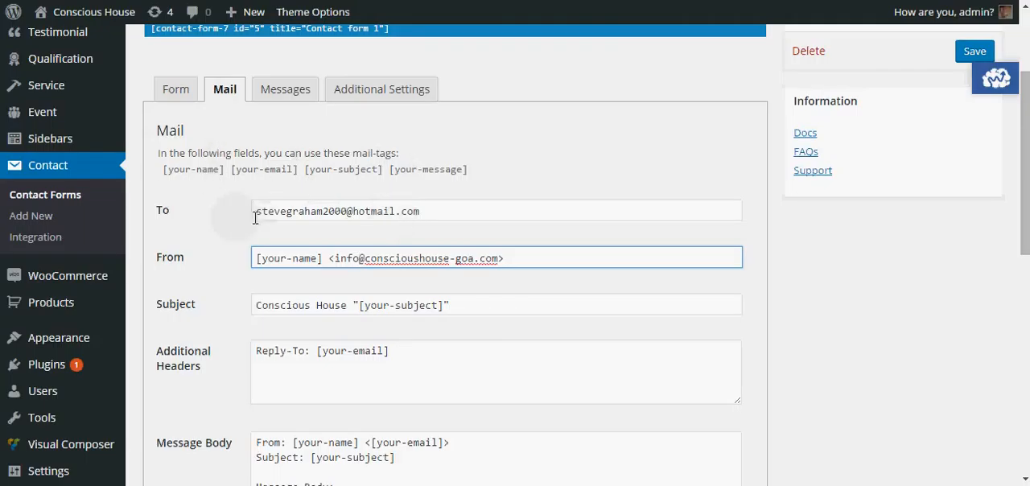
Step: Review the recipient address in the To field and the sender address in the From field
drag(256, 211, 429, 214)
click(437, 211)
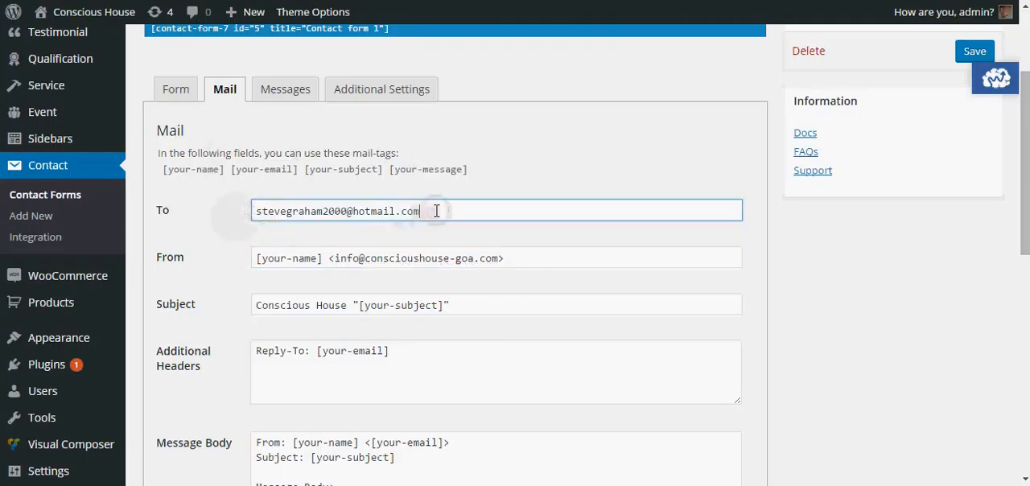
click(373, 257)
click(254, 210)
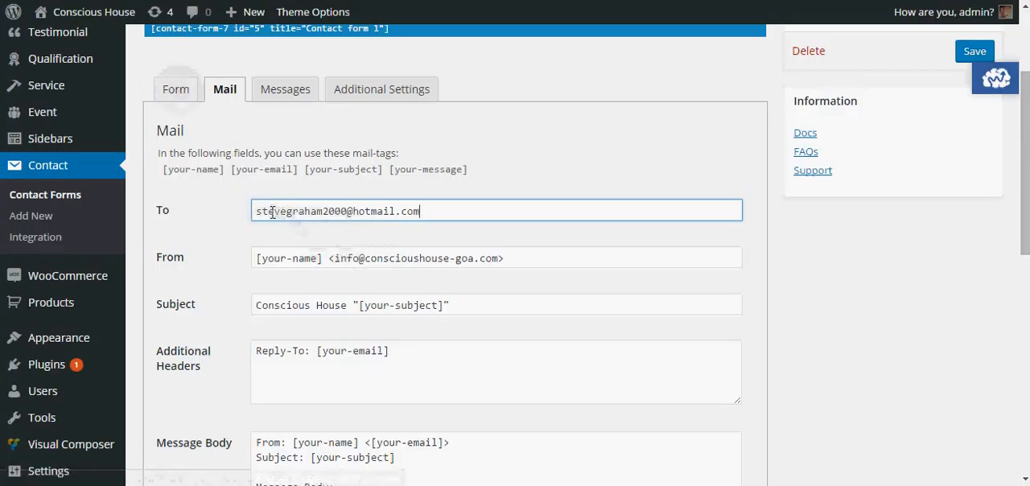
drag(254, 211, 421, 220)
click(447, 212)
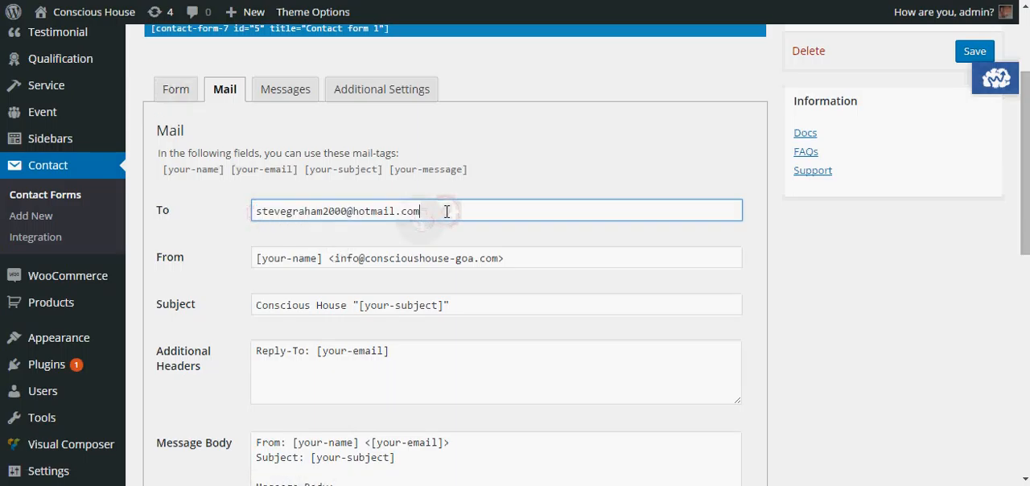
drag(334, 258, 498, 263)
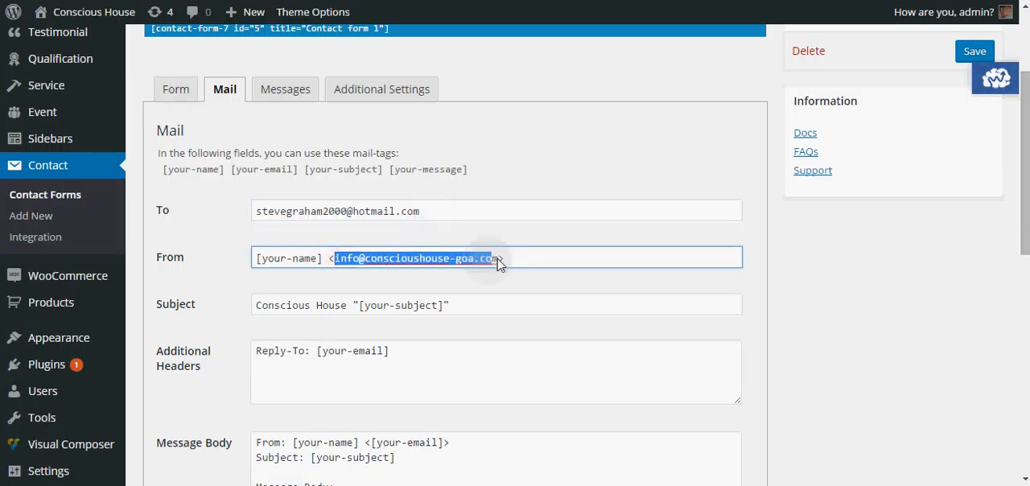
click(498, 262)
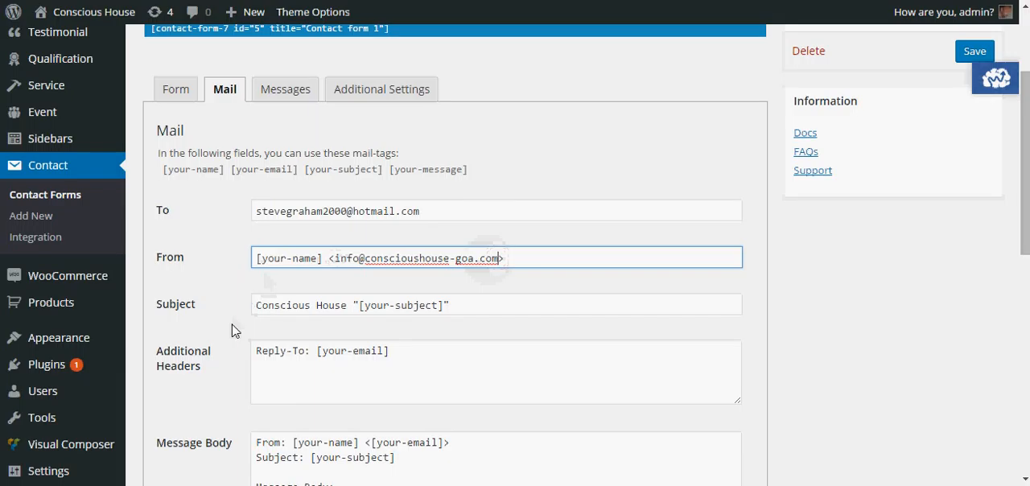
Step: Review the mail template's subject, additional headers and message body, comparing their mail-tags with the fields in the form template
scroll(232, 330, down, 1)
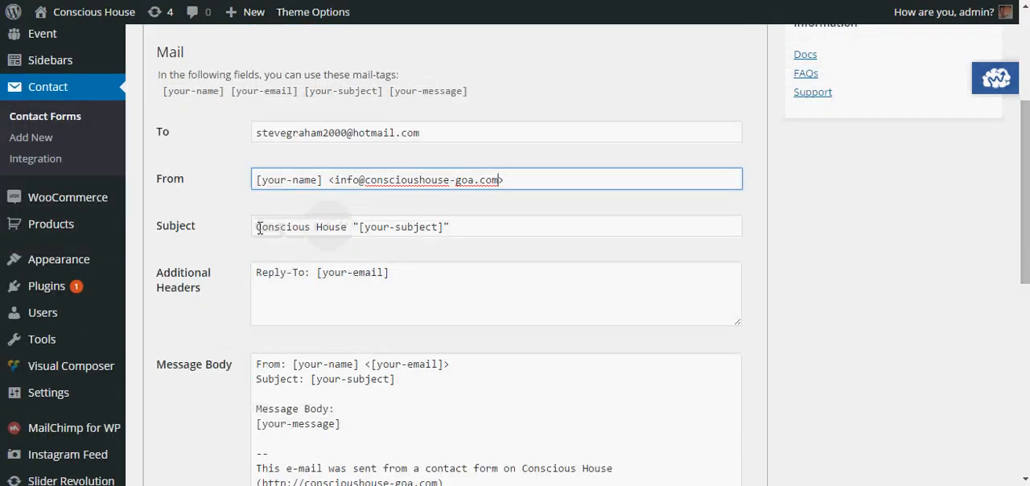
click(258, 228)
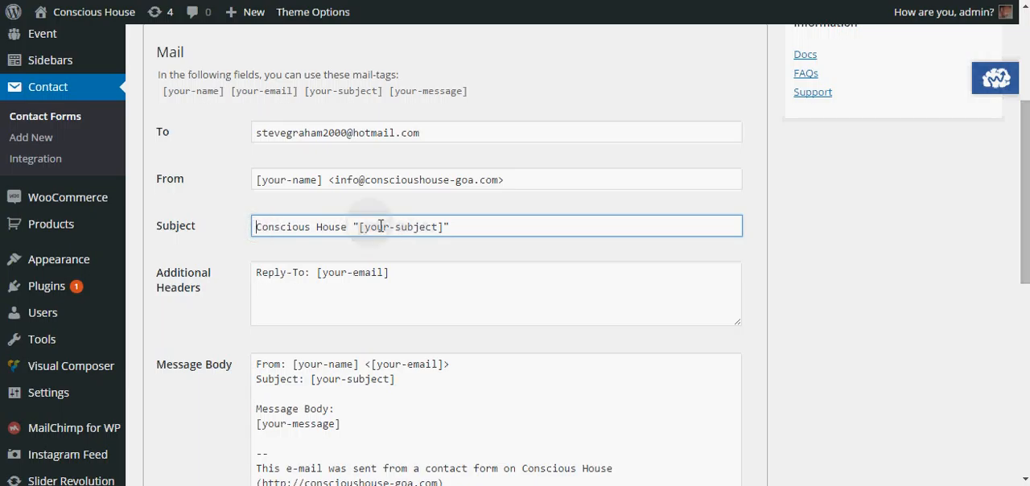
scroll(281, 296, down, 1)
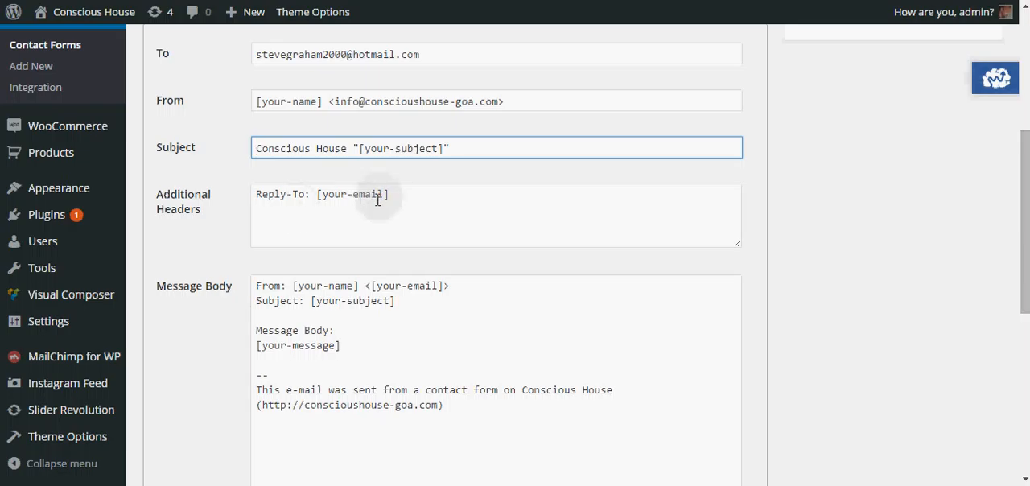
scroll(210, 289, up, 2)
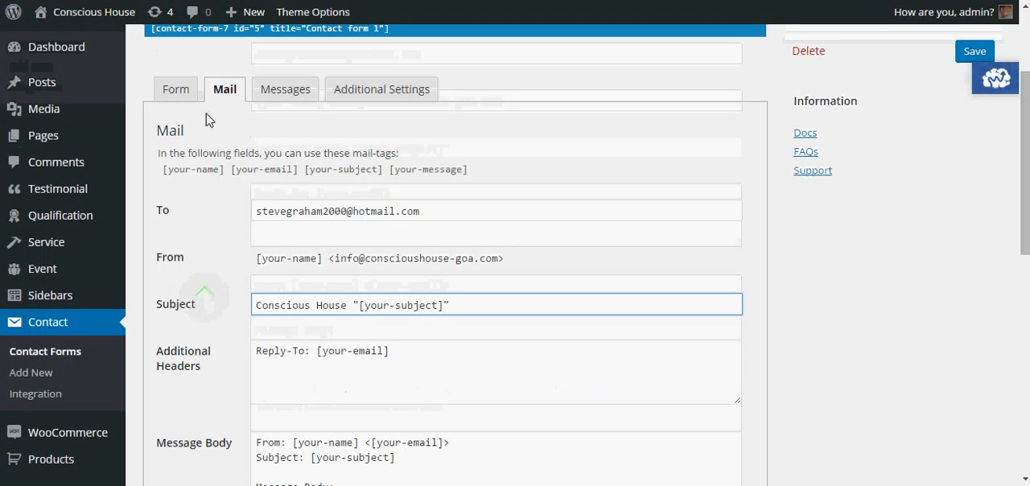
click(181, 94)
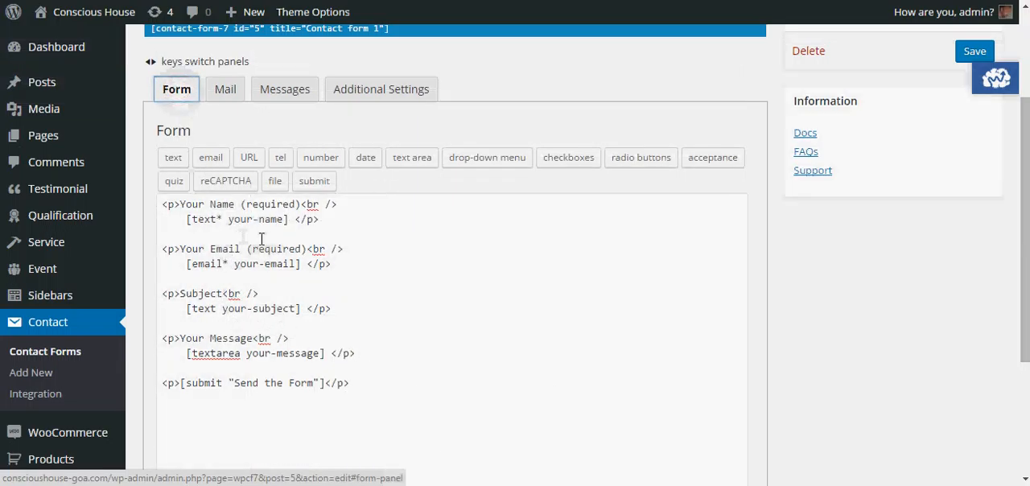
click(227, 91)
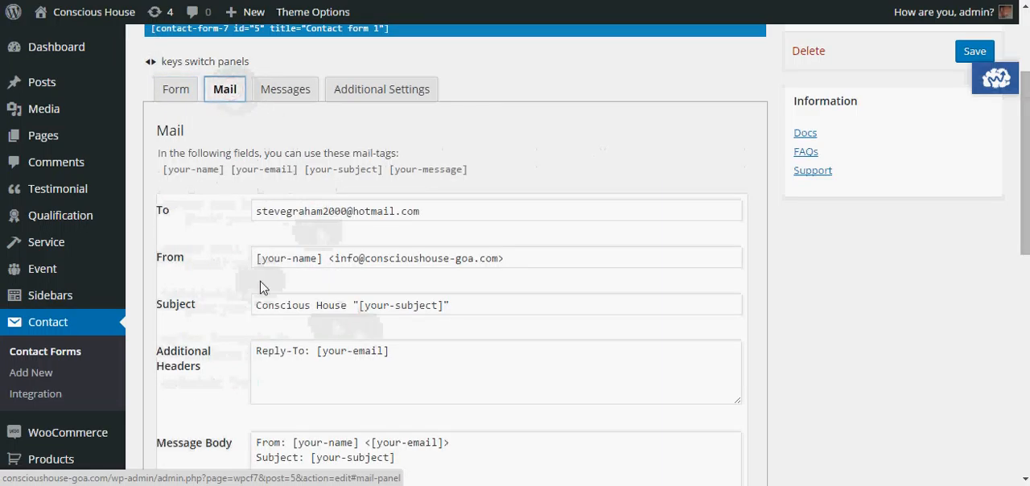
scroll(260, 287, down, 2)
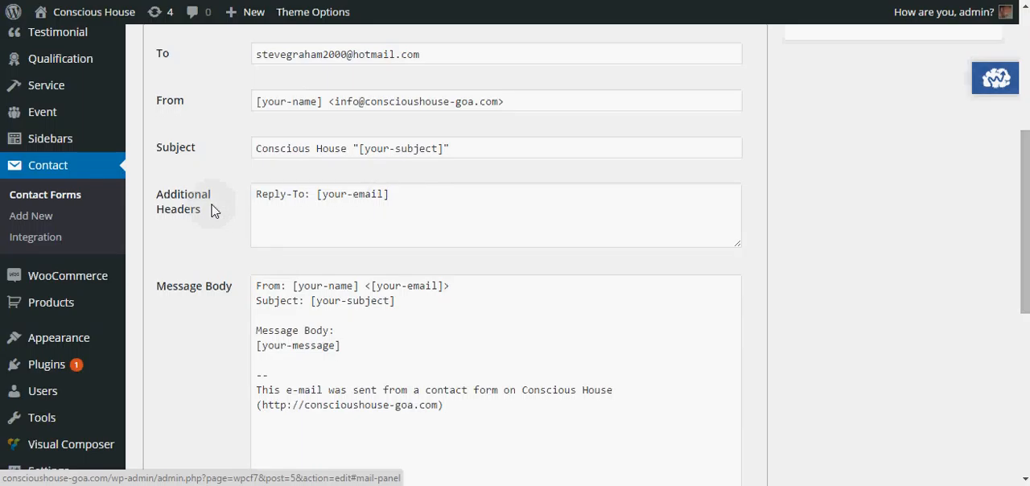
scroll(213, 207, down, 1)
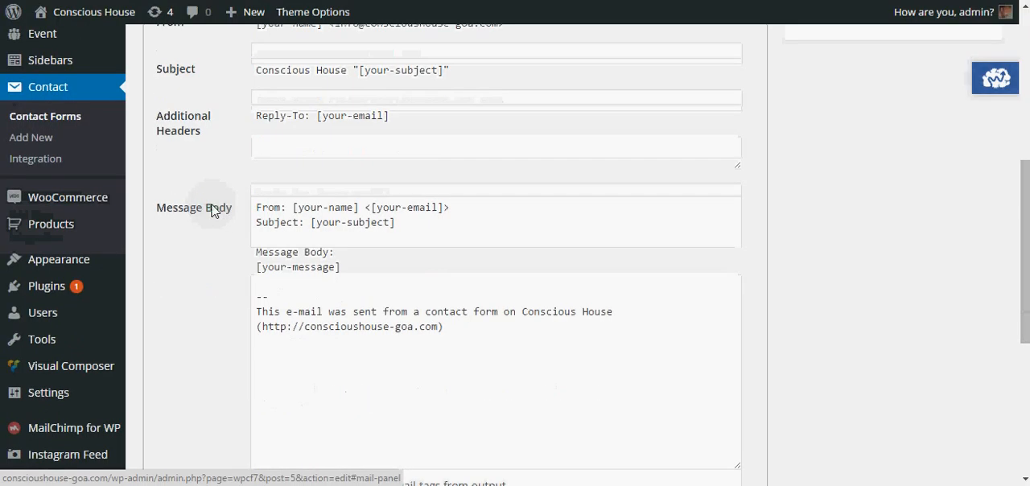
click(475, 222)
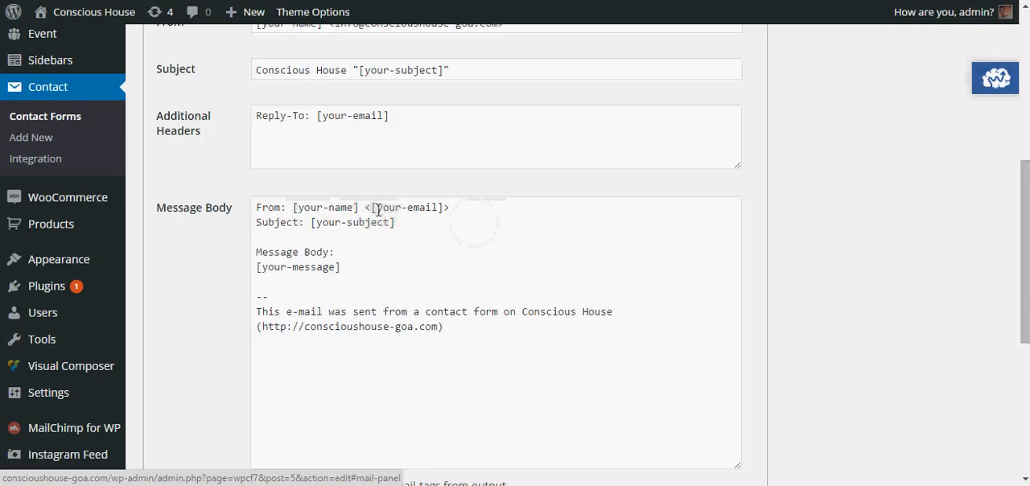
Step: Check the name, e-mail, subject and message mail-tags and the closing site note in the mail's message body
drag(377, 210, 437, 210)
click(437, 210)
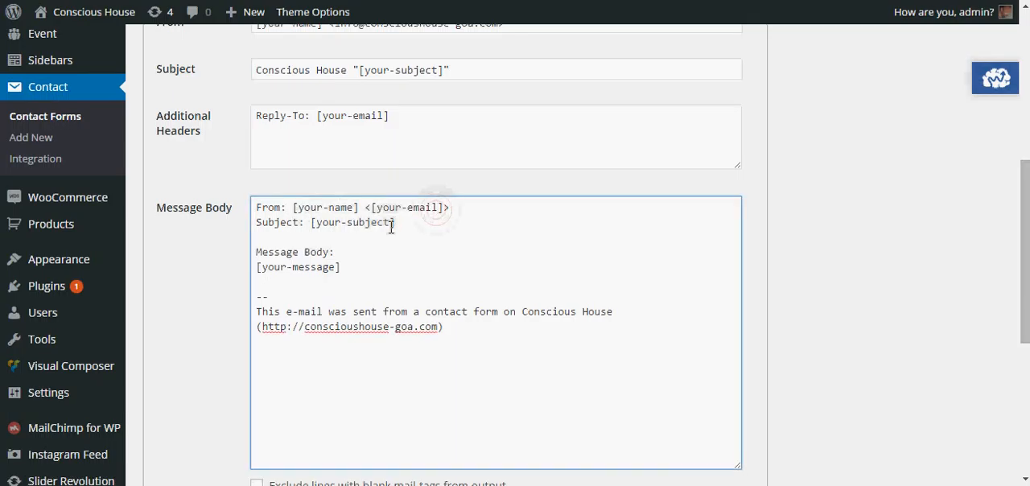
click(262, 267)
click(306, 313)
Step: Review the contact form's response messages, including those for successful sending, failed sending and invalid field entries
scroll(474, 335, up, 5)
click(278, 249)
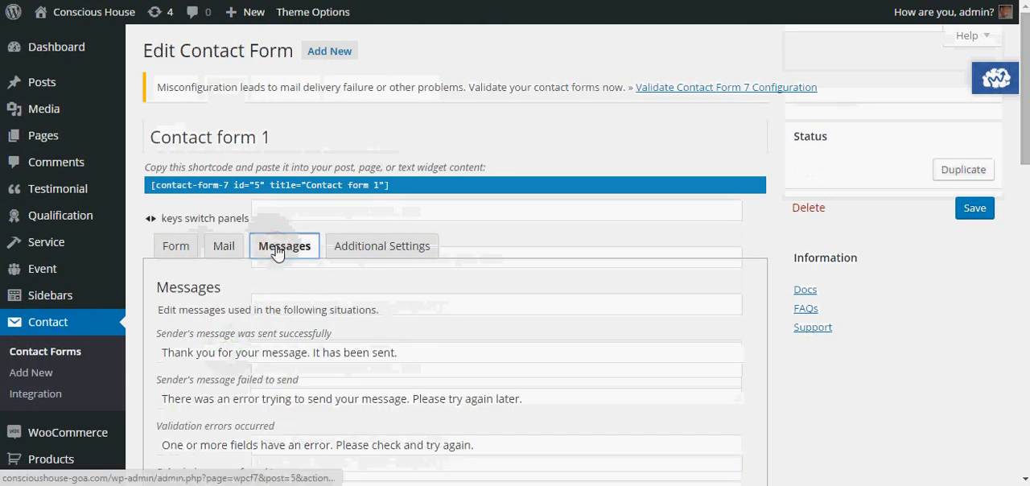
scroll(531, 313, down, 3)
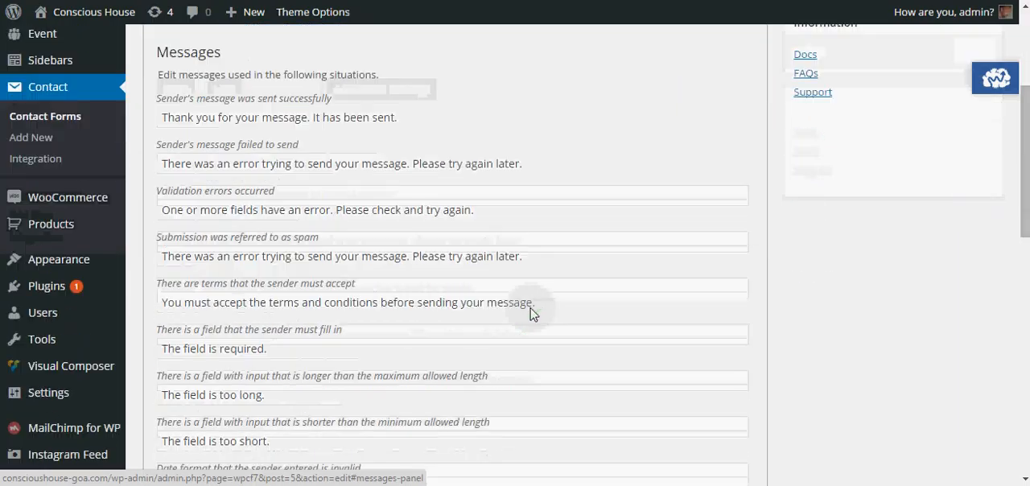
scroll(531, 313, down, 1)
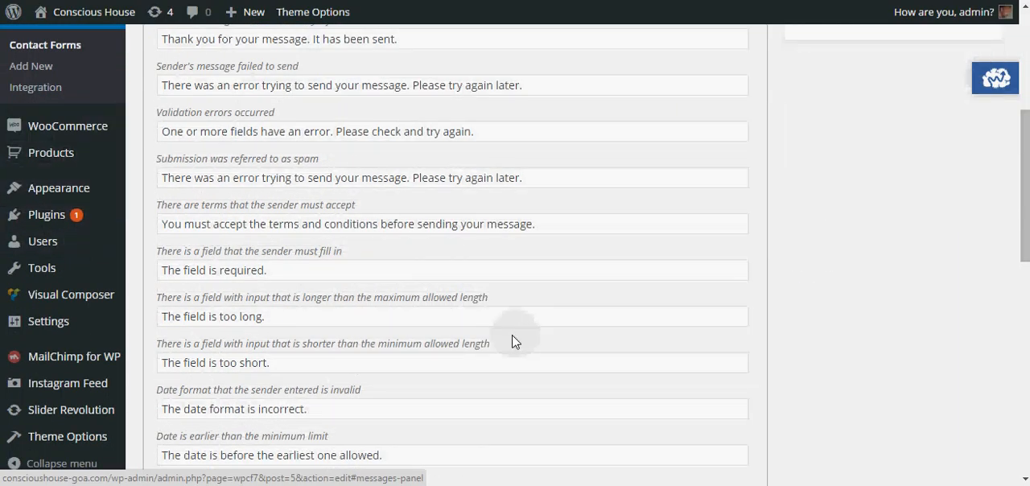
scroll(515, 340, down, 1)
scroll(515, 340, up, 2)
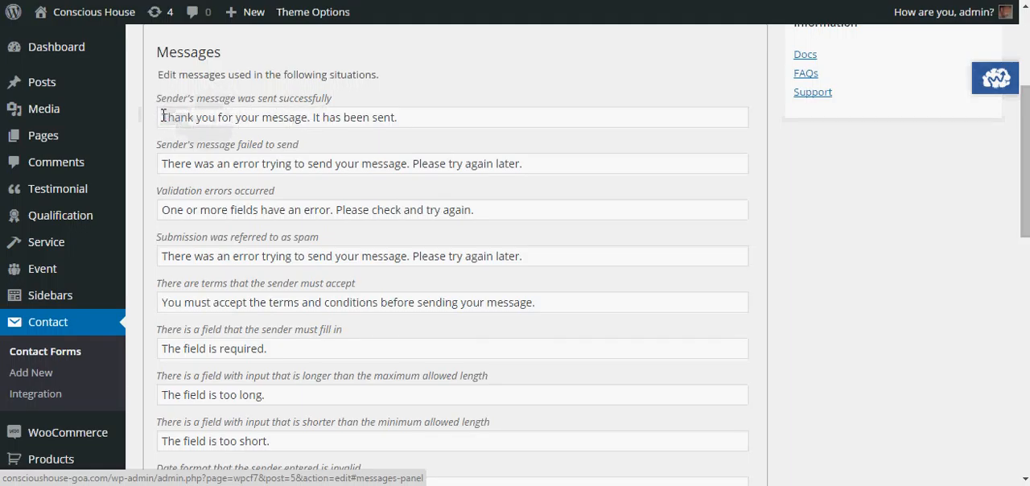
click(416, 119)
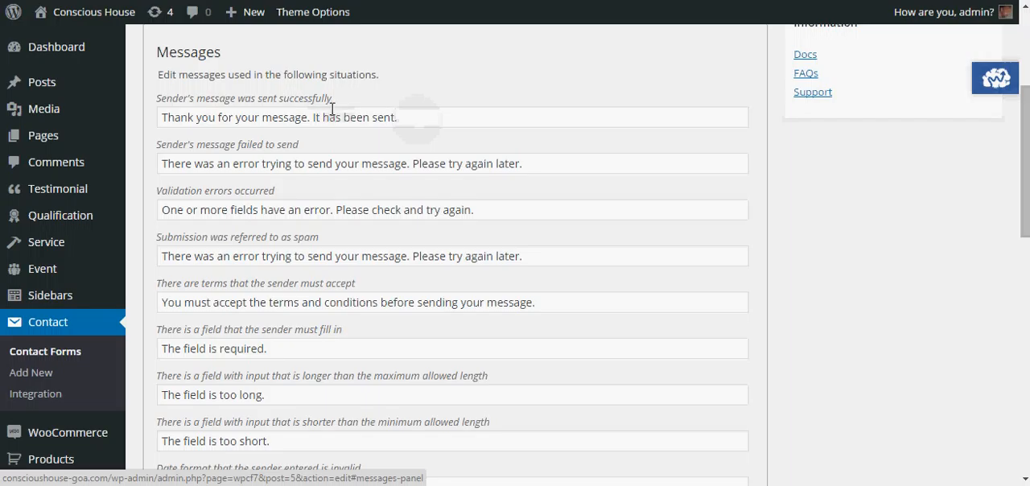
click(273, 170)
scroll(276, 203, up, 2)
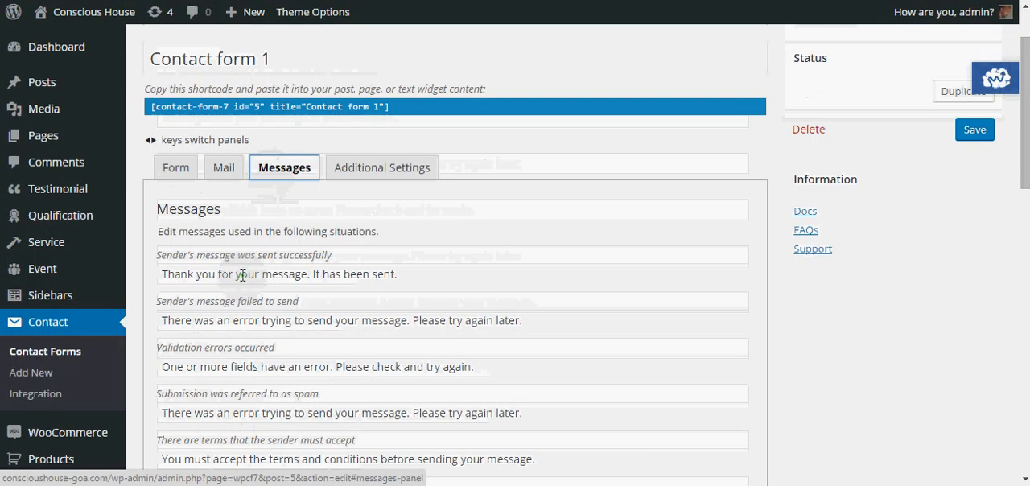
Step: Look through the form's additional settings, return to the form template and save the contact form
click(350, 171)
click(175, 173)
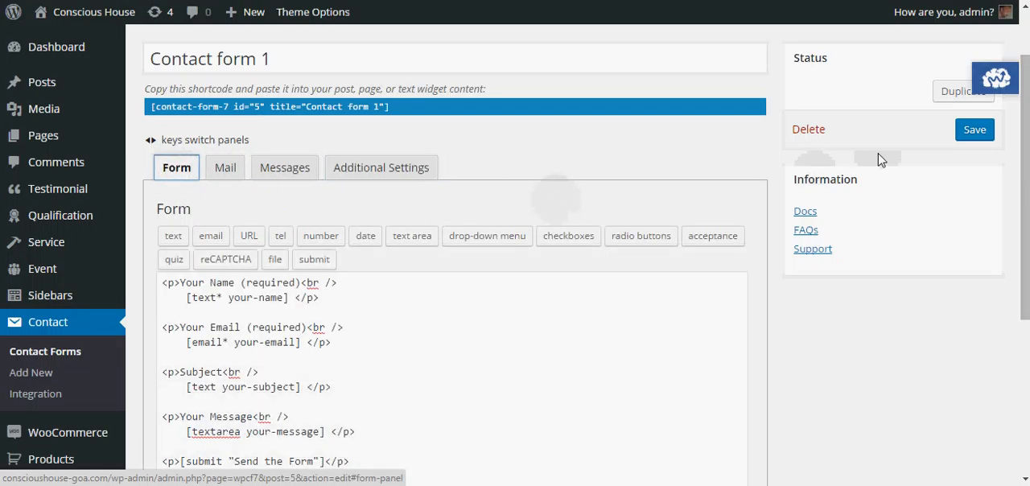
click(975, 134)
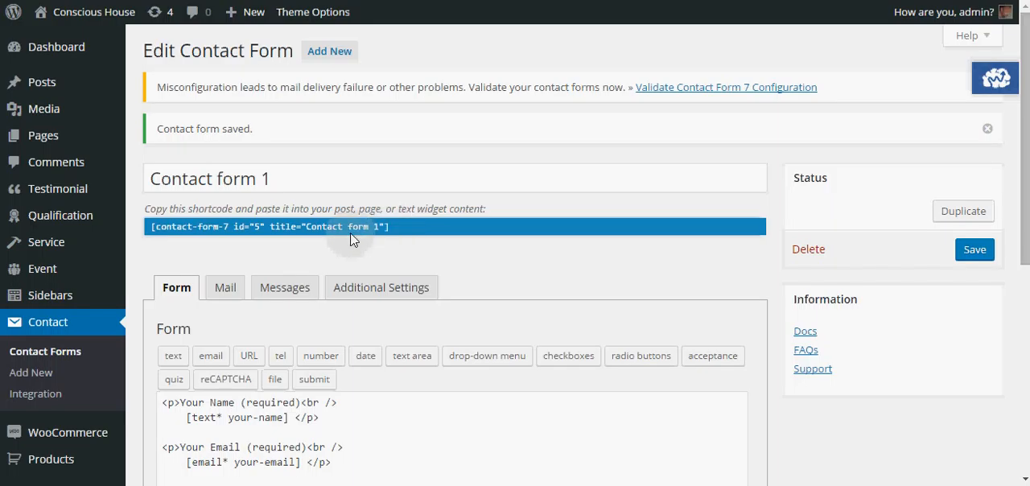
Step: Open the Home page for editing and add a new row at the end of its Visual Composer layout
click(51, 143)
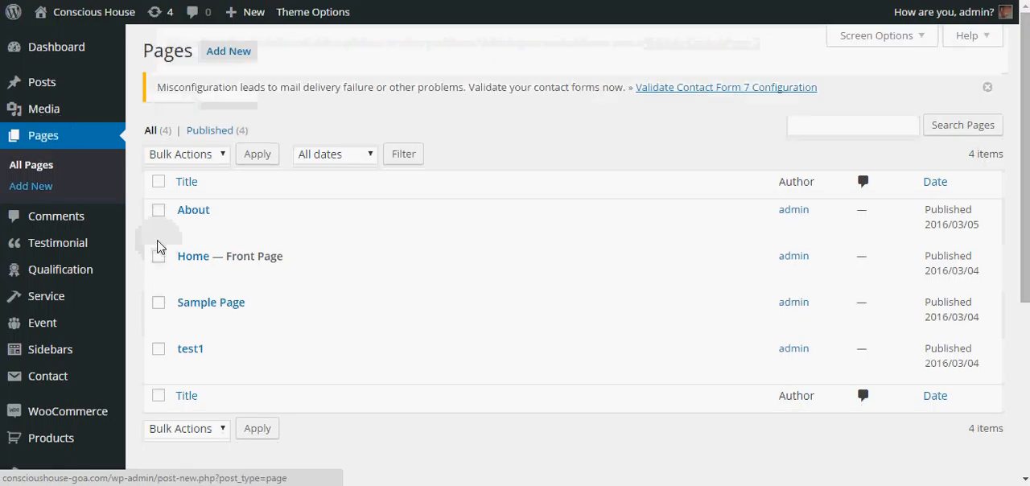
click(195, 260)
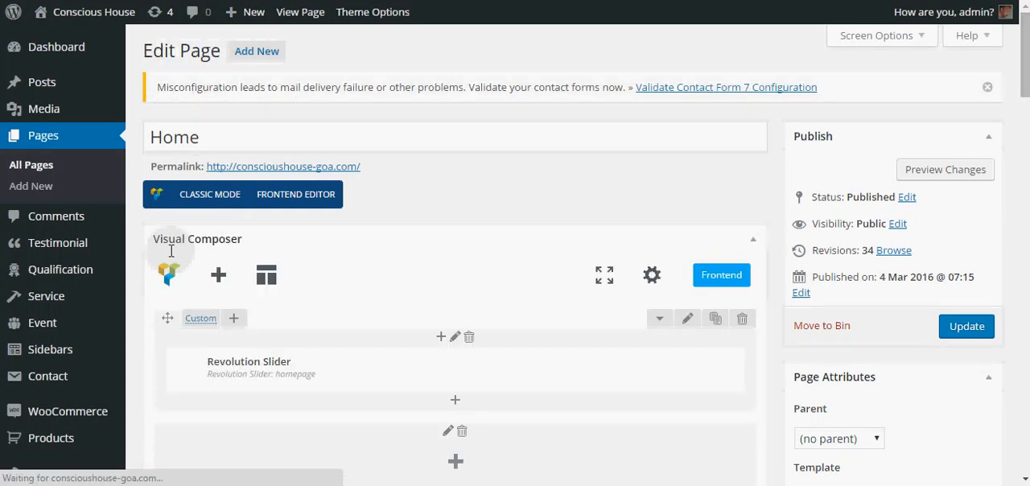
scroll(287, 228, down, 2)
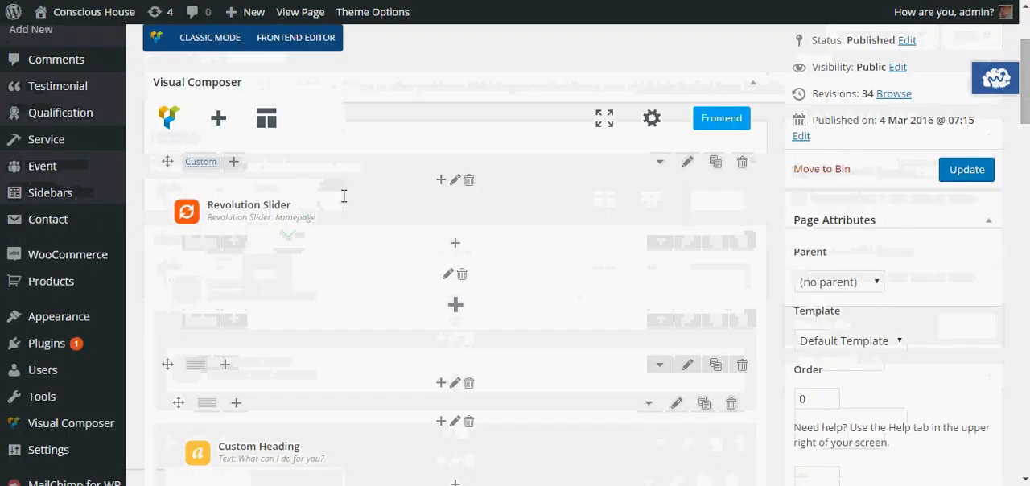
scroll(344, 196, down, 2)
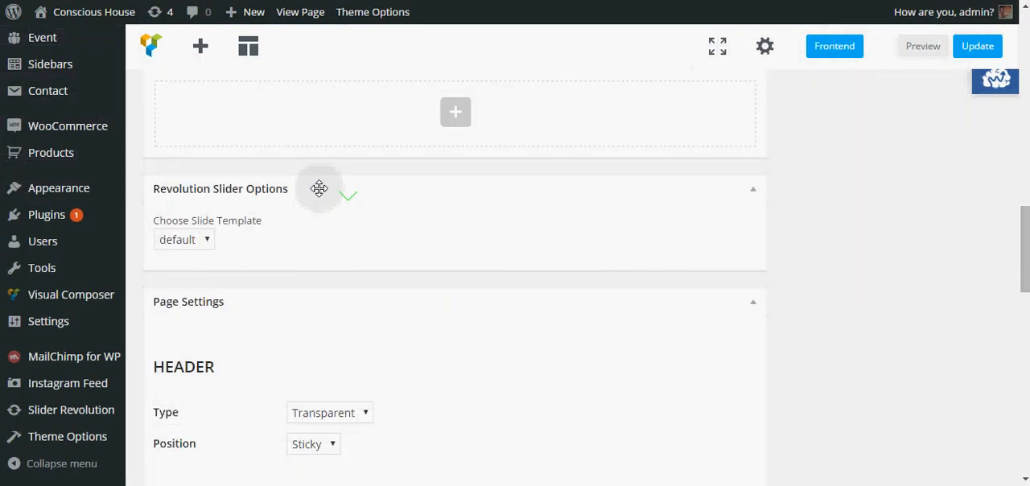
scroll(397, 202, up, 2)
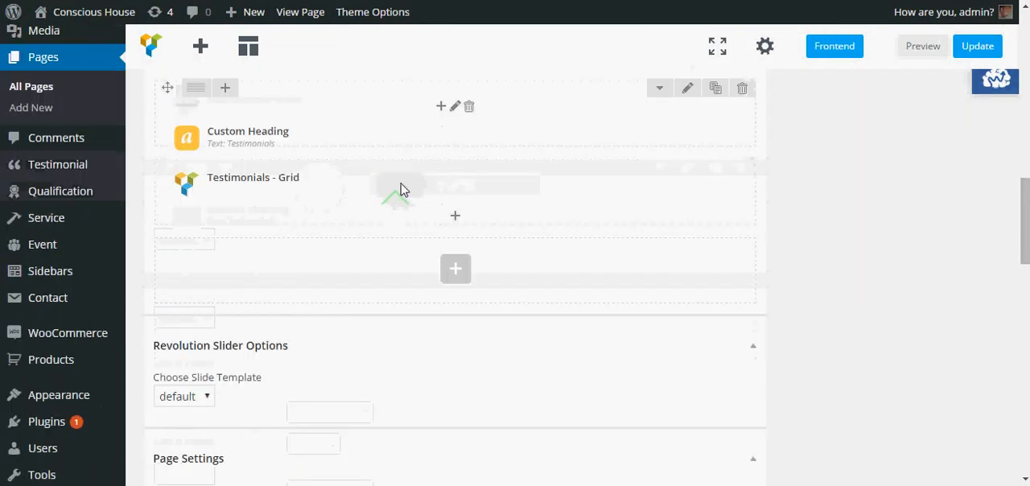
click(456, 268)
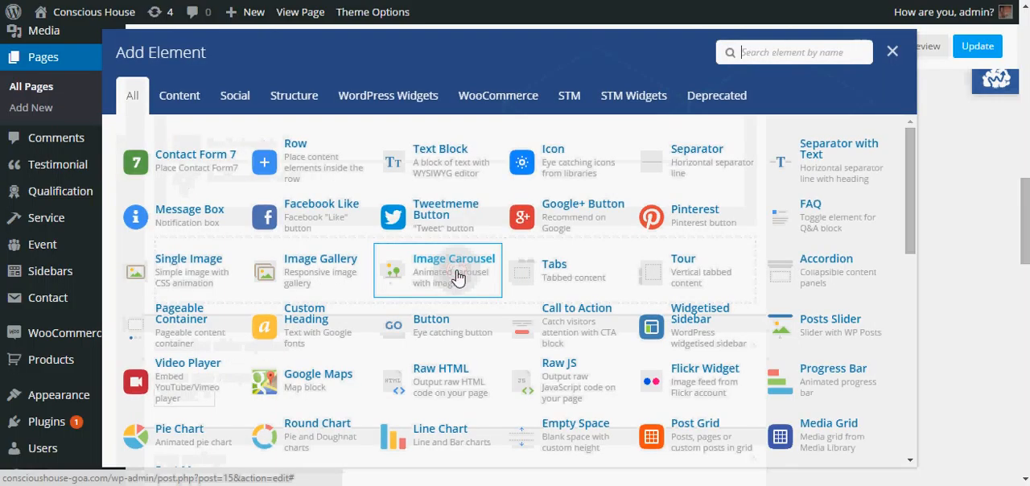
click(296, 162)
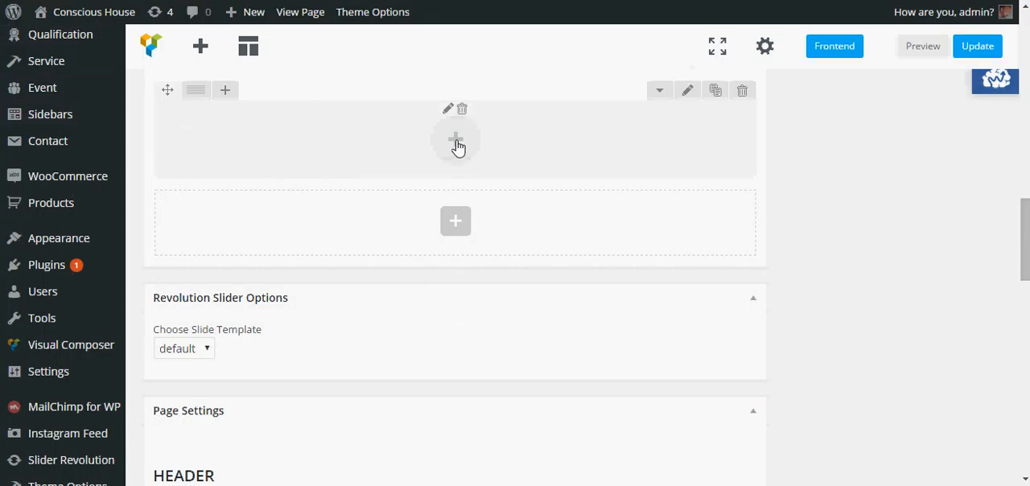
Step: Add two inner rows, one below the other, inside the new row
click(456, 145)
click(285, 162)
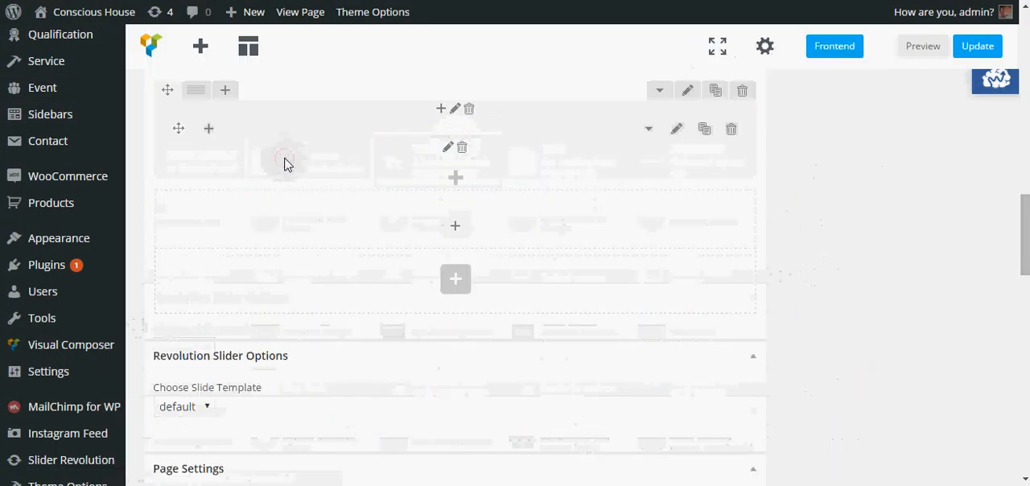
click(453, 227)
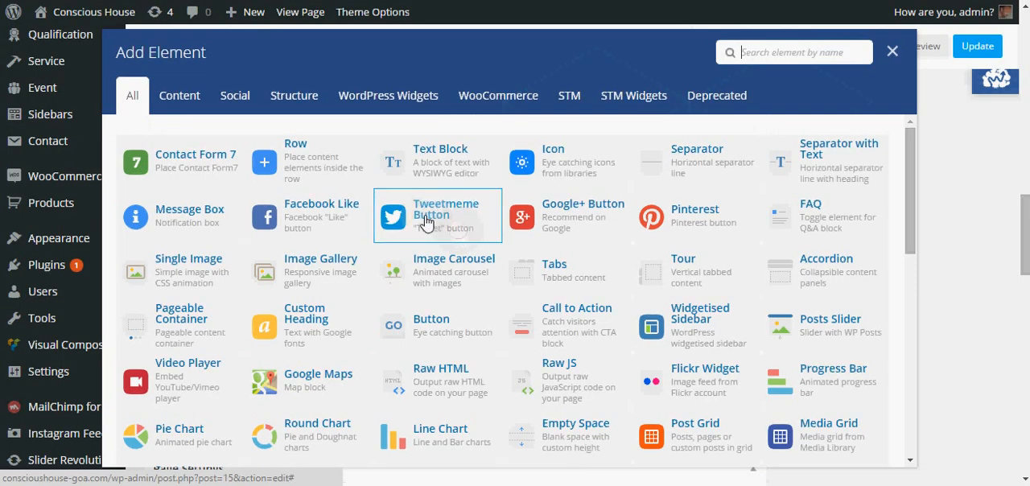
click(296, 153)
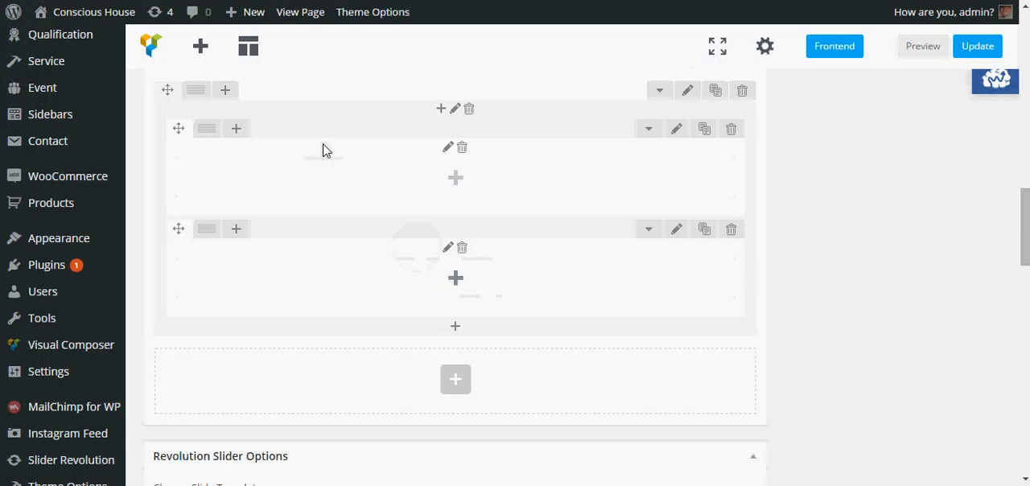
Step: Add a Custom Heading element to the upper inner row and set its text to "Fill out form for more info"
mouse_move(194, 95)
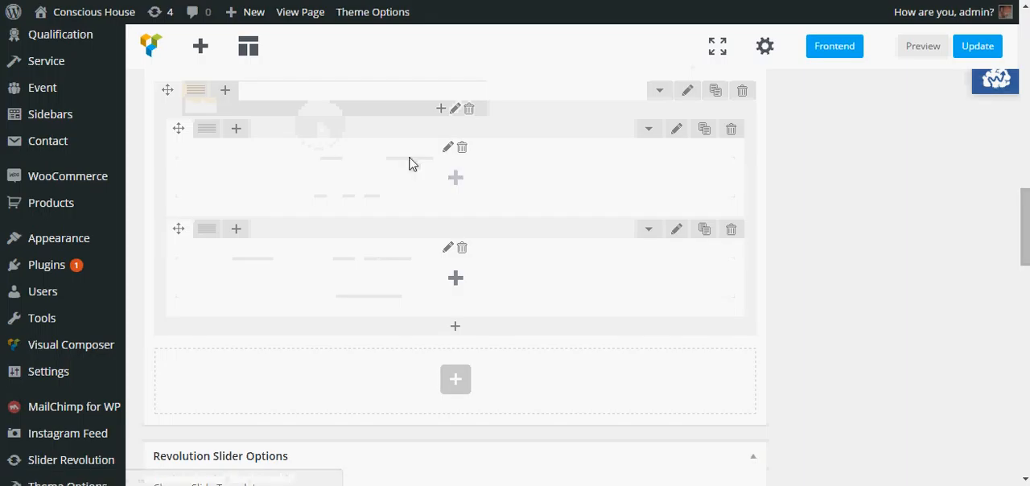
click(455, 178)
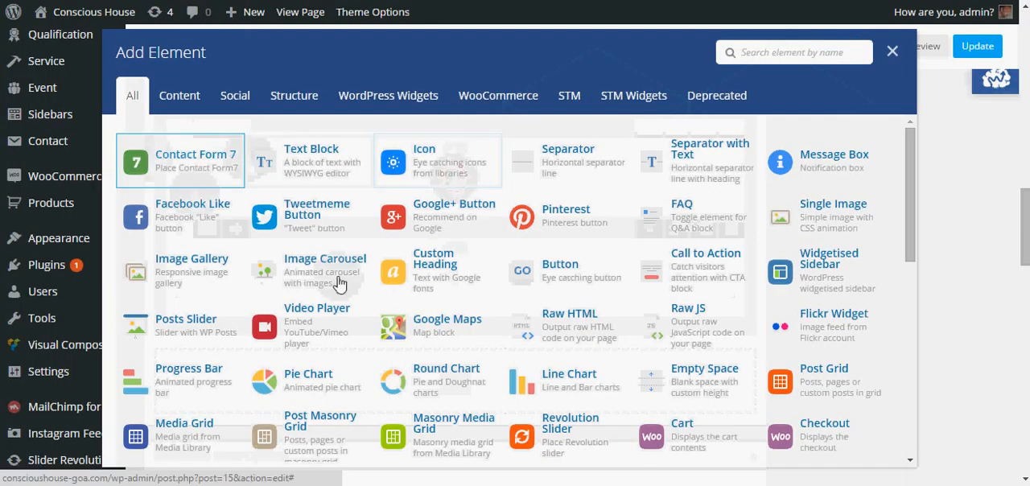
click(434, 268)
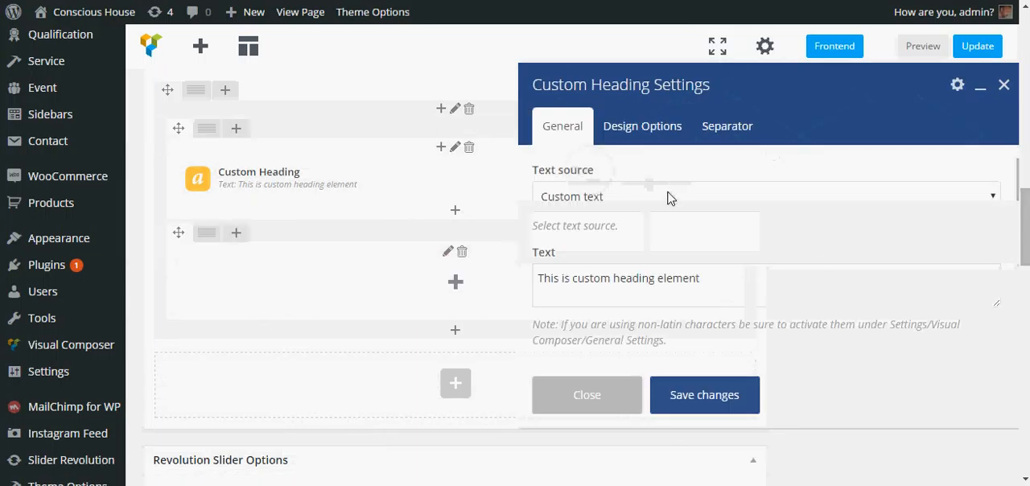
drag(726, 278, 515, 281)
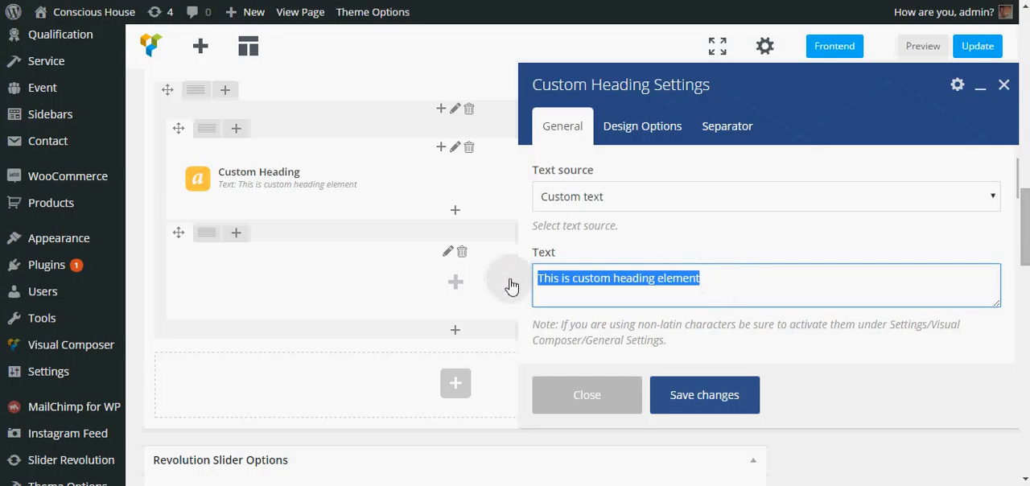
text(Fill out for)
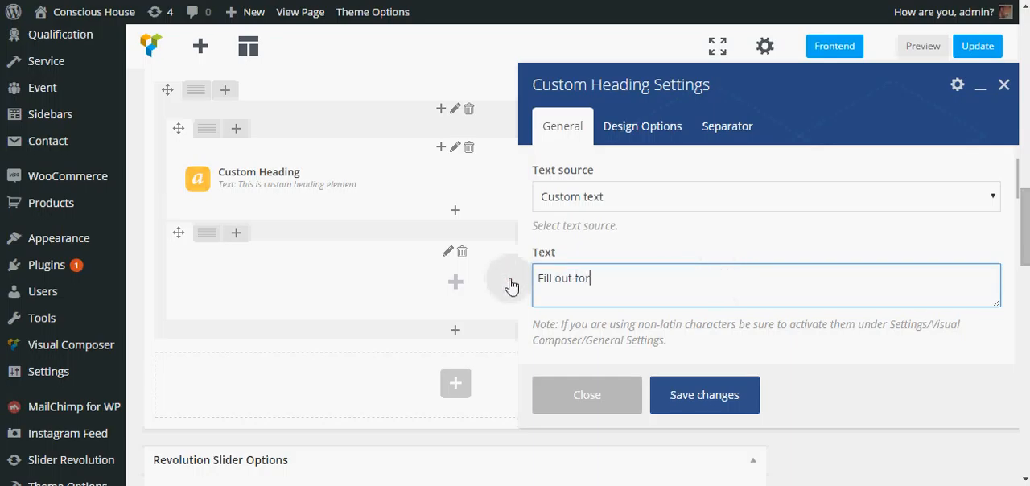
text(m for more info)
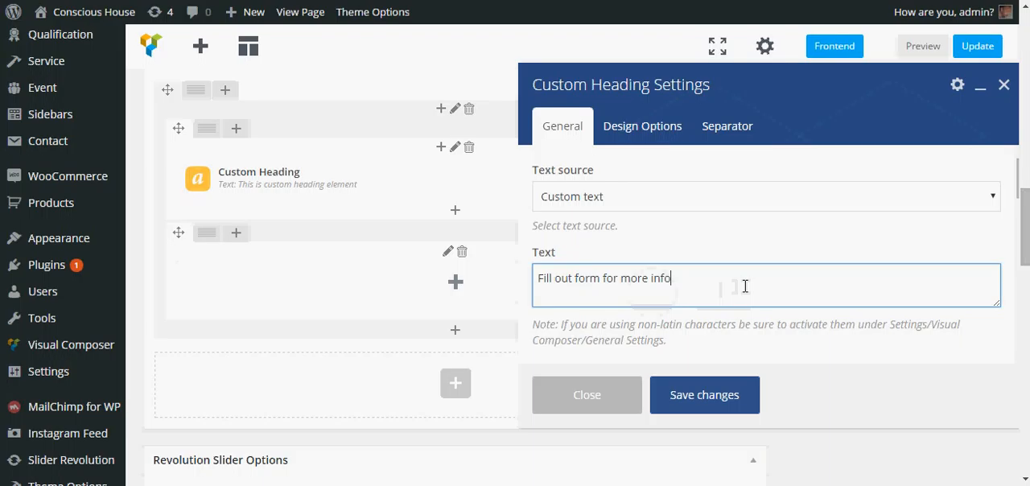
Step: Make the heading use the theme's default font family and save the heading settings
scroll(745, 286, down, 3)
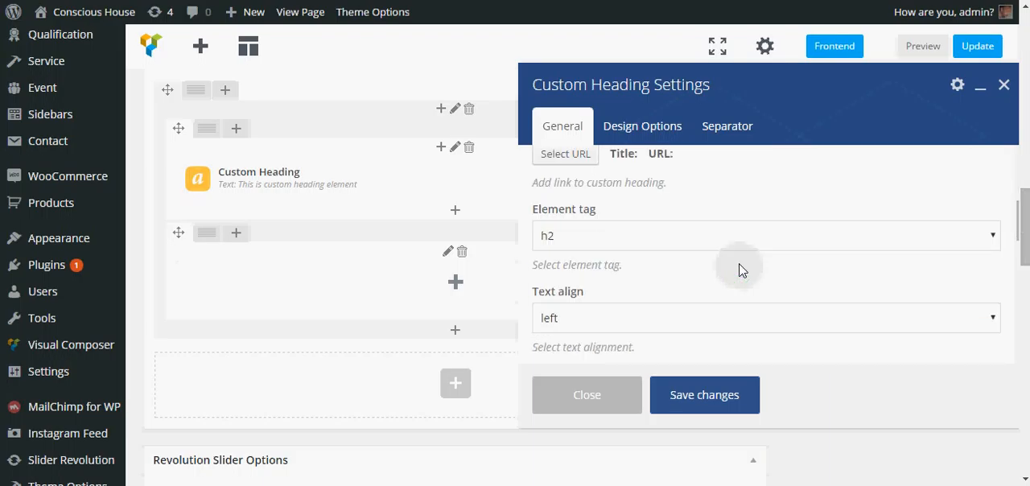
scroll(741, 270, down, 2)
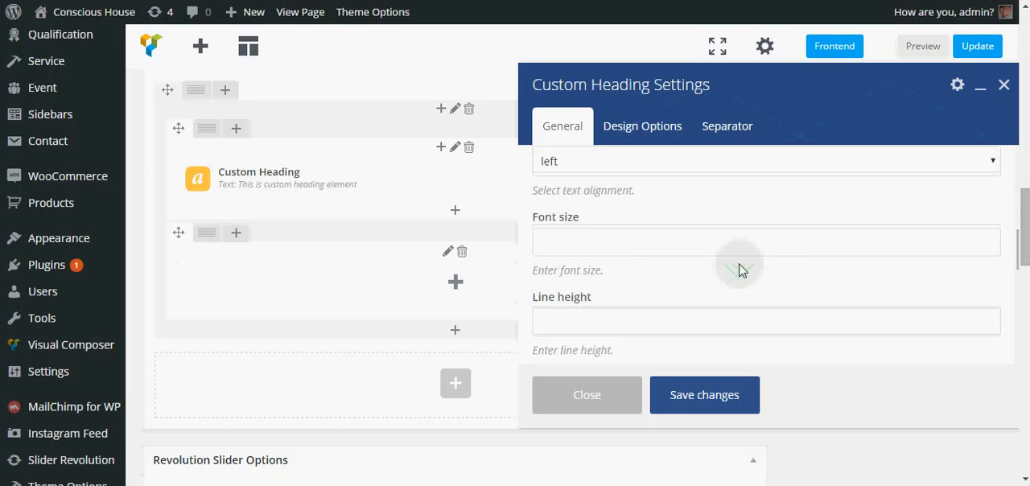
scroll(741, 271, down, 3)
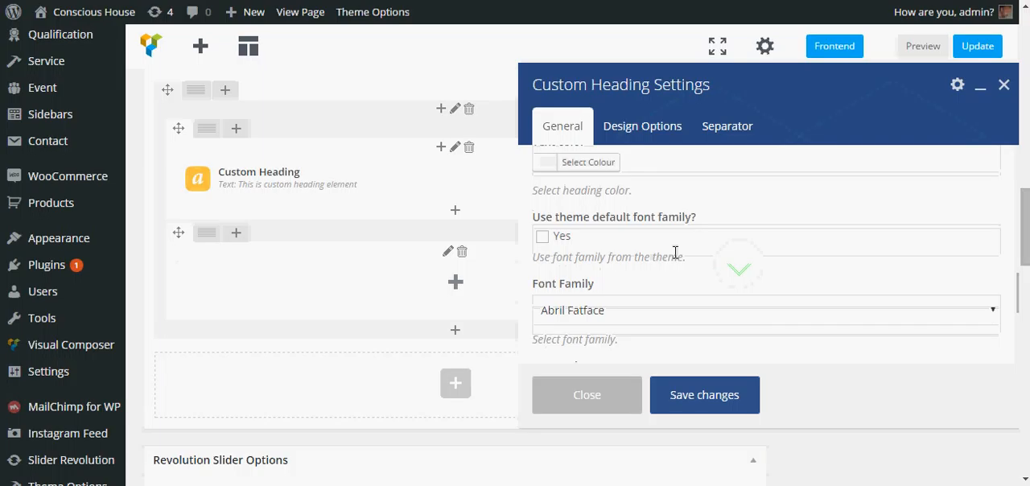
click(675, 252)
scroll(662, 232, down, 2)
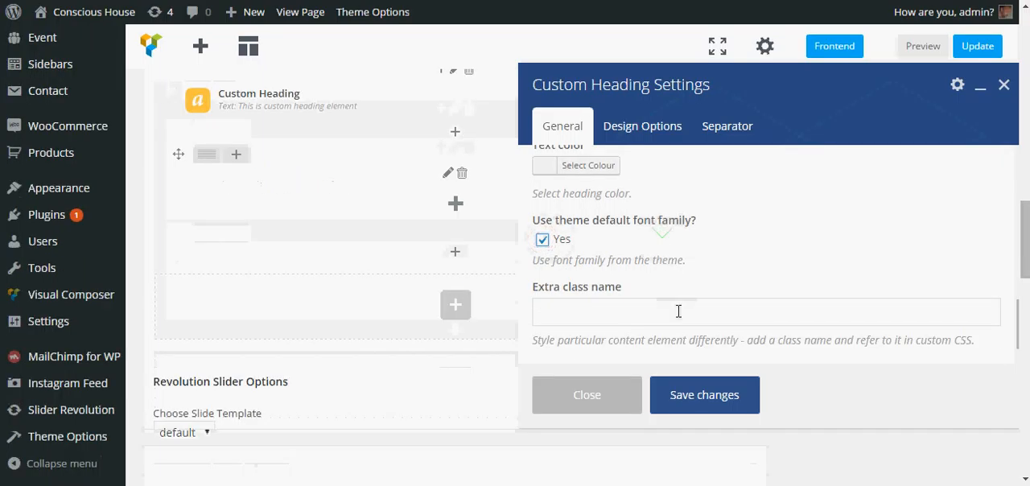
click(703, 398)
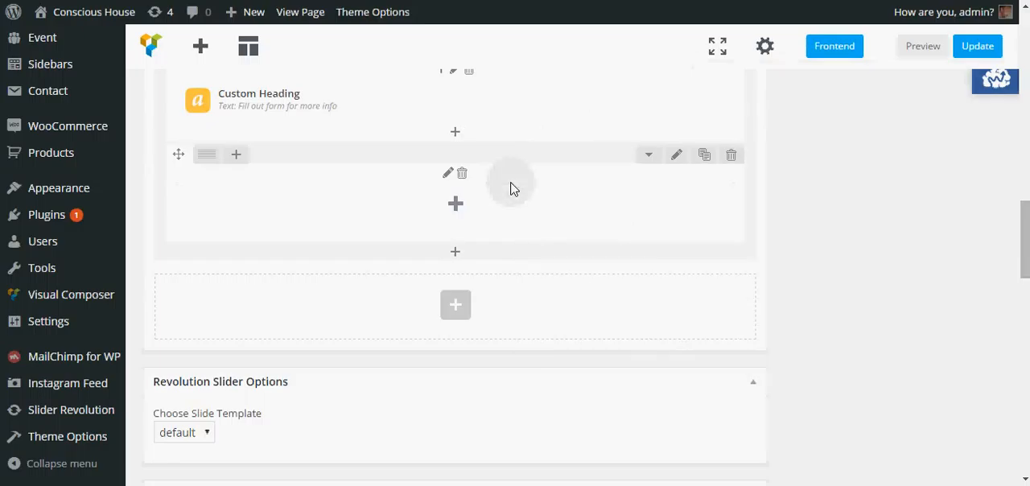
Step: Set the upper inner row's background colour to #ededed in its design options and save the row settings
click(675, 156)
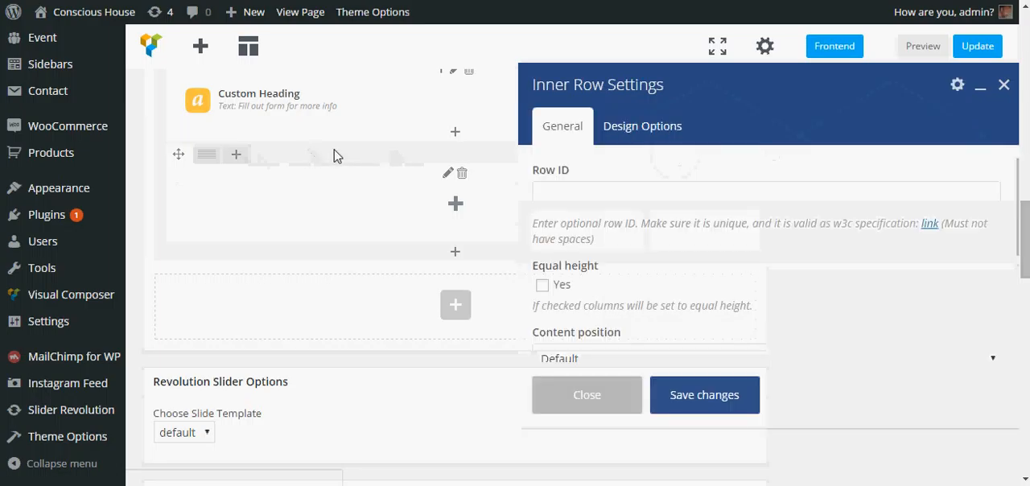
click(591, 403)
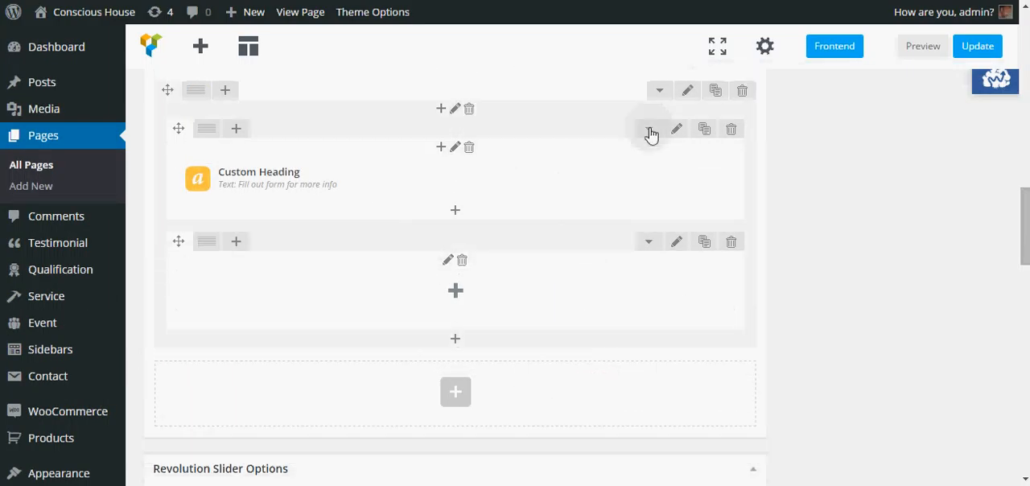
click(677, 132)
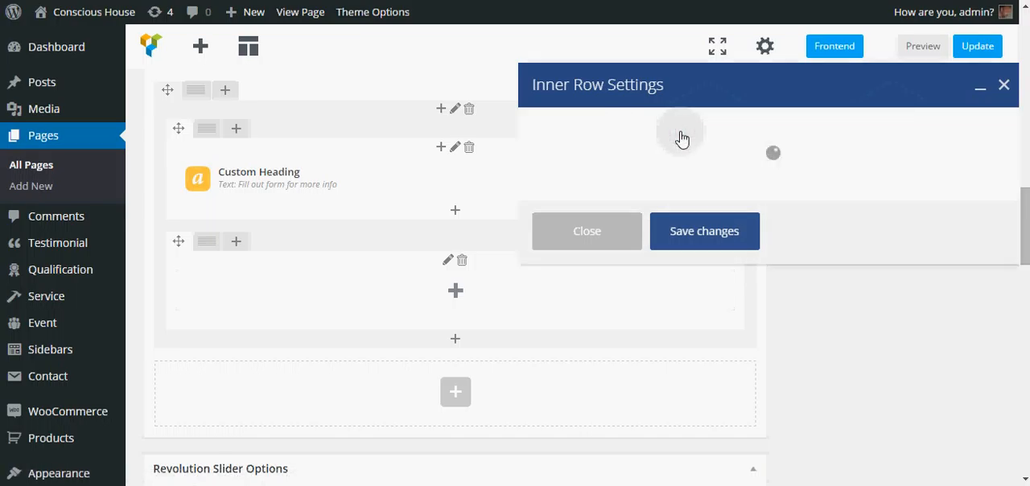
click(629, 126)
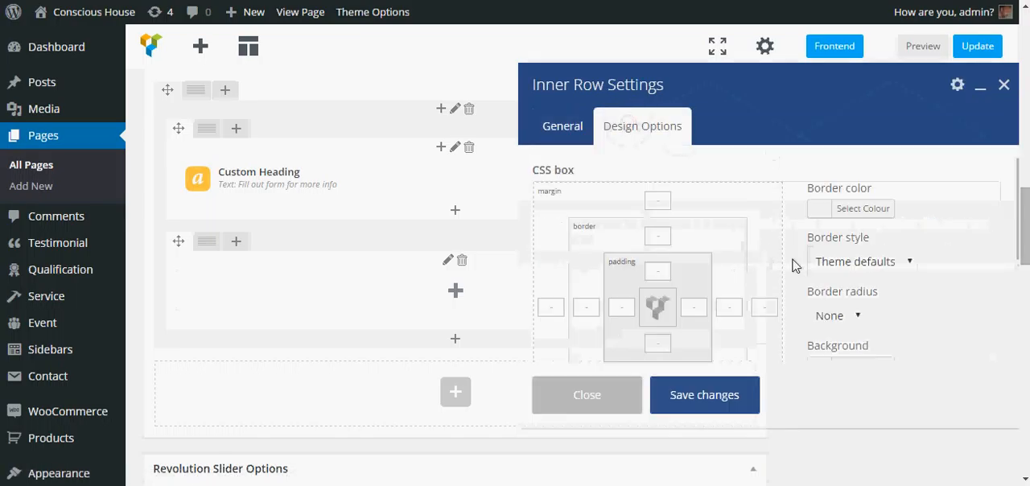
scroll(816, 247, down, 1)
click(862, 288)
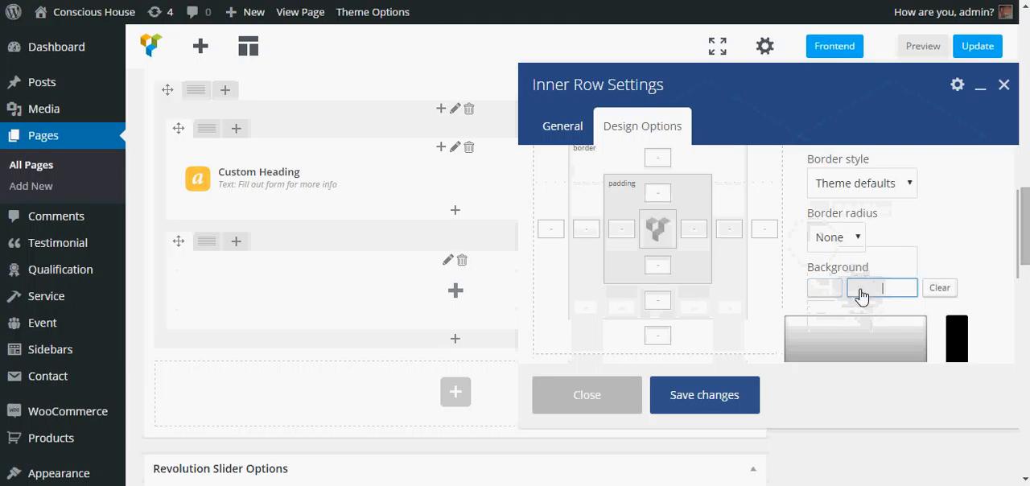
drag(792, 321, 793, 326)
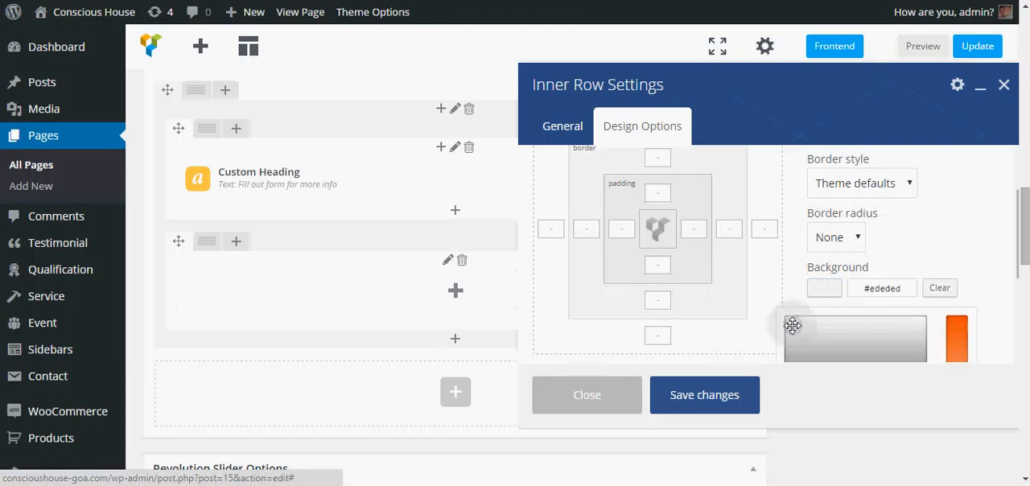
click(1002, 231)
scroll(995, 230, down, 3)
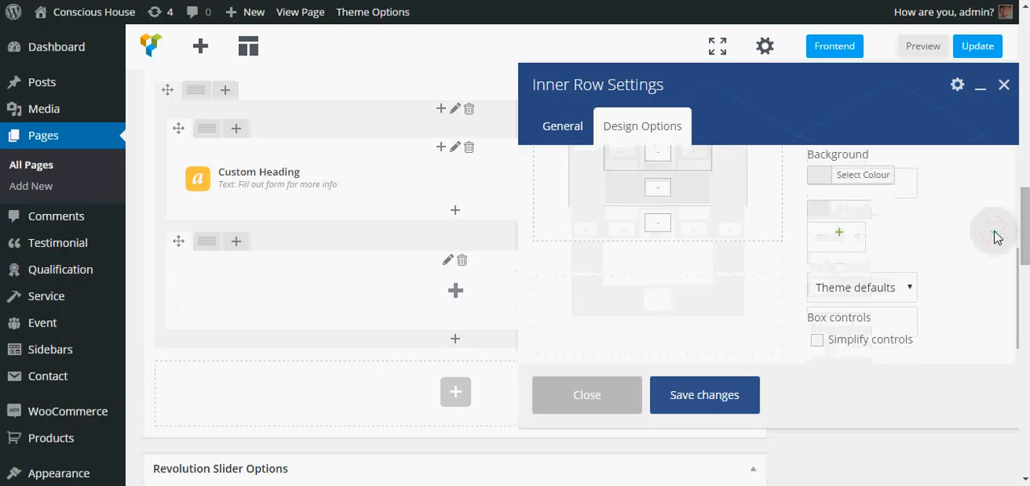
scroll(988, 241, down, 2)
click(716, 396)
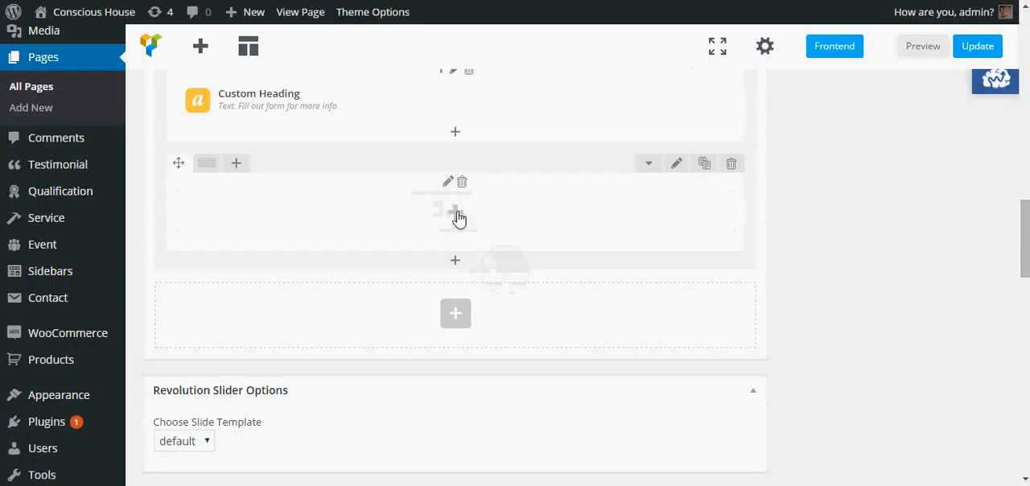
Step: Give the lower inner row 20px top padding and 125px bottom padding, and save its settings
click(678, 167)
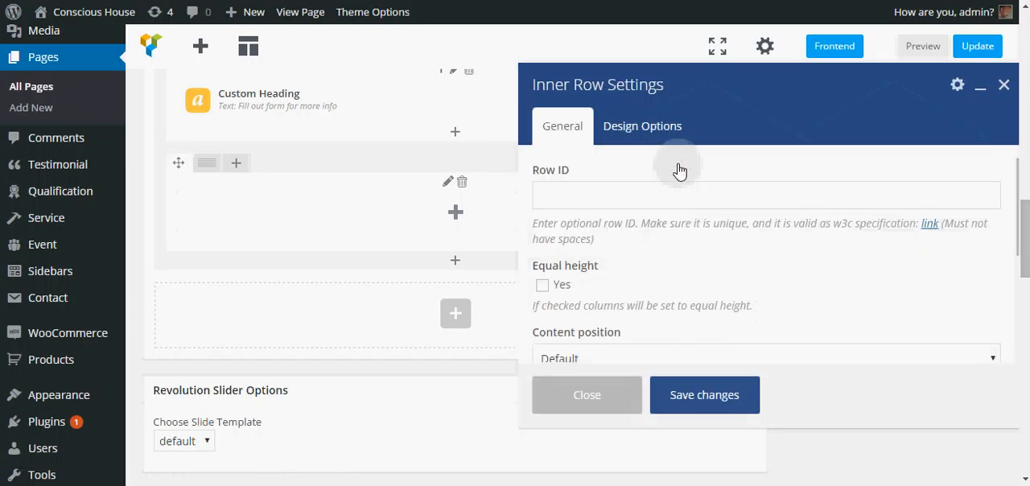
click(643, 131)
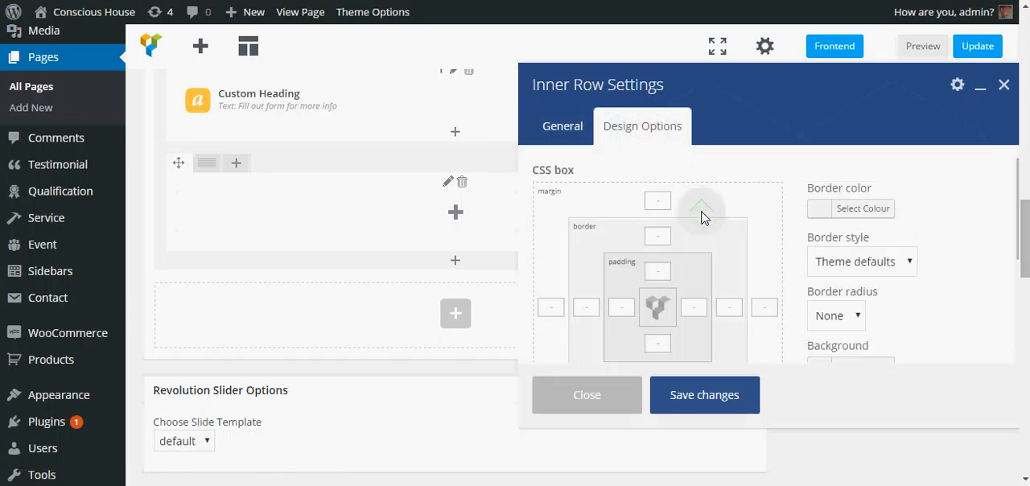
scroll(703, 218, down, 2)
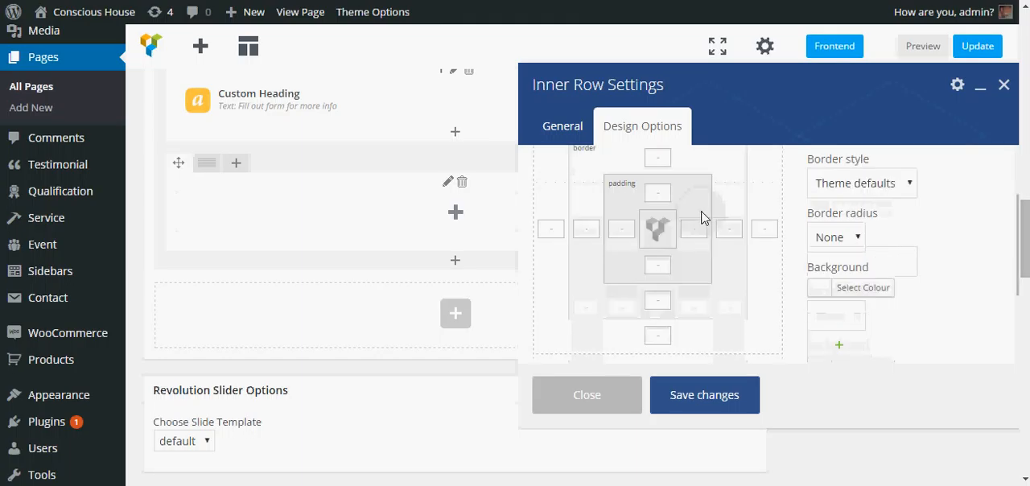
click(660, 267)
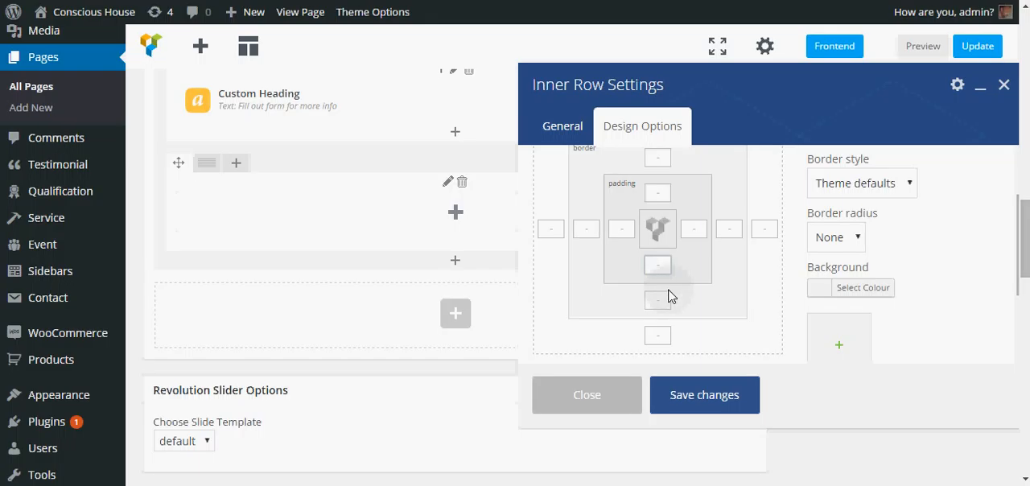
text(15px)
click(654, 267)
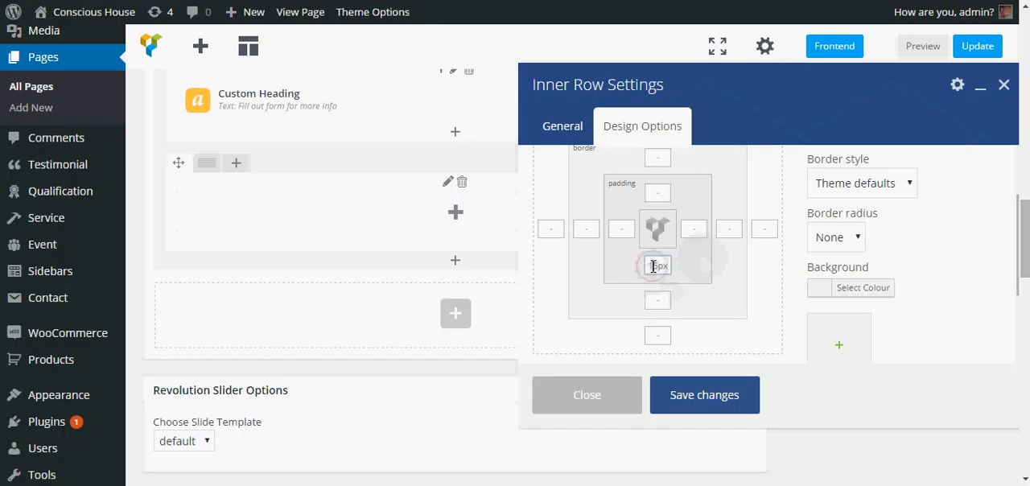
text(2)
click(655, 191)
text(20px)
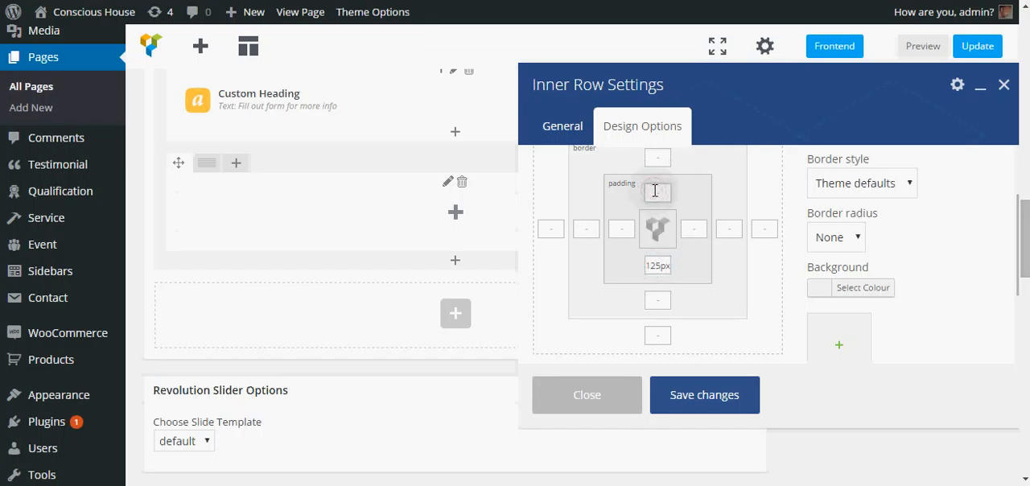
click(696, 379)
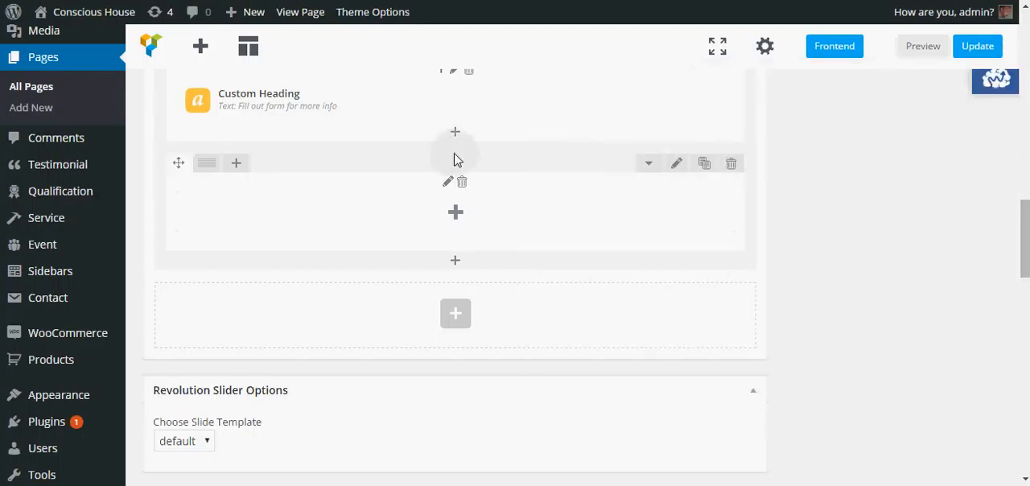
Step: Set the upper inner row's padding to 20px at the top and 125px at the bottom, and save its settings
scroll(498, 193, up, 1)
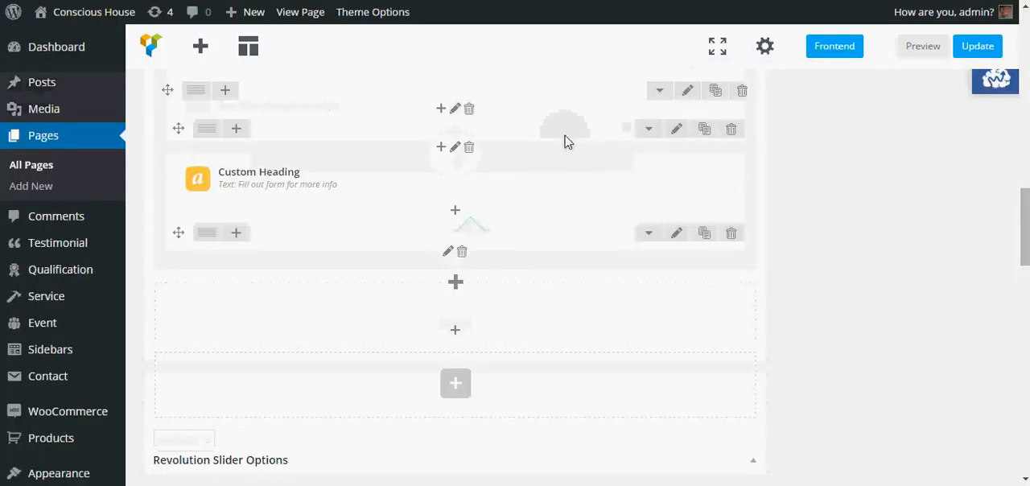
click(677, 130)
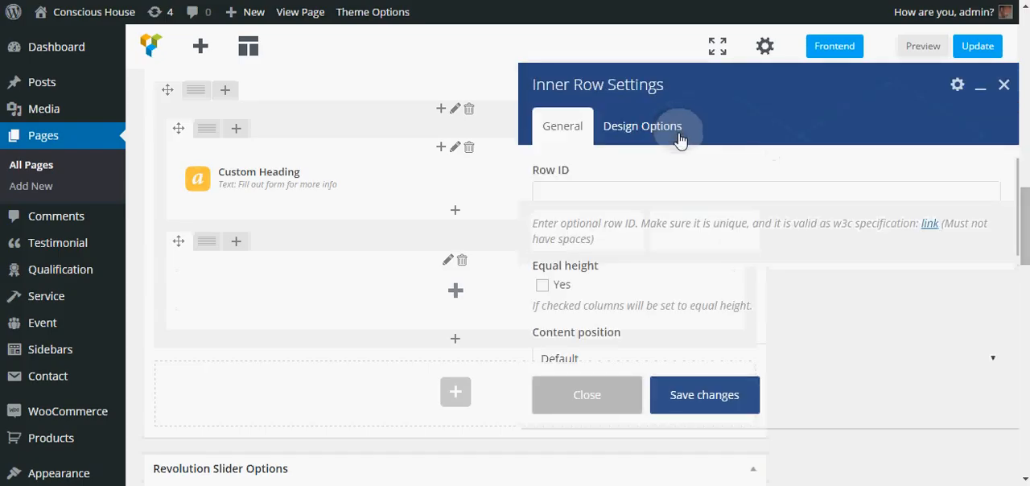
click(679, 140)
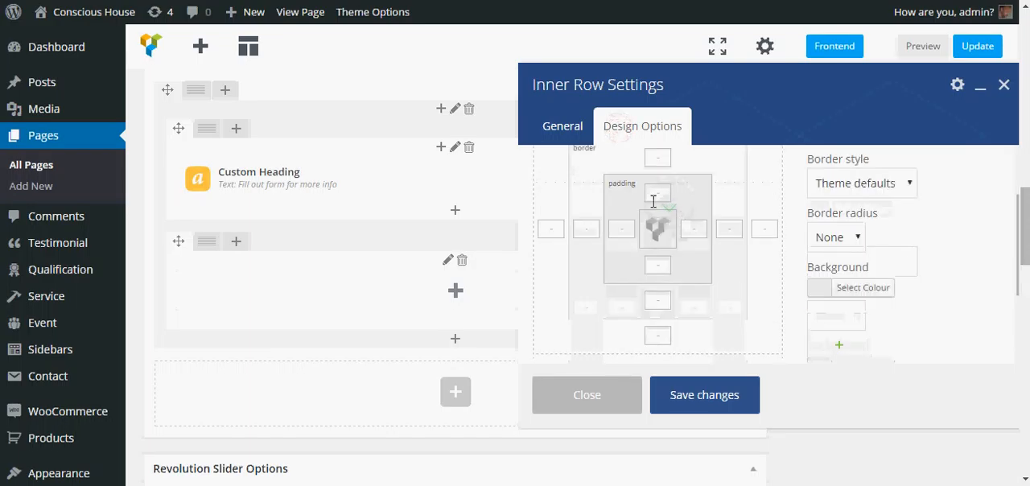
click(657, 270)
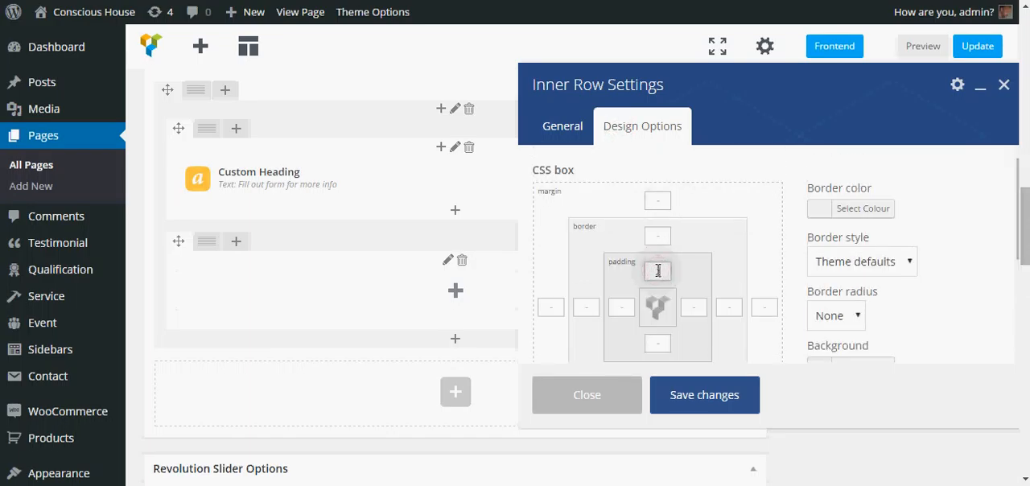
text(20px)
click(658, 344)
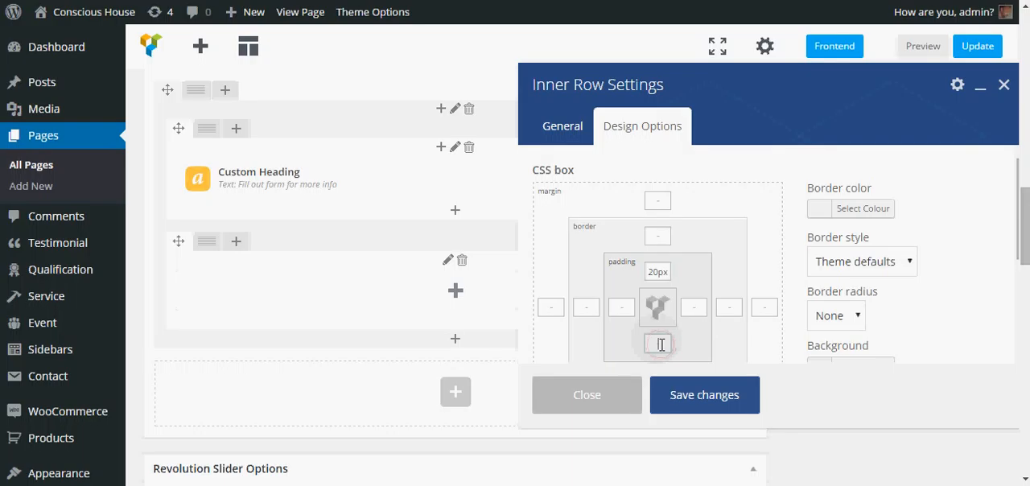
text(125px)
click(695, 401)
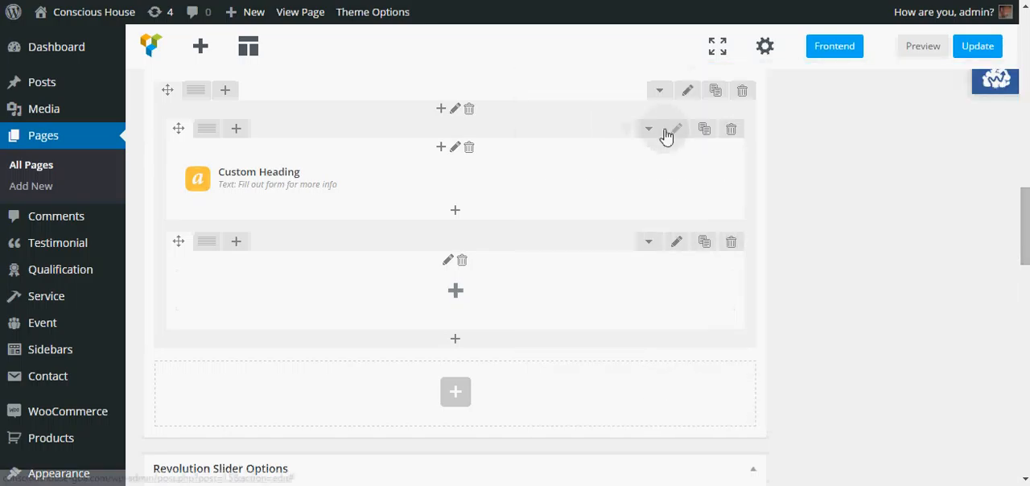
Step: Set the lower inner row's bottom padding to 20px and save its settings
click(677, 241)
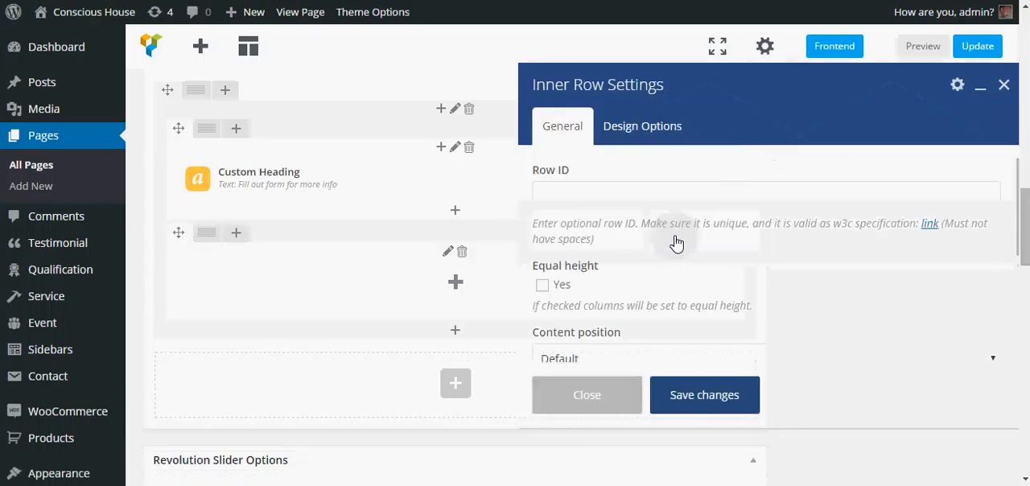
click(660, 129)
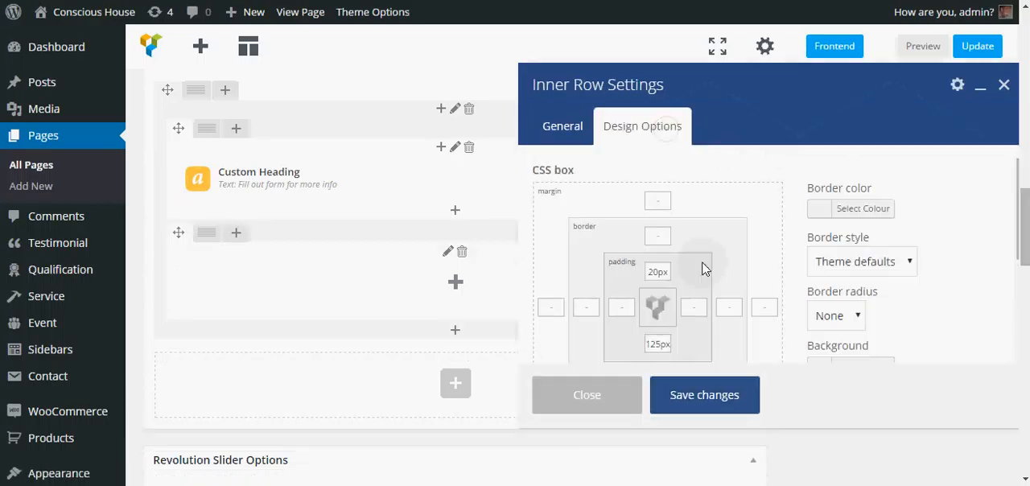
double_click(662, 342)
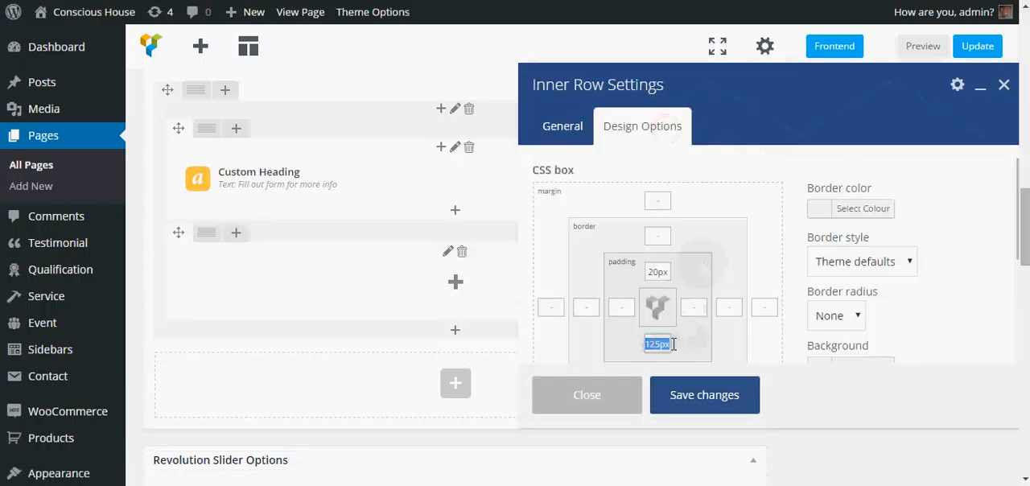
text(20p)
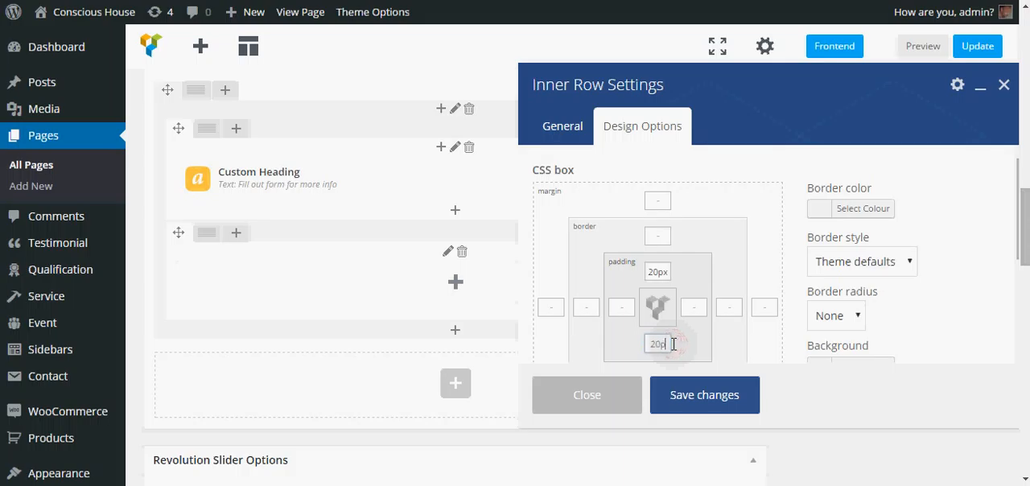
text(x)
click(685, 393)
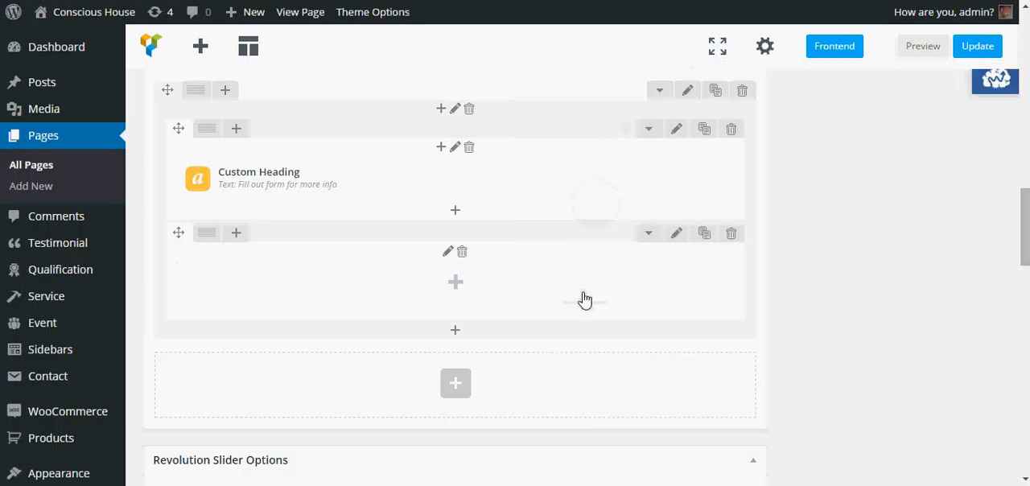
Step: Add a Contact Form 7 content element to the lower inner row
click(460, 285)
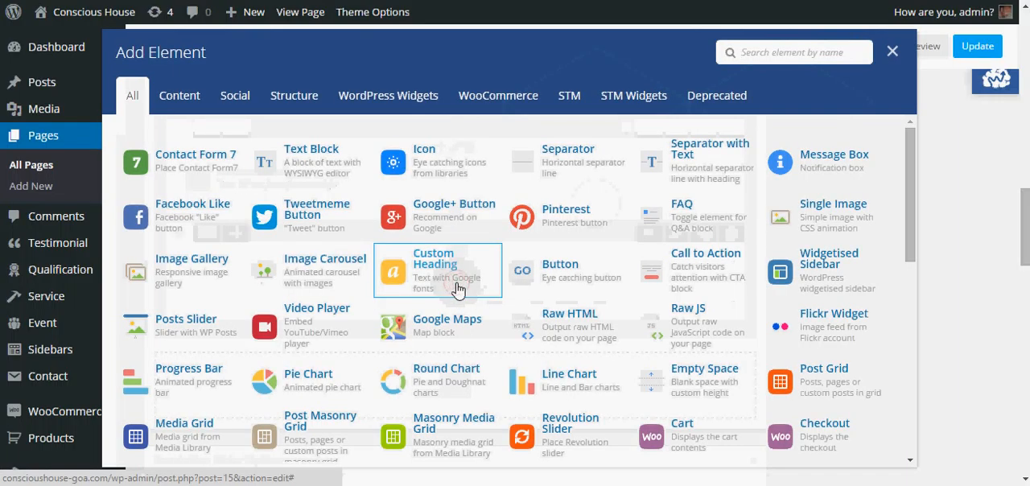
click(180, 106)
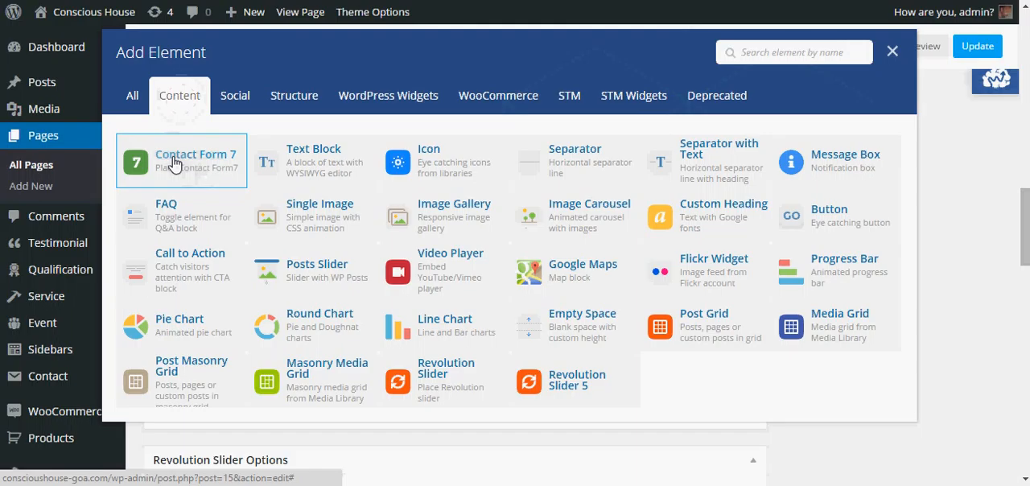
click(174, 164)
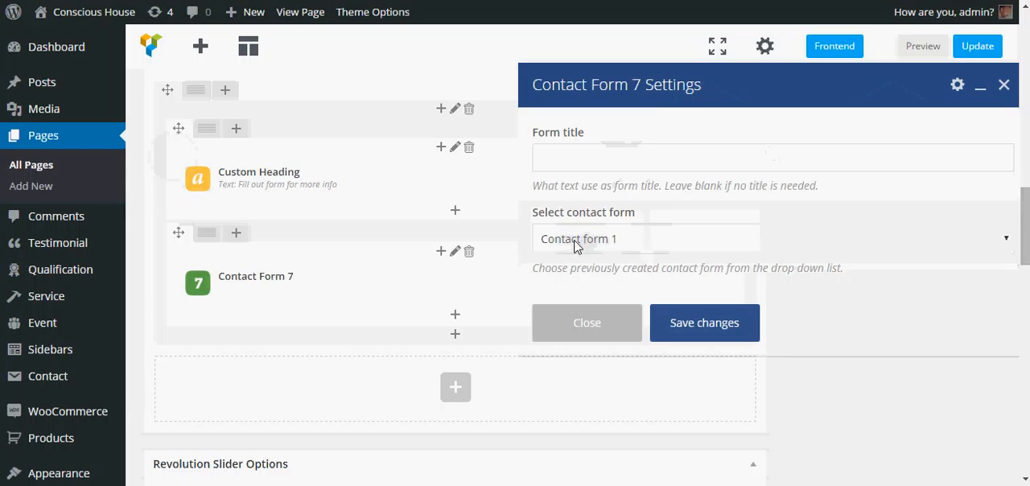
Step: Title the Contact Form 7 element "Contact Form" and save its settings with "Contact form 1" selected
click(616, 158)
text(Conm)
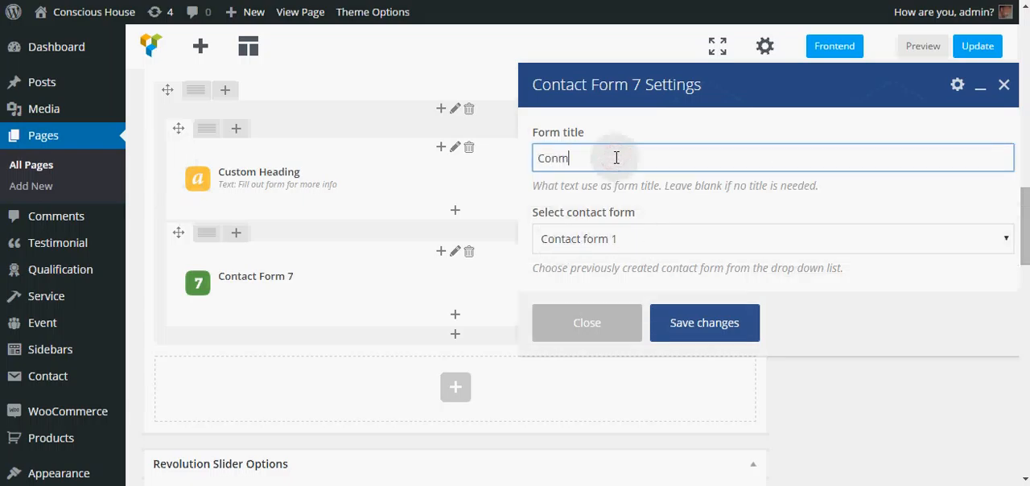
key(BackSpace)
text(tact F)
text(orm)
key(BackSpace)
key(BackSpace)
key(BackSpace)
key(BackSpace)
text(orm)
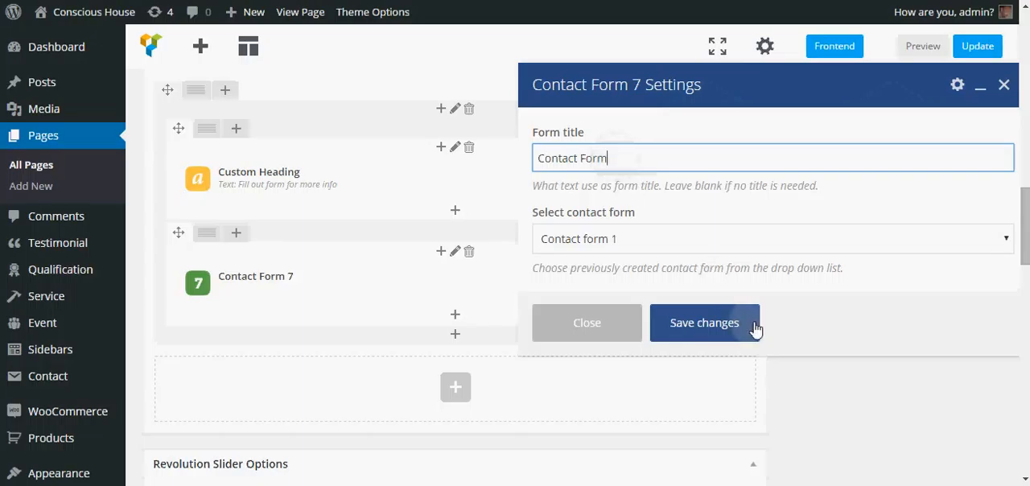
click(702, 324)
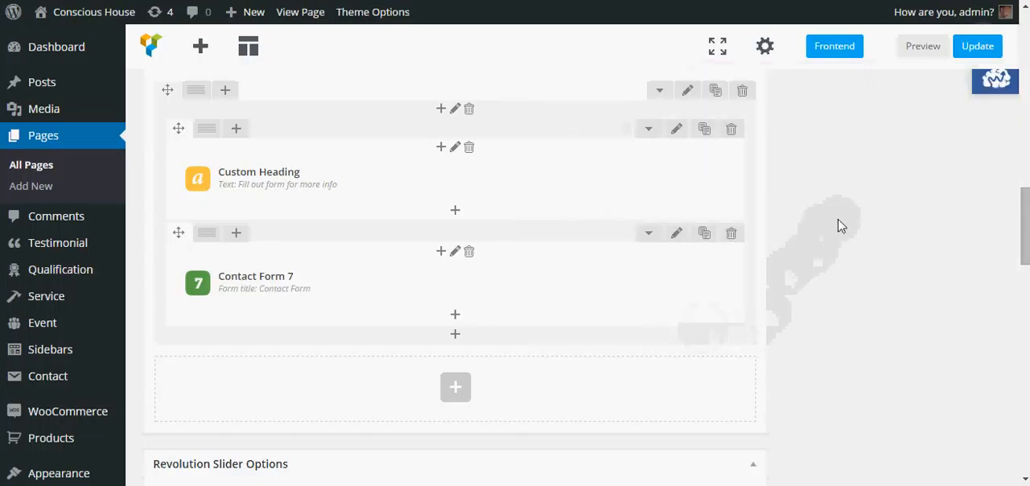
Step: Update the Home page and open the Conscious House site in a new browser tab
click(978, 48)
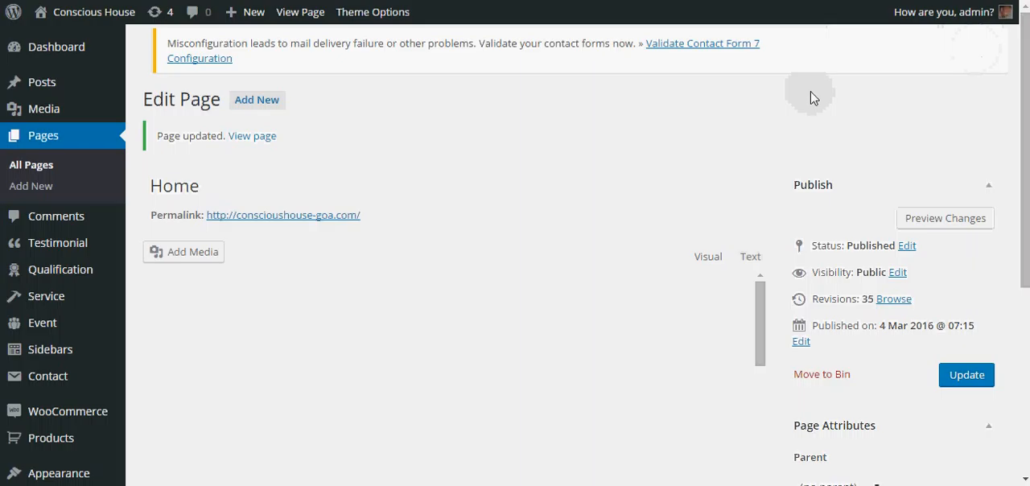
right_click(88, 13)
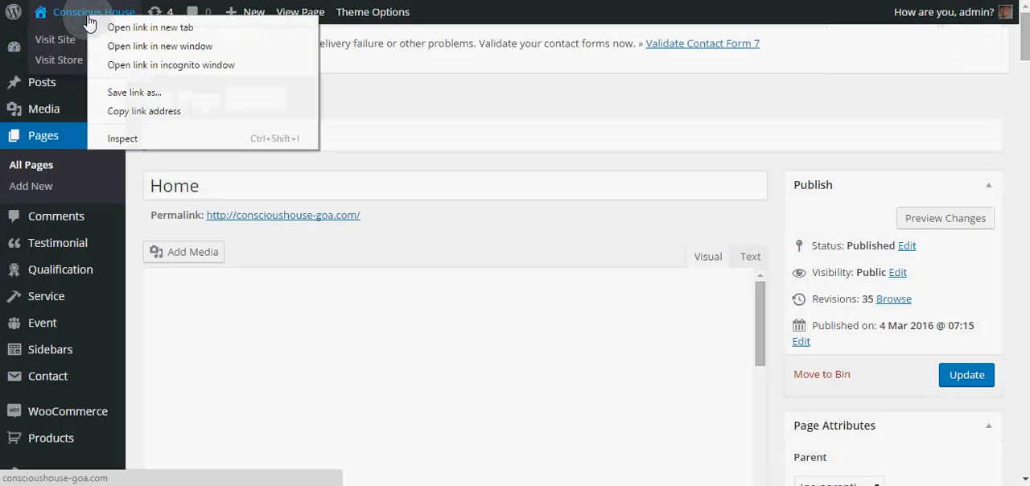
click(154, 32)
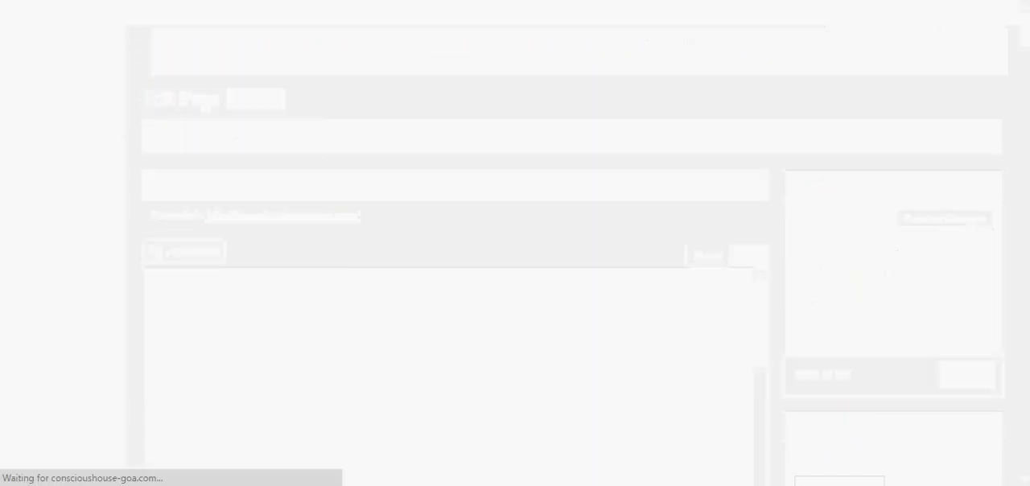
Step: Examine the contact section on the live Home page, comparing its heading background and form fields with the sections above
click(429, 216)
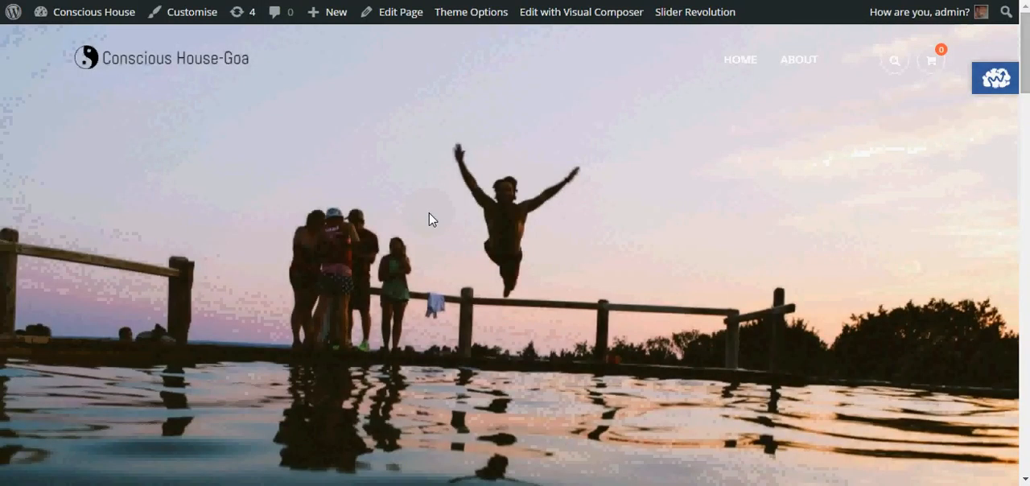
scroll(431, 219, down, 15)
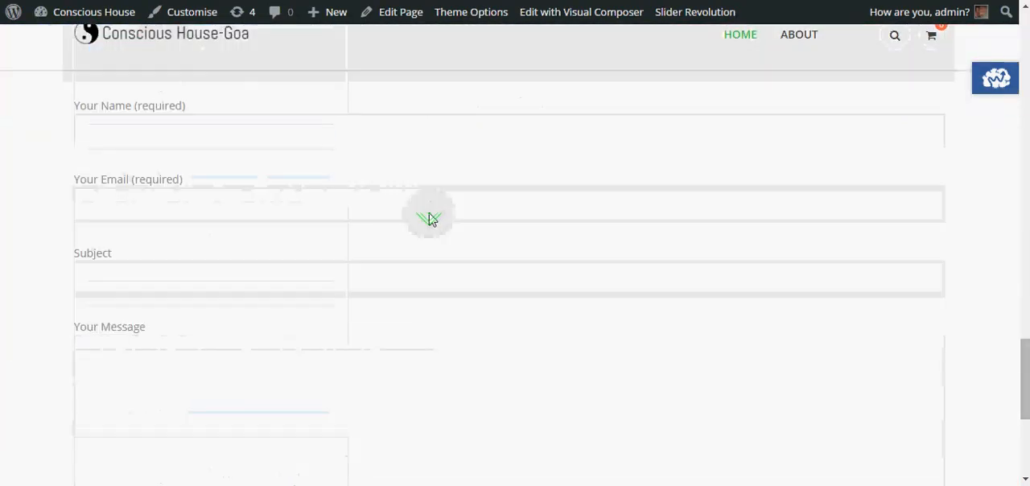
scroll(430, 218, up, 3)
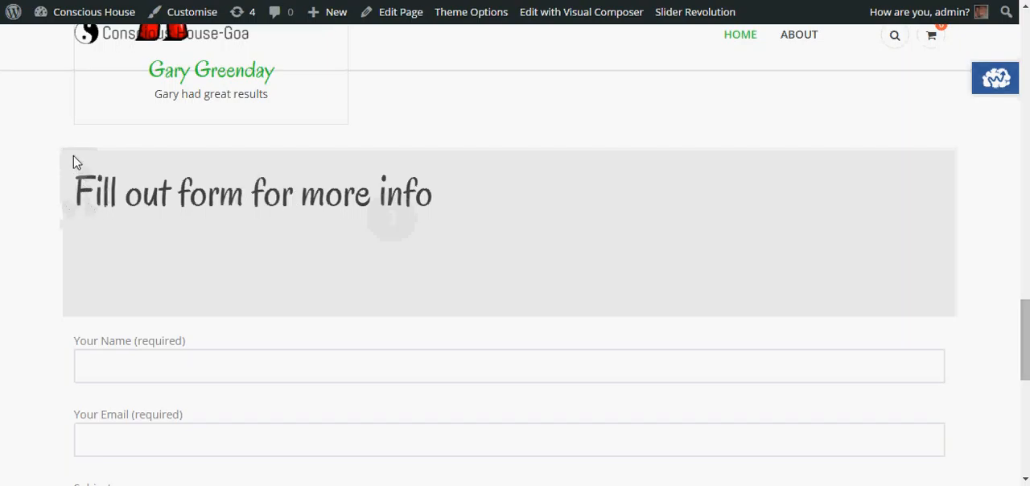
scroll(73, 162, up, 8)
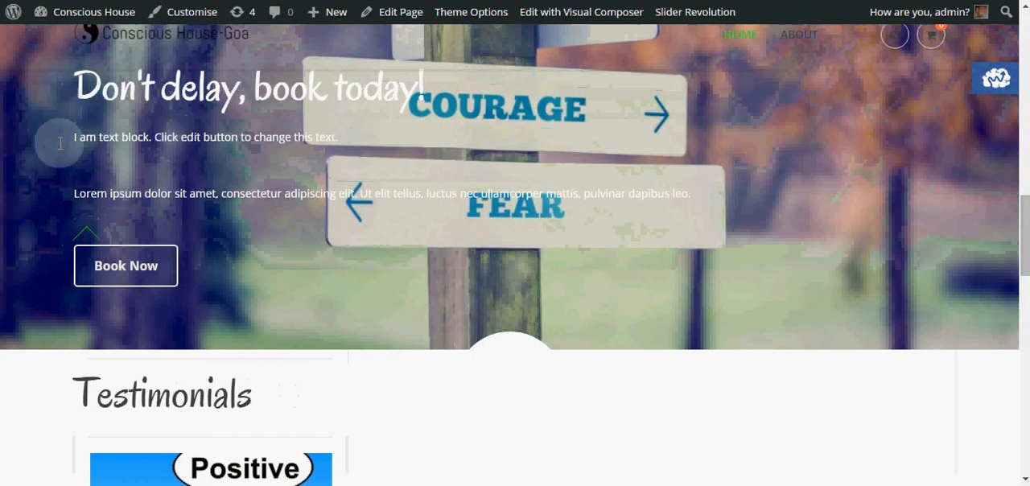
scroll(32, 198, down, 10)
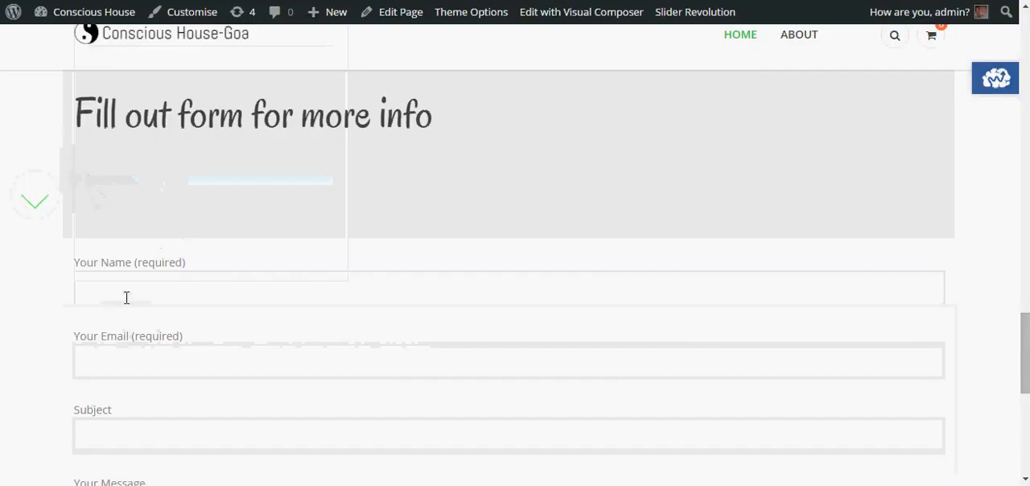
scroll(126, 297, down, 2)
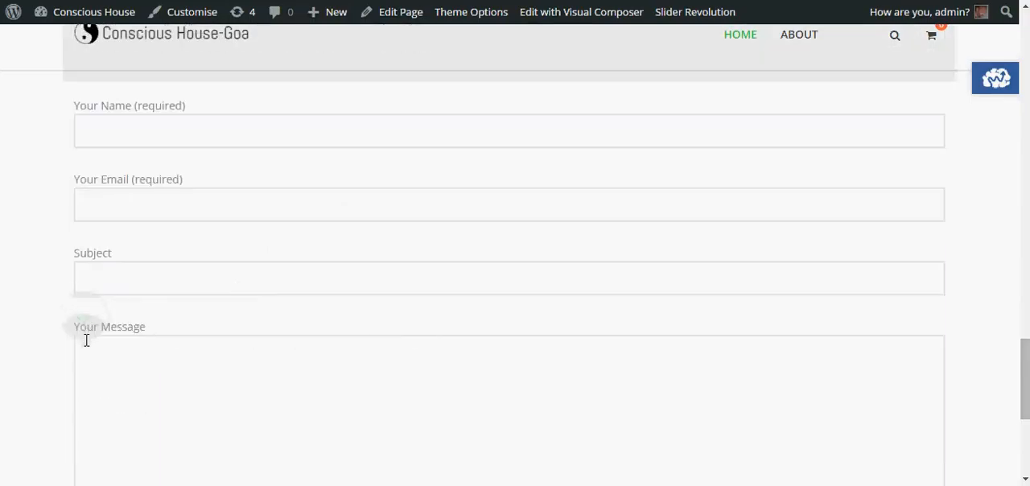
scroll(183, 414, up, 1)
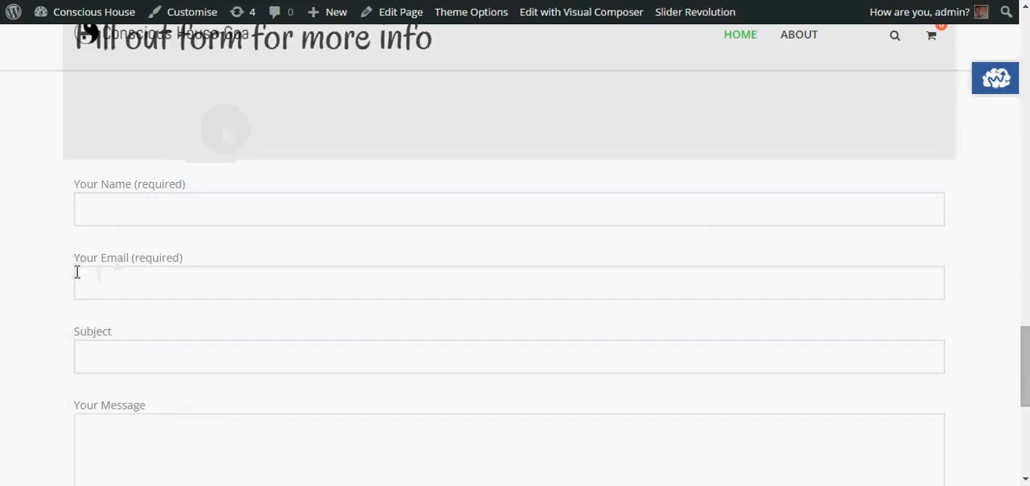
click(120, 297)
scroll(119, 297, up, 1)
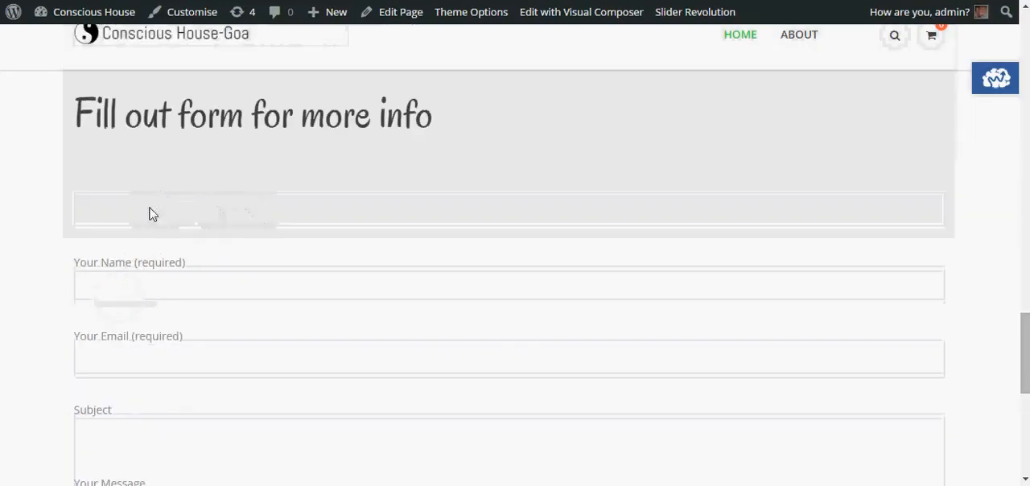
scroll(132, 240, up, 5)
scroll(110, 333, down, 4)
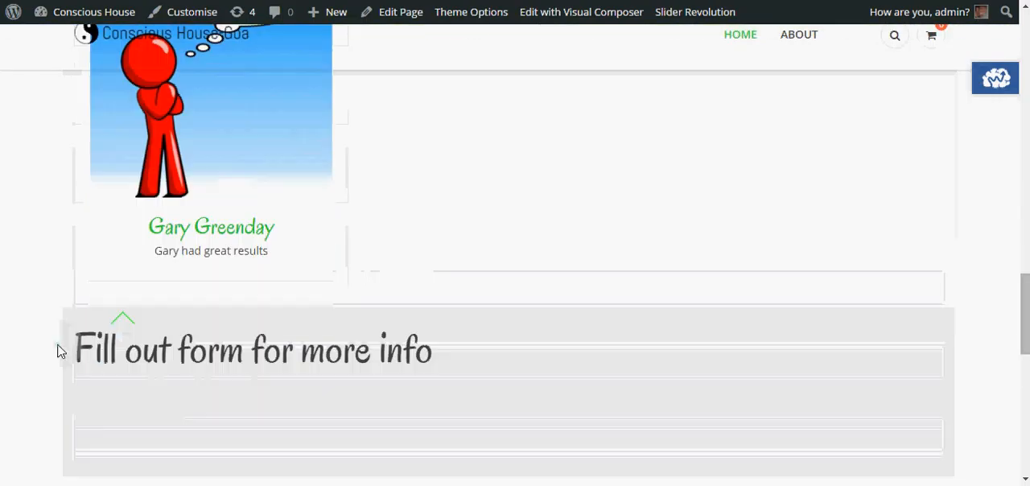
click(81, 304)
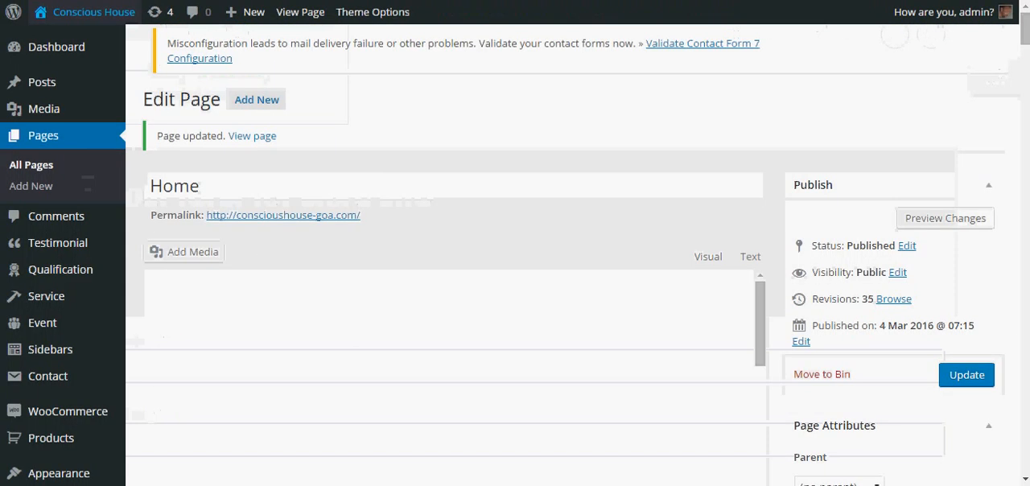
Step: Review the general settings of the inner row holding the "Fill out form for more info" heading and close them without saving
scroll(414, 219, down, 10)
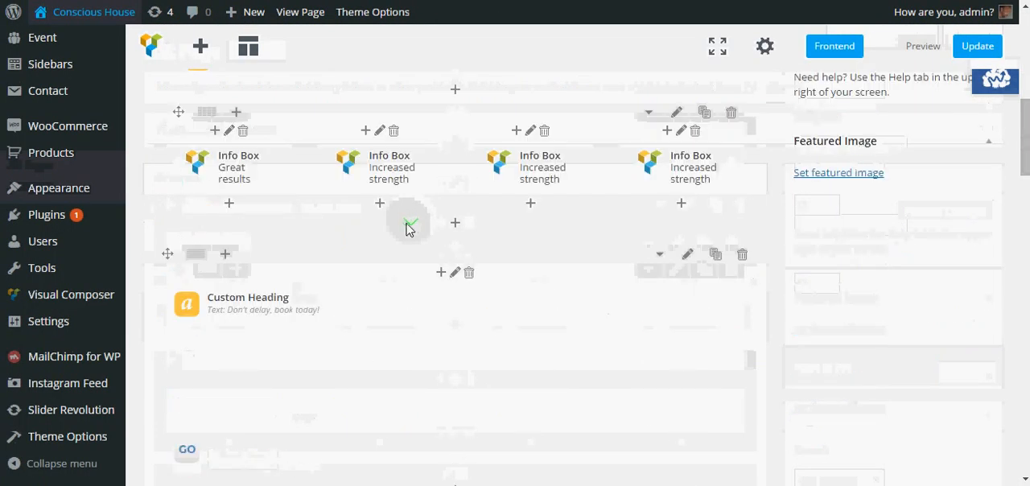
scroll(407, 229, down, 5)
scroll(399, 273, up, 3)
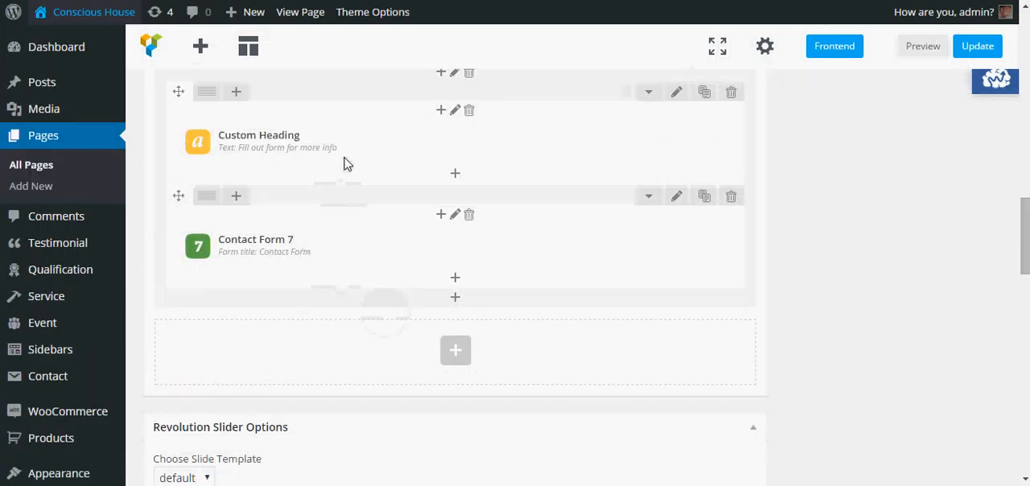
click(678, 94)
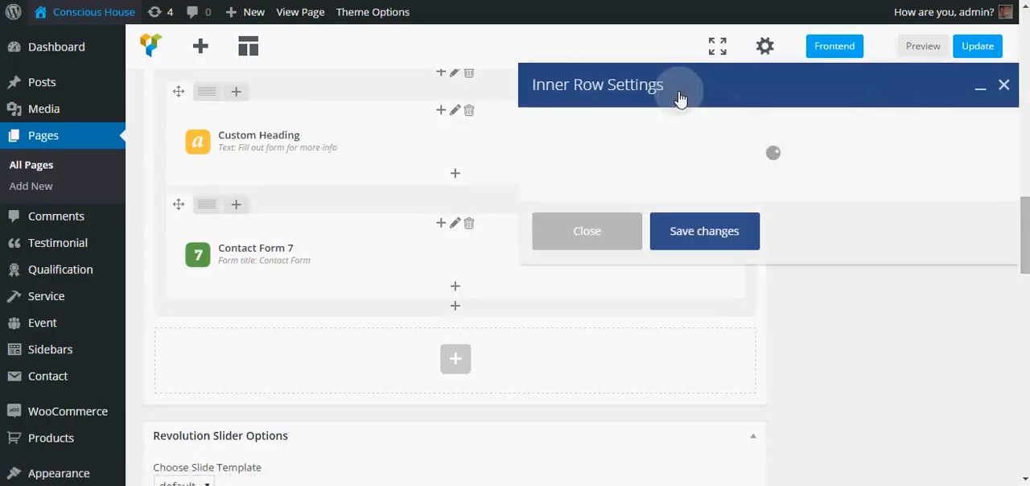
scroll(673, 179, down, 3)
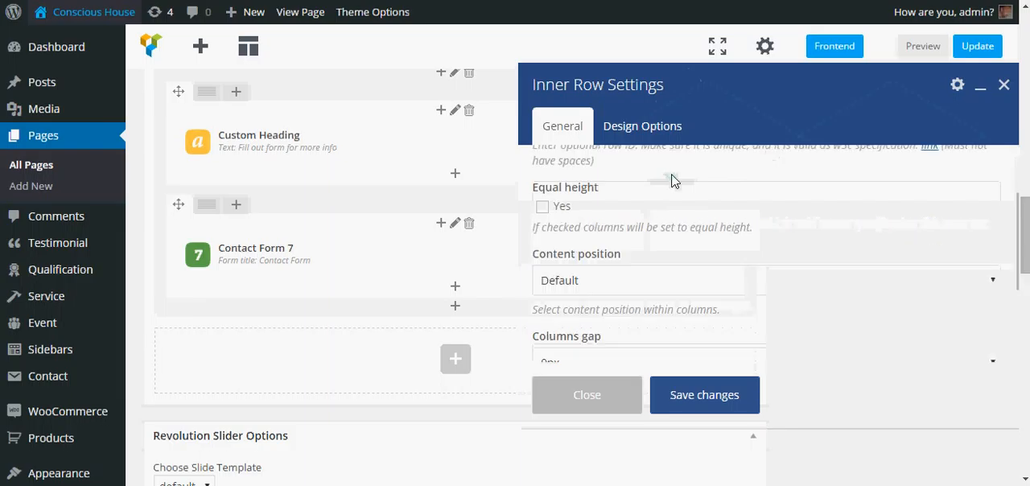
scroll(674, 179, down, 3)
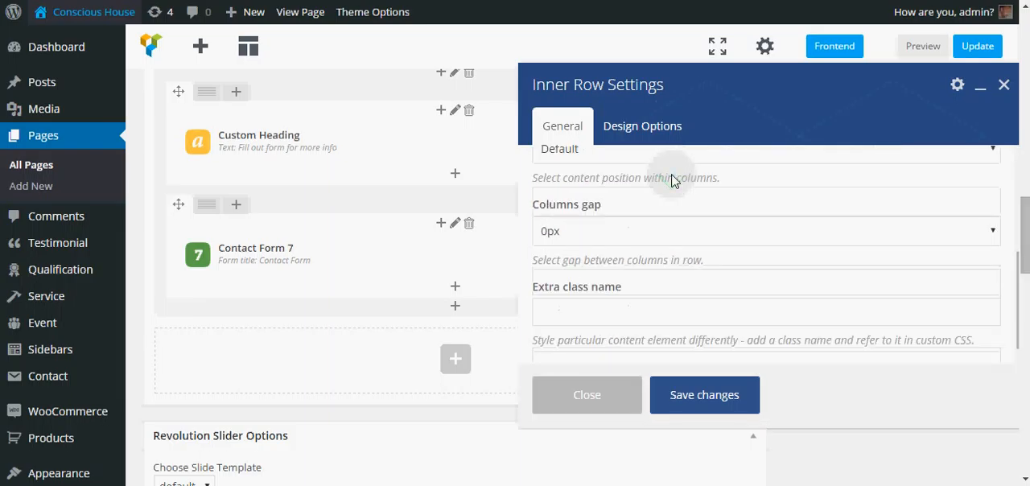
scroll(672, 173, up, 5)
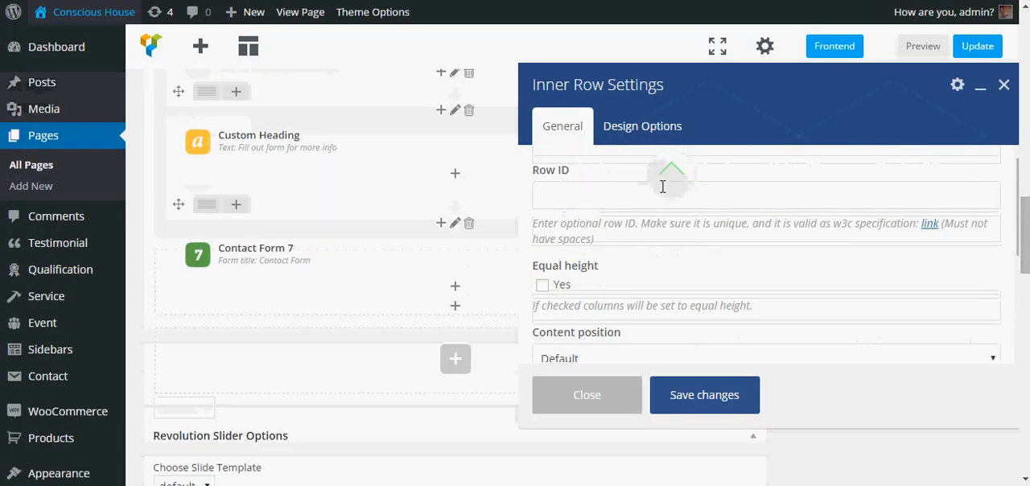
scroll(659, 213, down, 1)
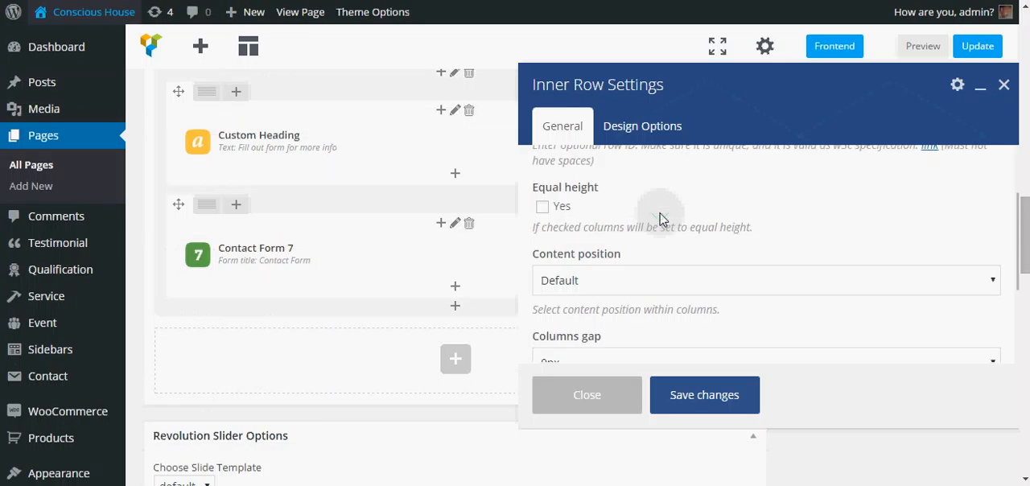
click(666, 280)
click(666, 281)
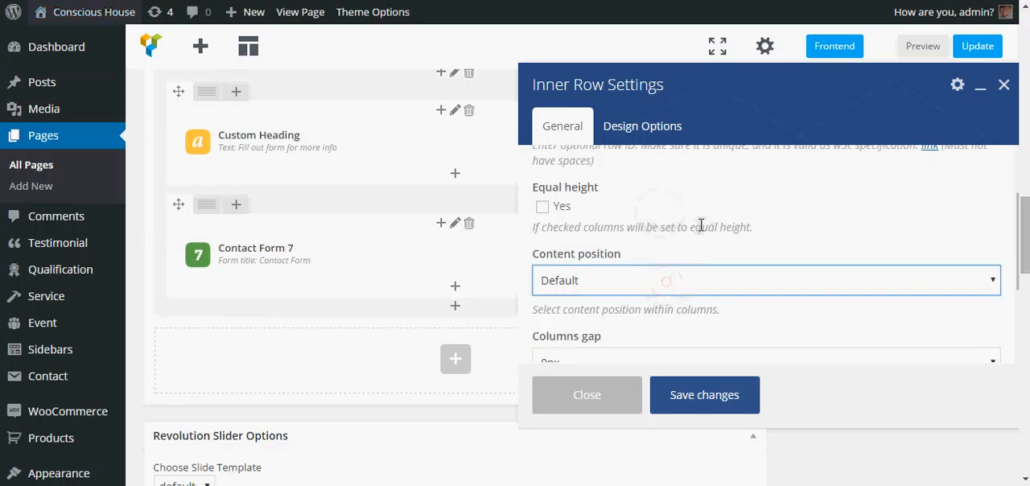
scroll(701, 225, down, 1)
click(698, 283)
scroll(690, 216, up, 1)
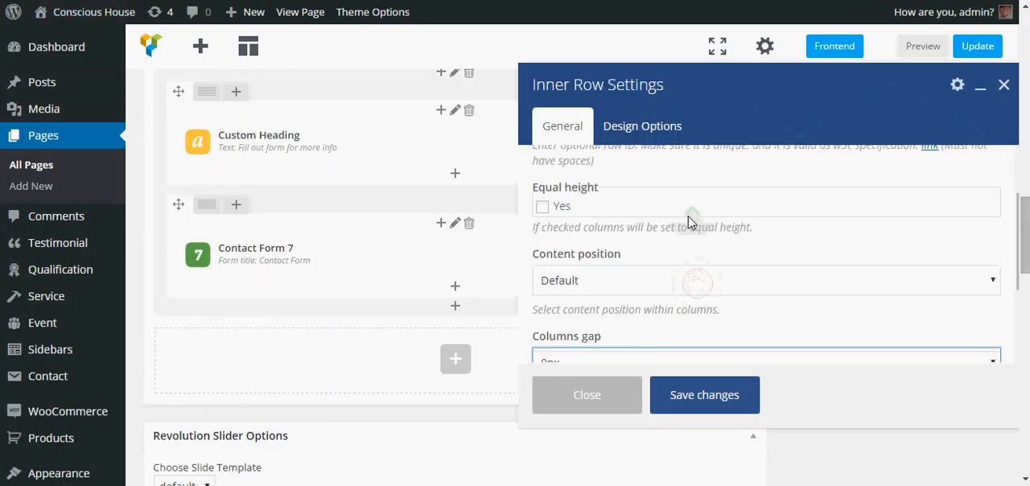
scroll(686, 209, up, 1)
scroll(687, 198, down, 1)
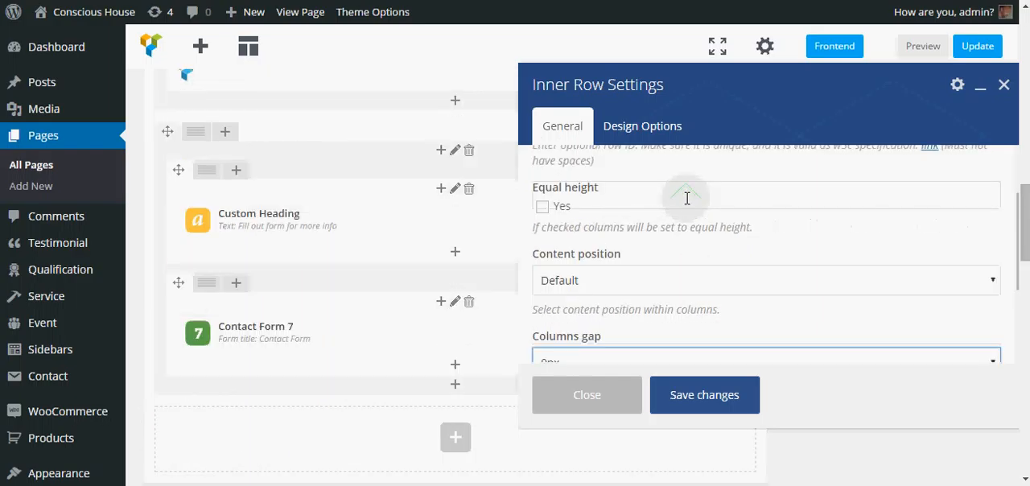
scroll(687, 198, down, 1)
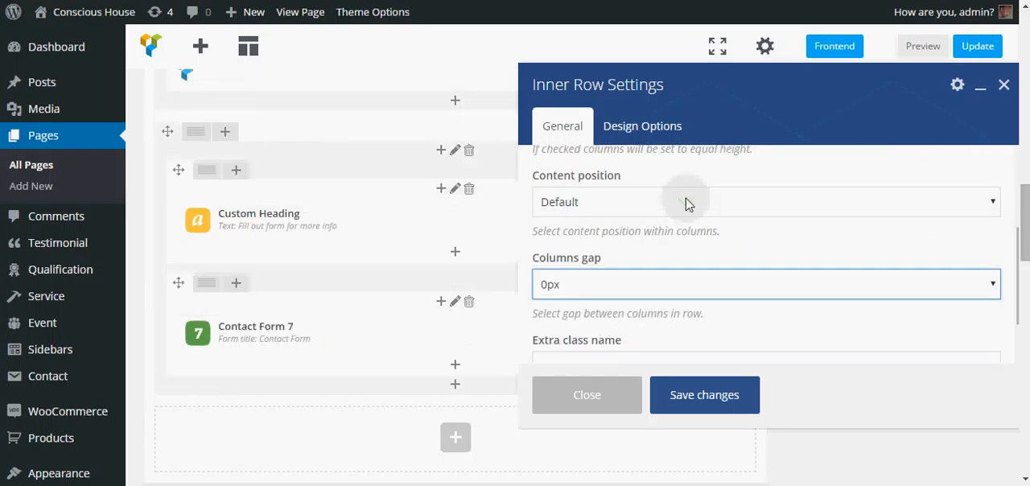
scroll(680, 199, up, 2)
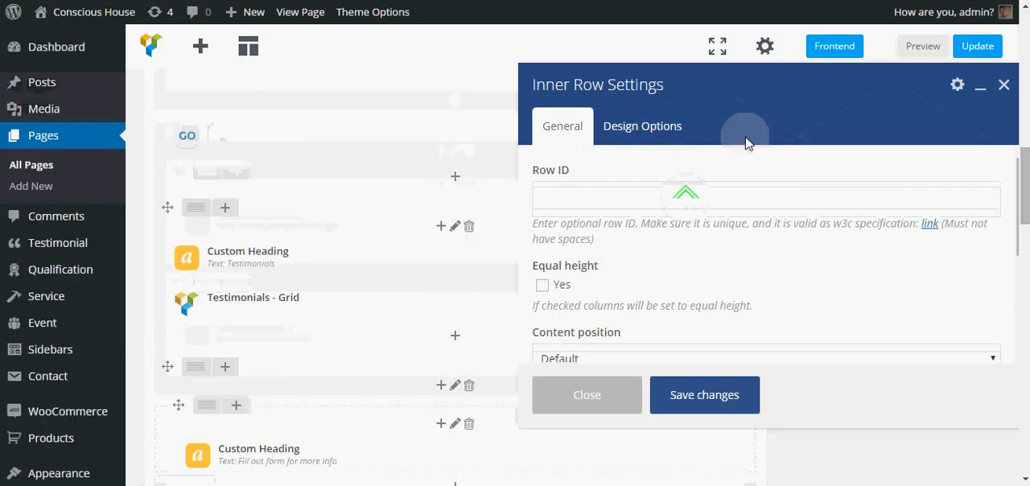
click(589, 391)
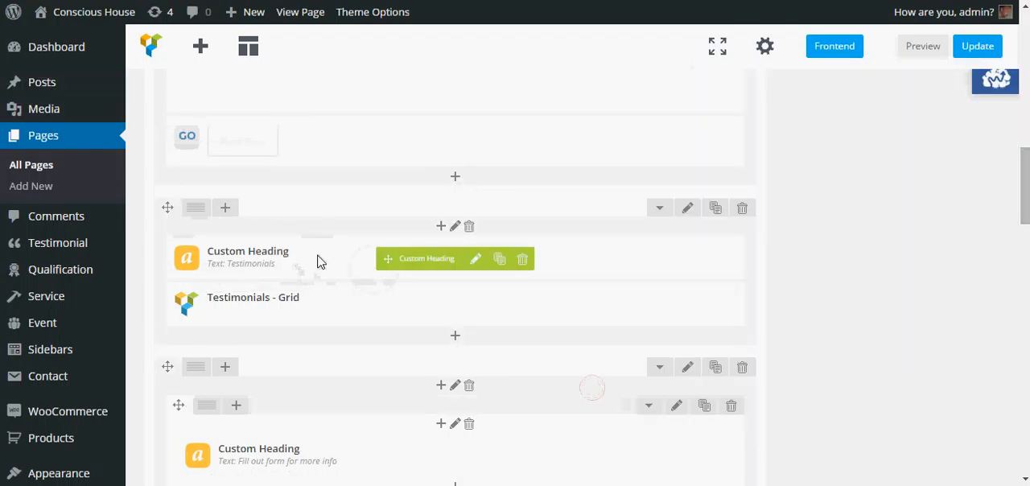
Step: Set Row stretch to "Stretch row" for the outer row containing the contact heading and form, and save its settings
scroll(319, 261, down, 4)
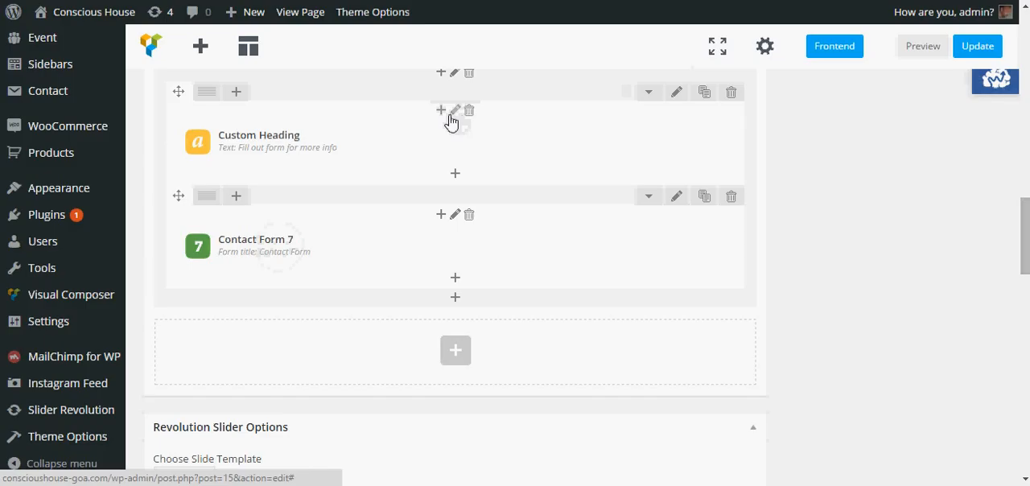
click(235, 137)
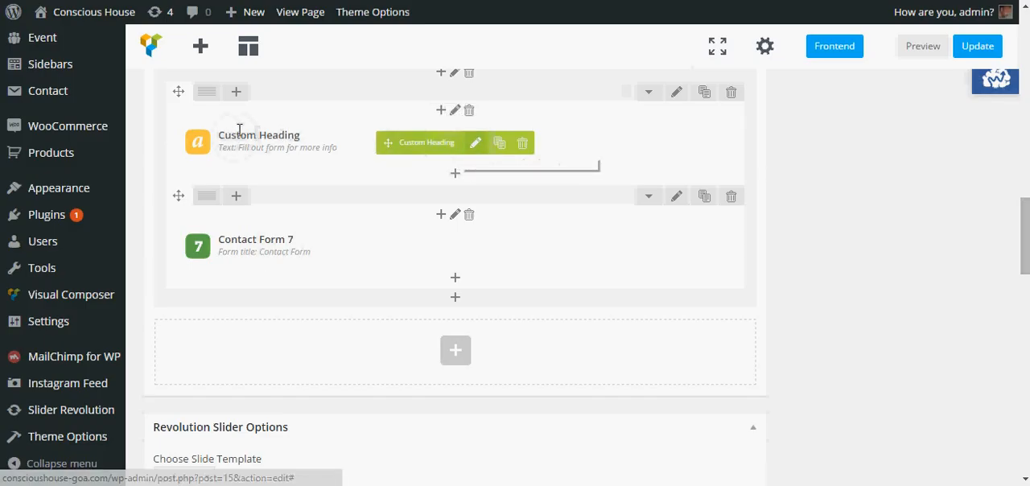
click(678, 92)
scroll(575, 211, up, 4)
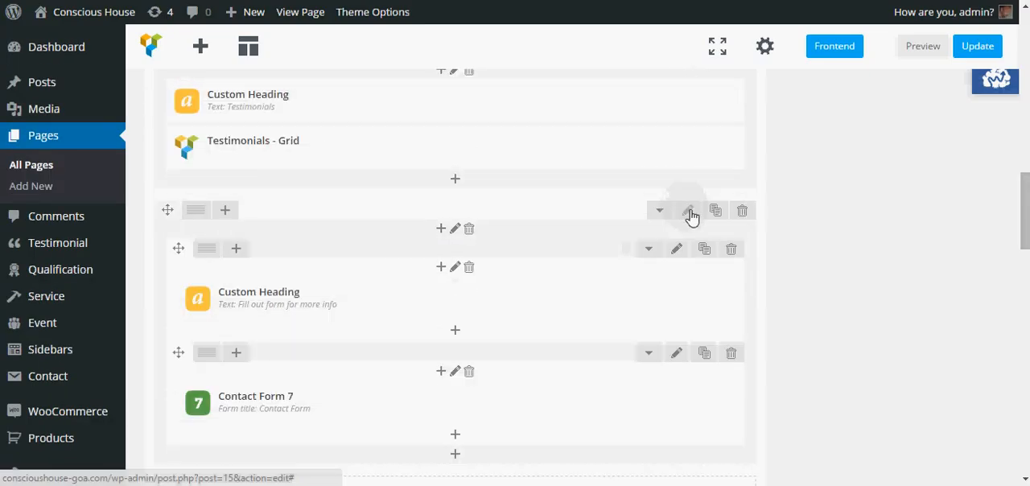
click(690, 213)
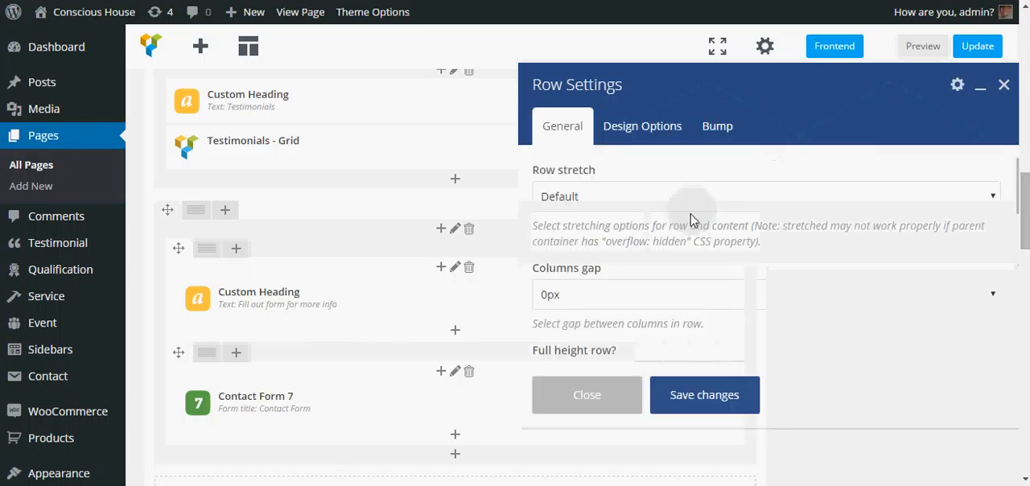
scroll(691, 219, down, 3)
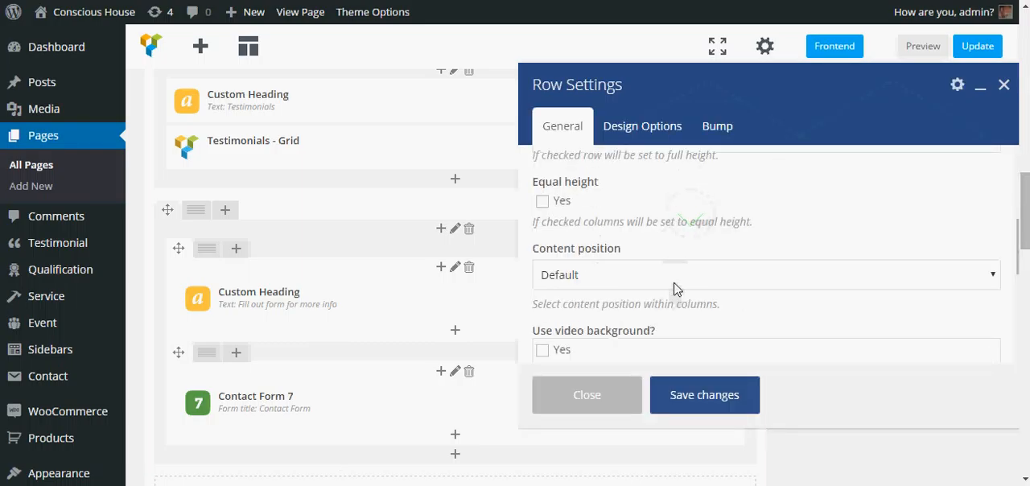
scroll(677, 274, down, 3)
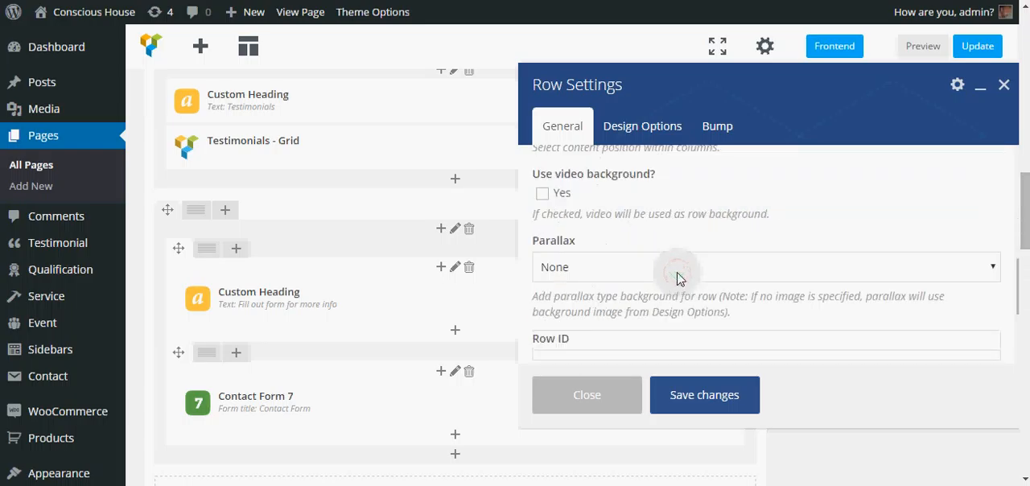
scroll(678, 278, down, 1)
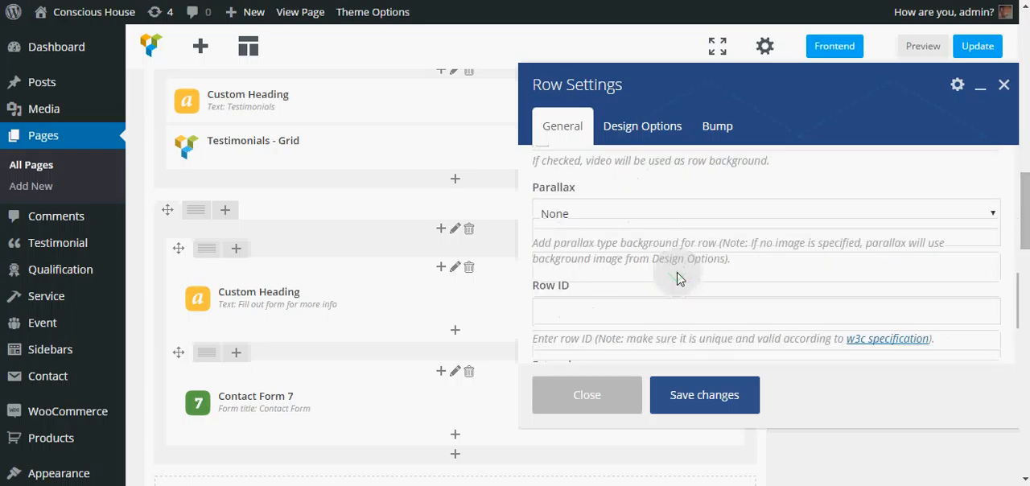
scroll(678, 278, up, 1)
click(664, 290)
click(664, 290)
scroll(664, 292, up, 1)
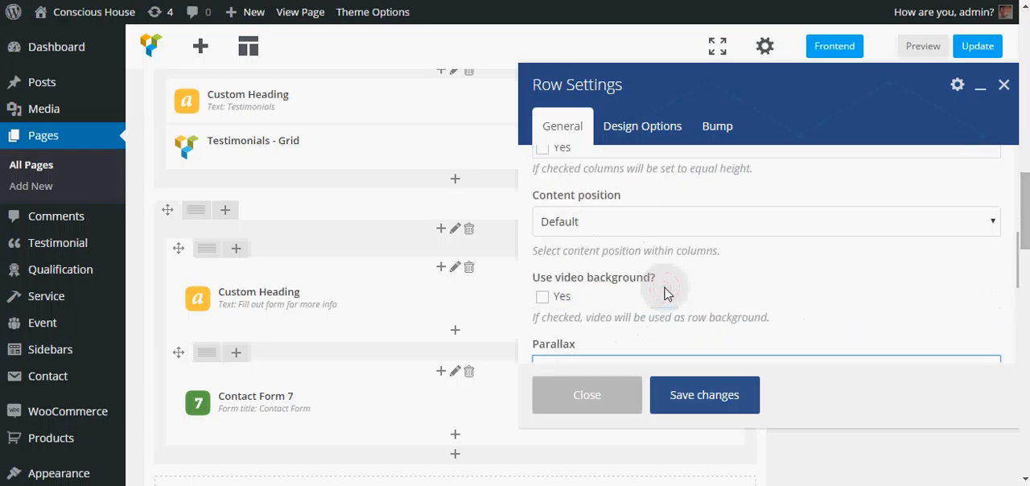
scroll(665, 293, up, 3)
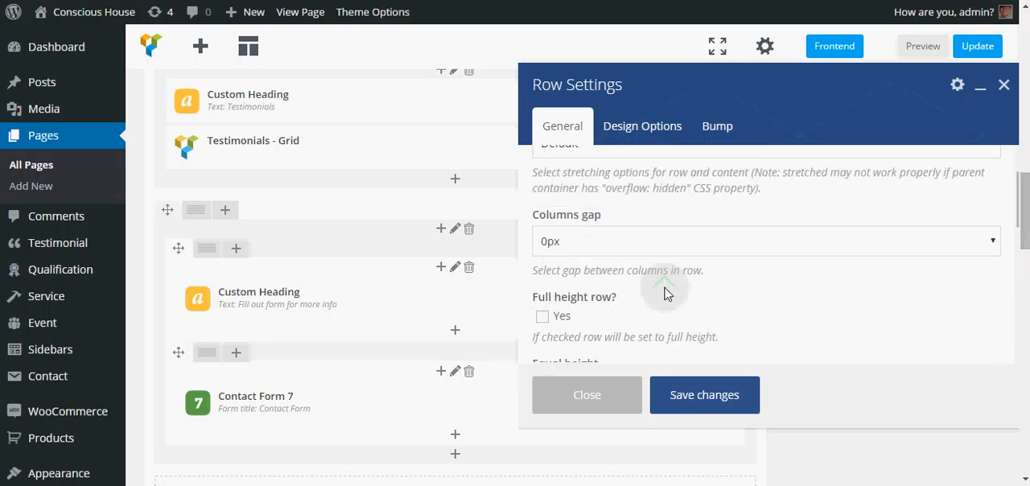
scroll(664, 294, up, 1)
click(655, 203)
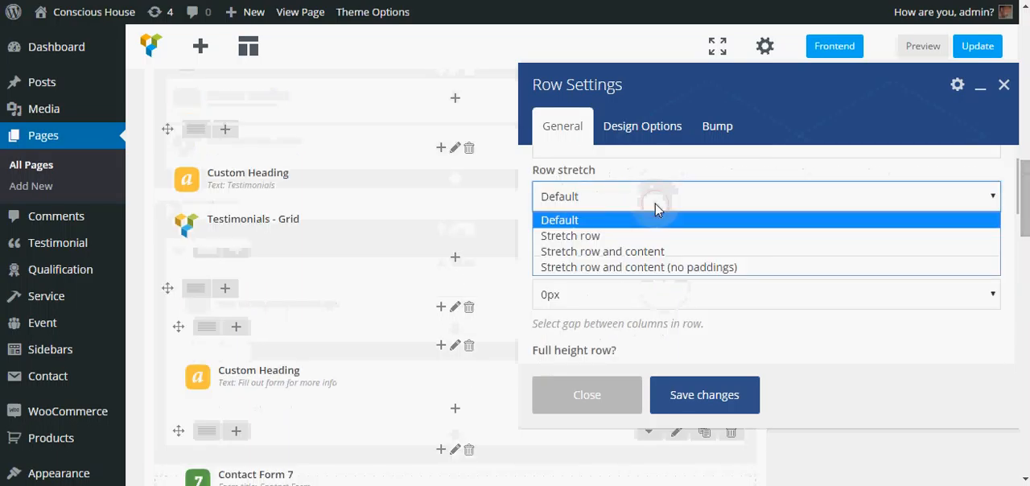
click(611, 237)
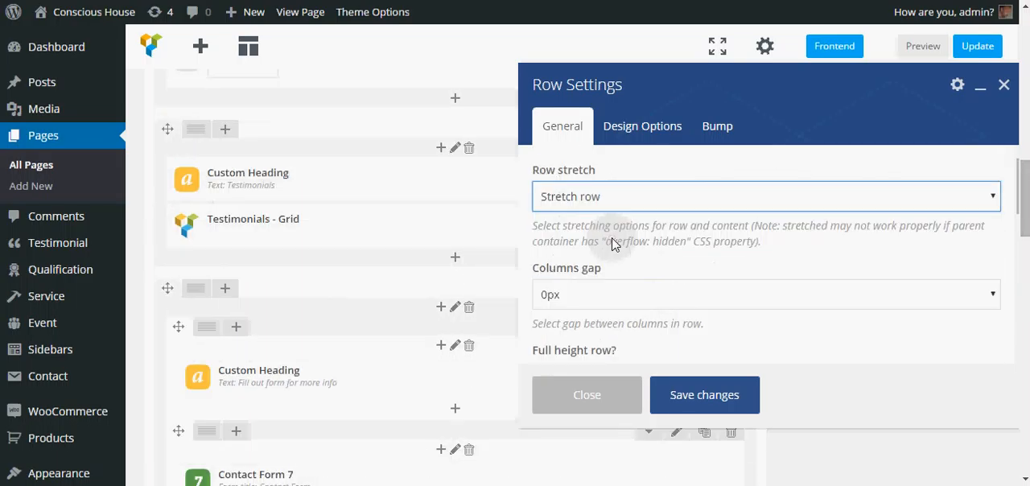
click(694, 396)
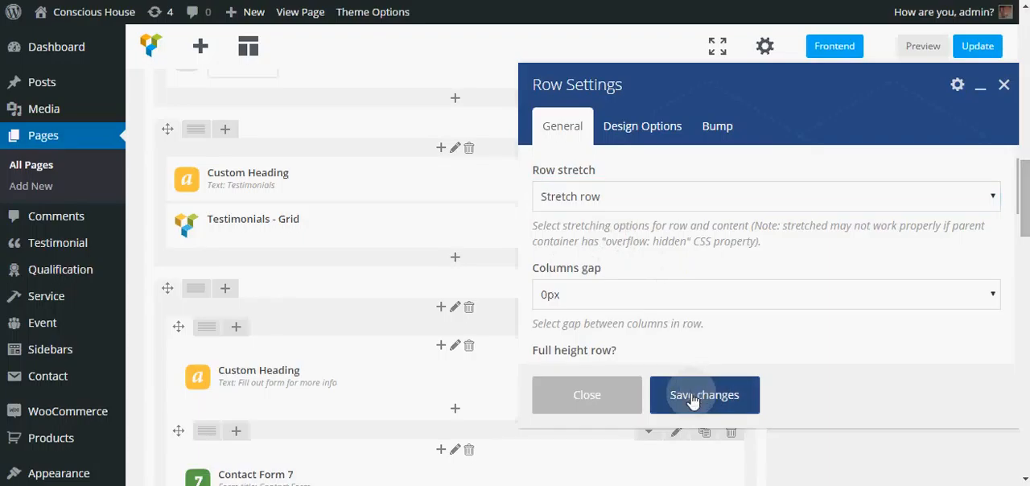
Step: Save the outer row's stretch setting, update the Home page, and check the contact section on the live page
click(693, 396)
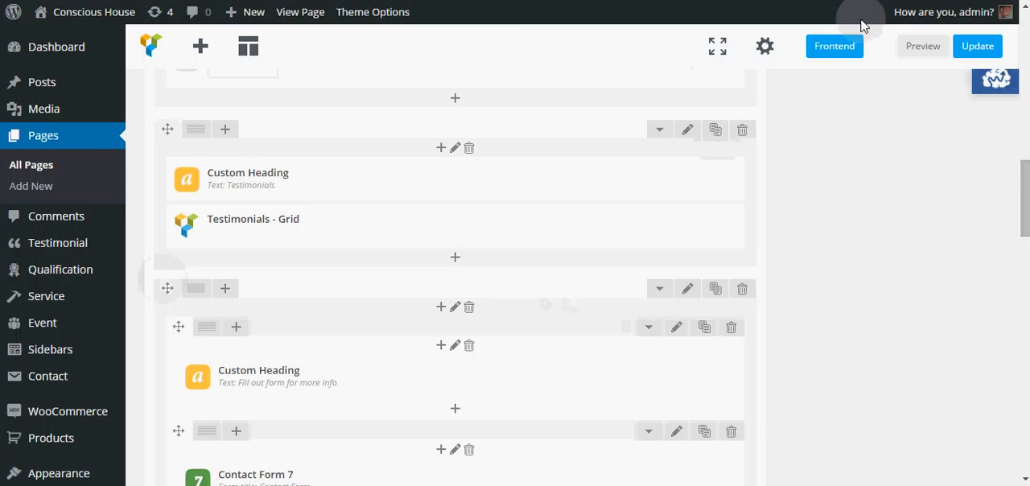
click(975, 50)
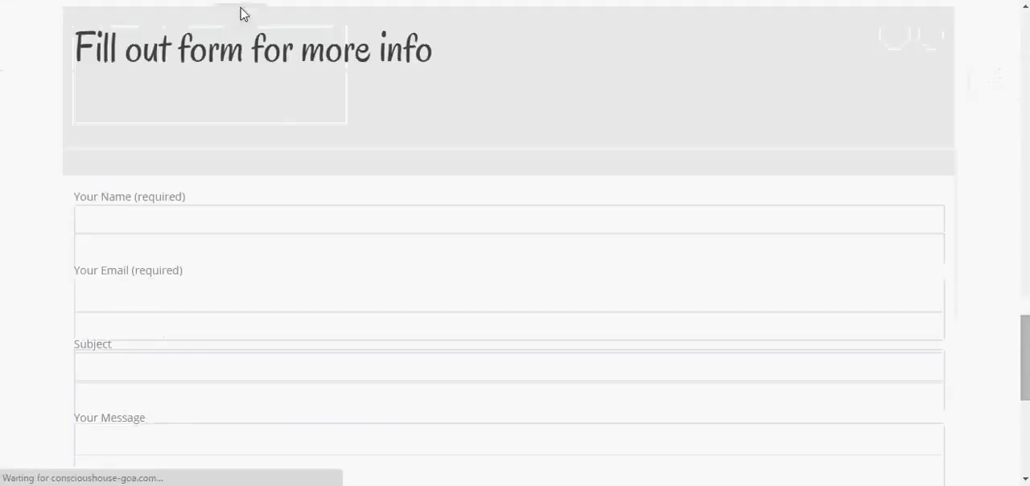
scroll(271, 175, up, 2)
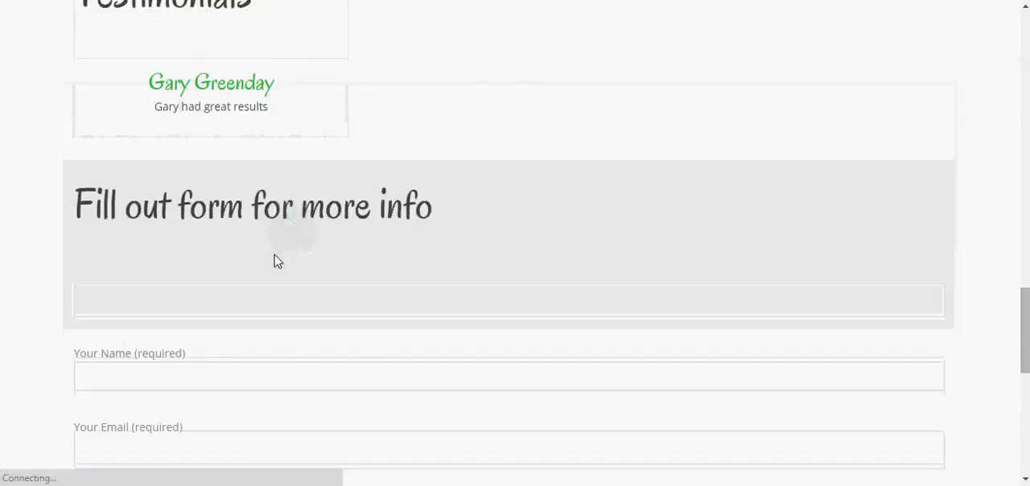
scroll(270, 265, down, 2)
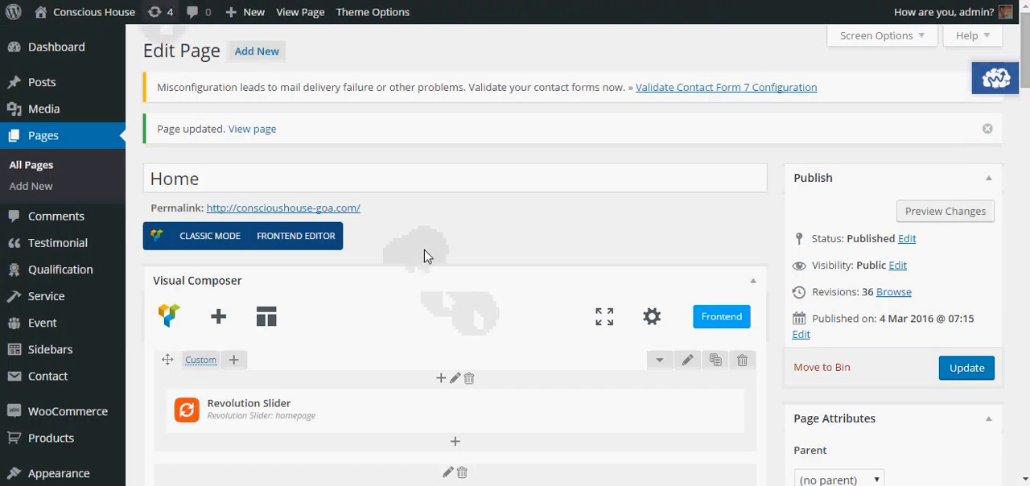
Step: Look for a stretch option in the general settings of the inner row around the contact heading, and close them without saving
scroll(382, 262, down, 4)
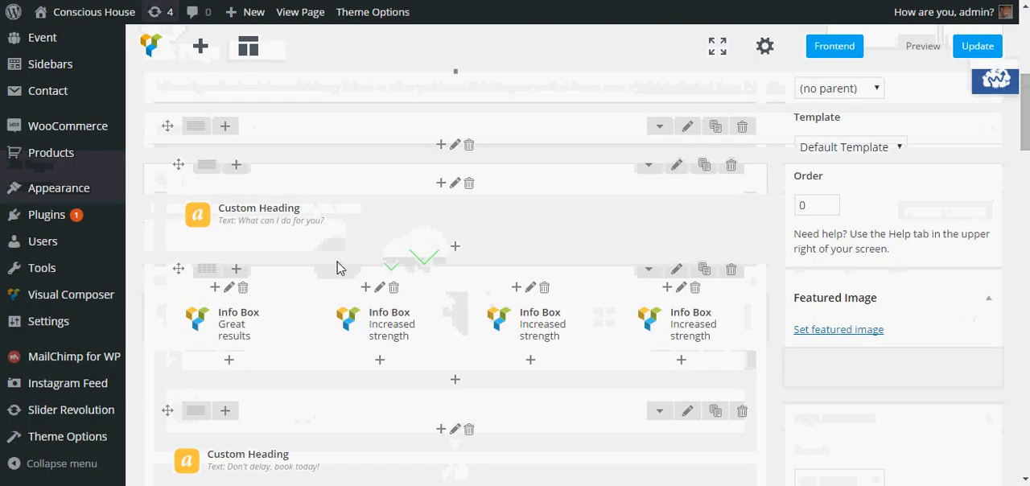
scroll(337, 268, down, 3)
scroll(338, 313, down, 5)
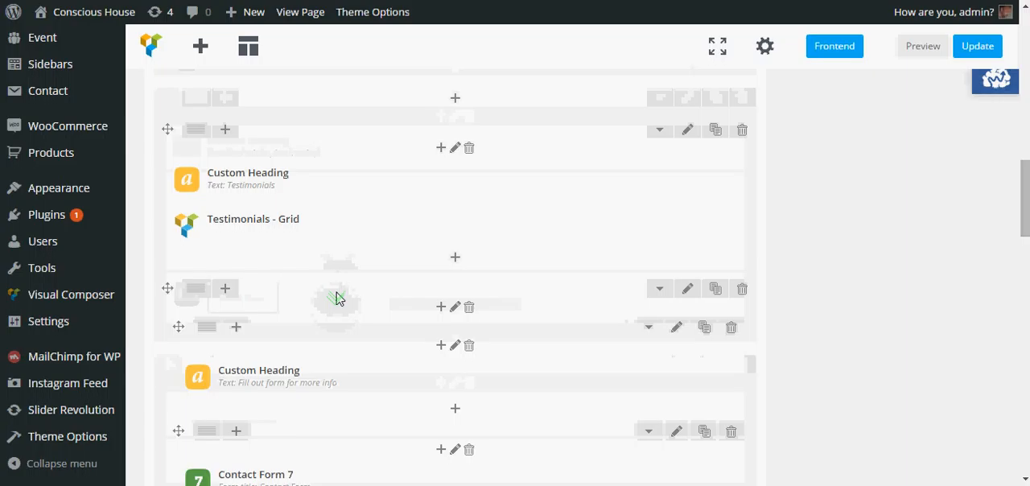
scroll(337, 298, down, 3)
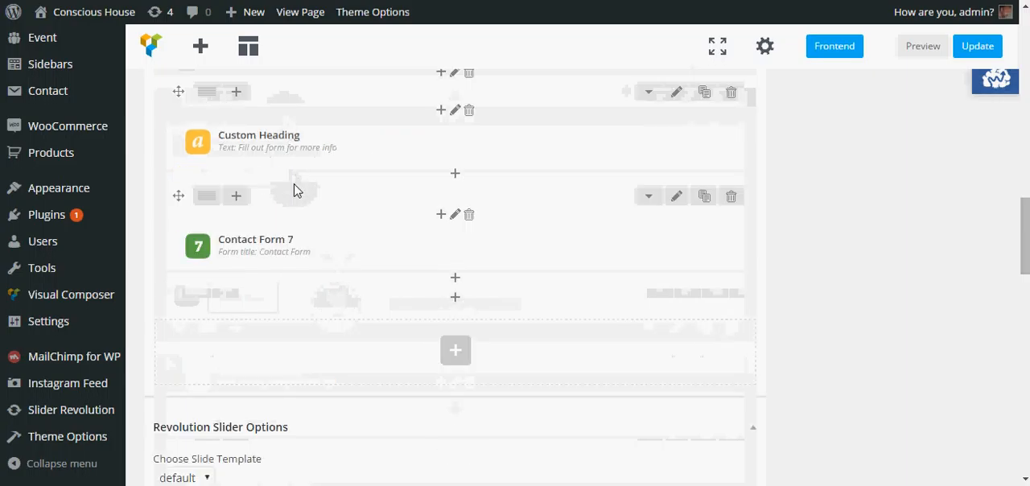
scroll(293, 190, up, 1)
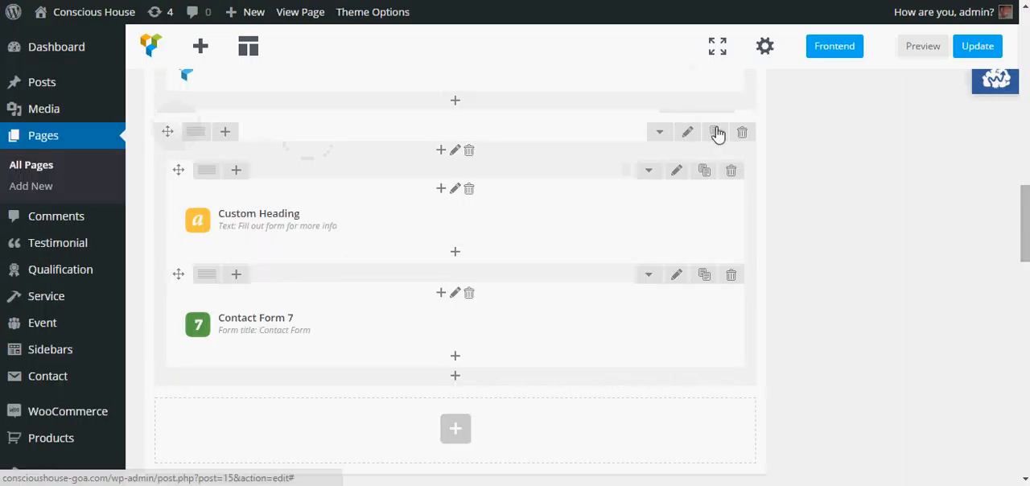
click(678, 172)
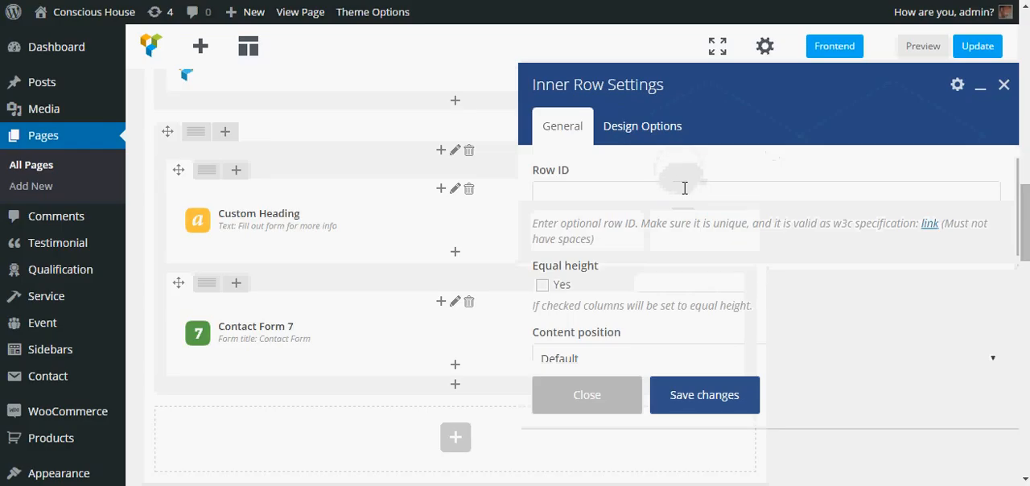
scroll(685, 187, down, 3)
scroll(684, 194, down, 2)
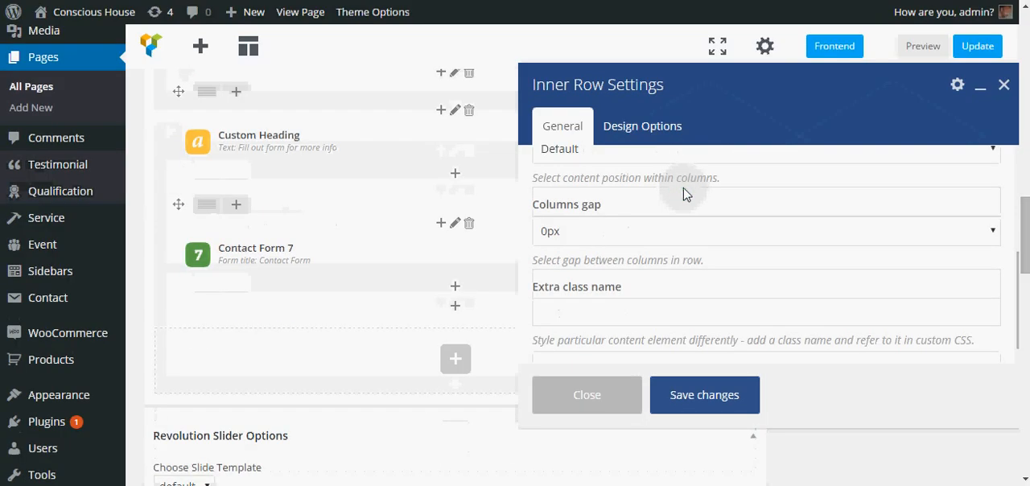
scroll(685, 193, down, 2)
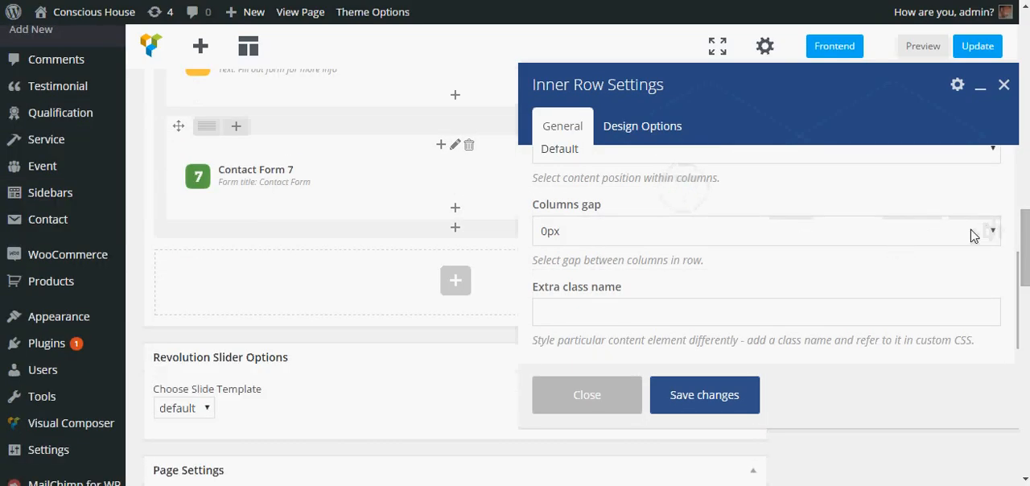
scroll(971, 235, down, 2)
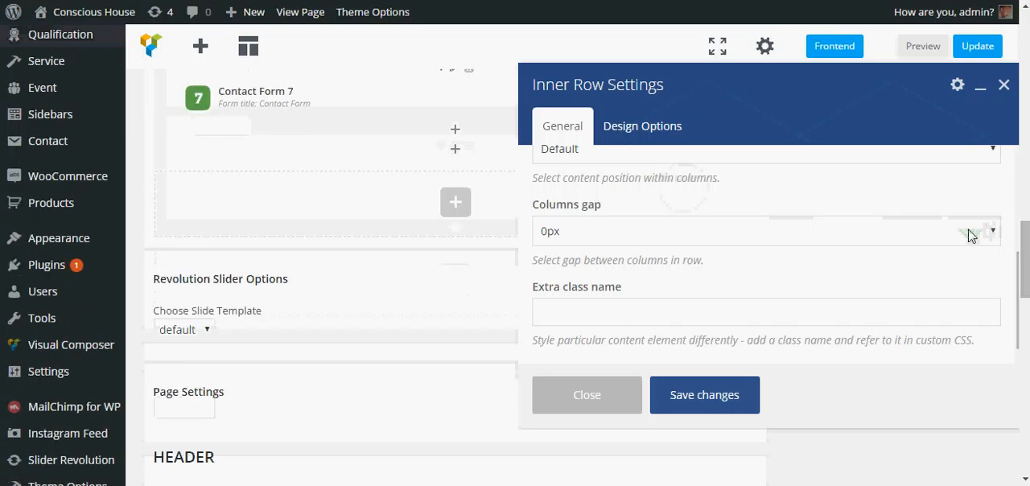
scroll(970, 235, down, 4)
scroll(904, 234, up, 4)
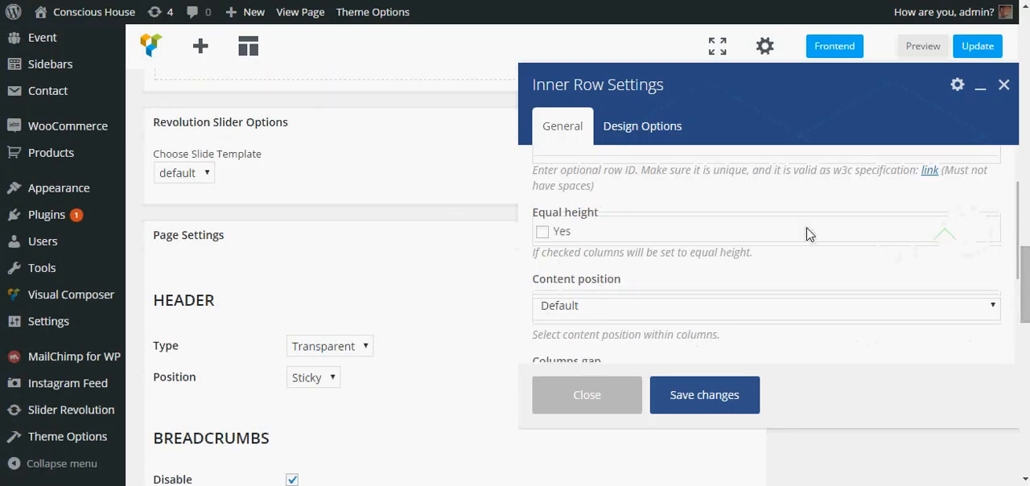
scroll(808, 233, up, 4)
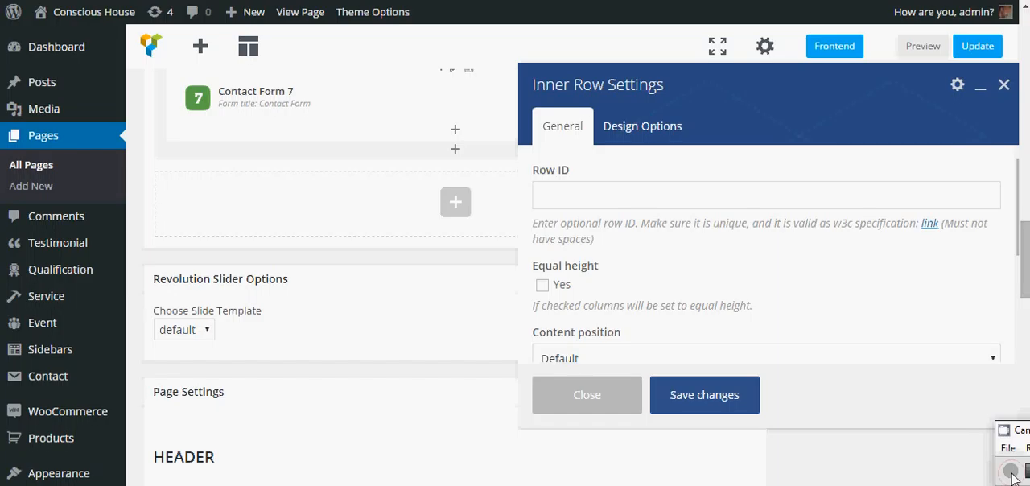
click(1004, 85)
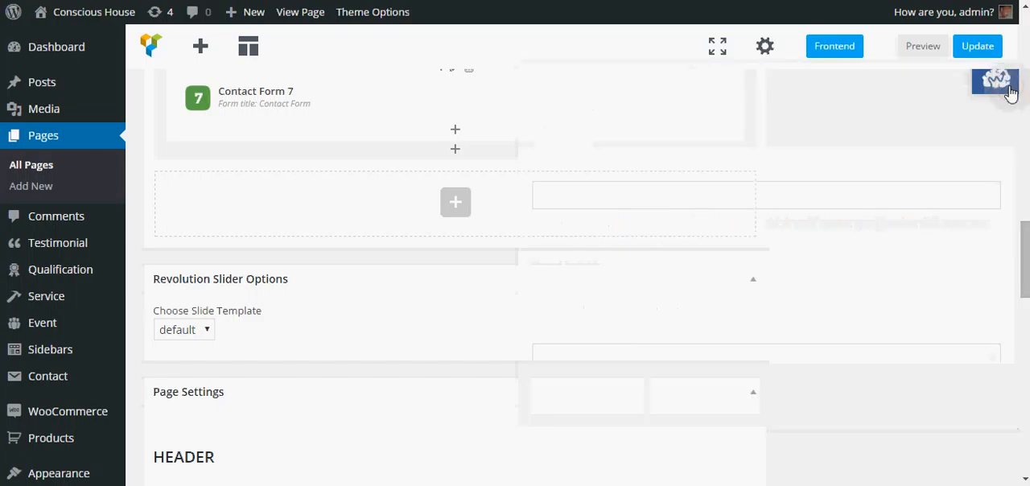
Step: Move the "Fill out form for more info" heading directly into the outer row and delete the emptied inner row
scroll(276, 364, up, 3)
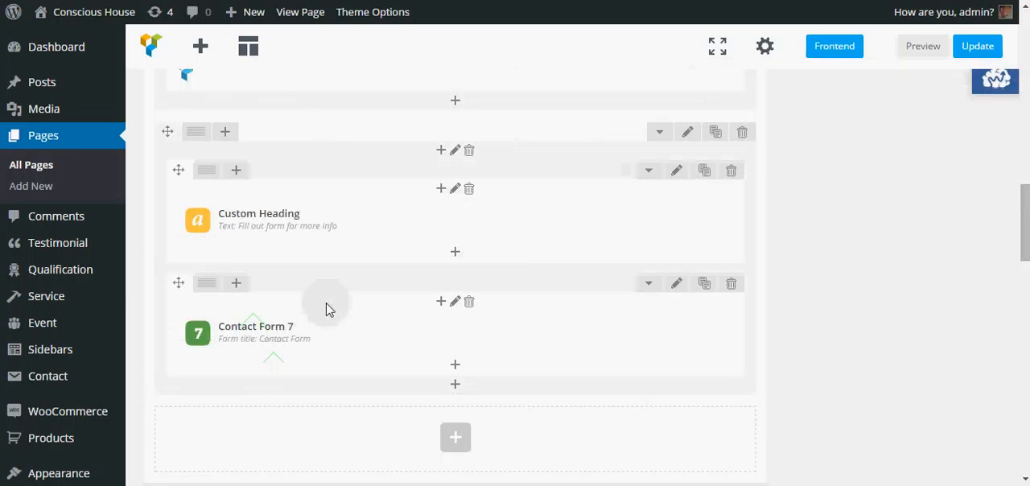
mouse_move(321, 335)
mouse_move(309, 237)
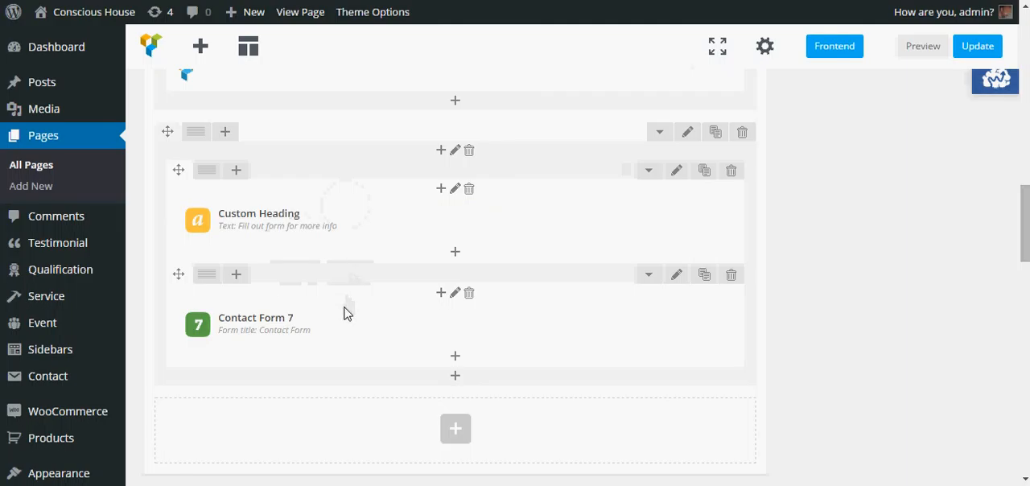
mouse_move(340, 231)
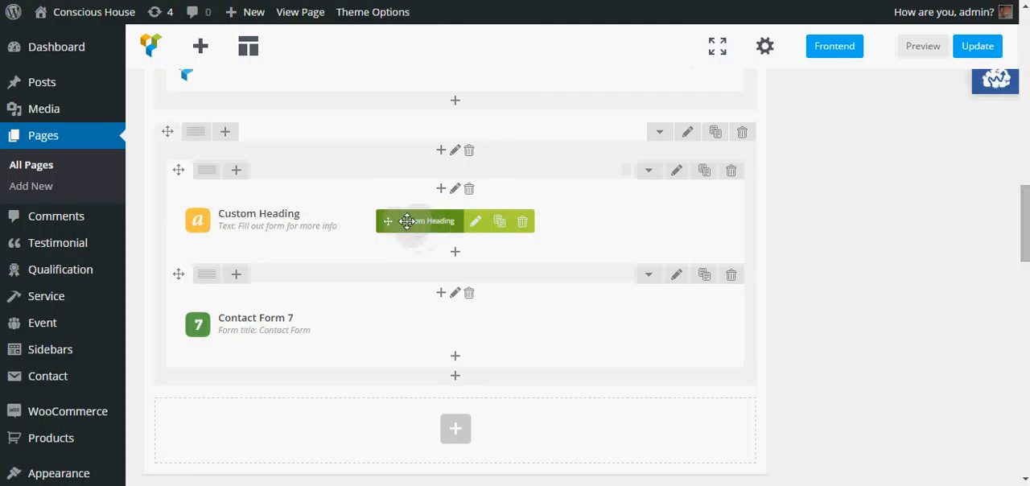
drag(388, 210, 239, 176)
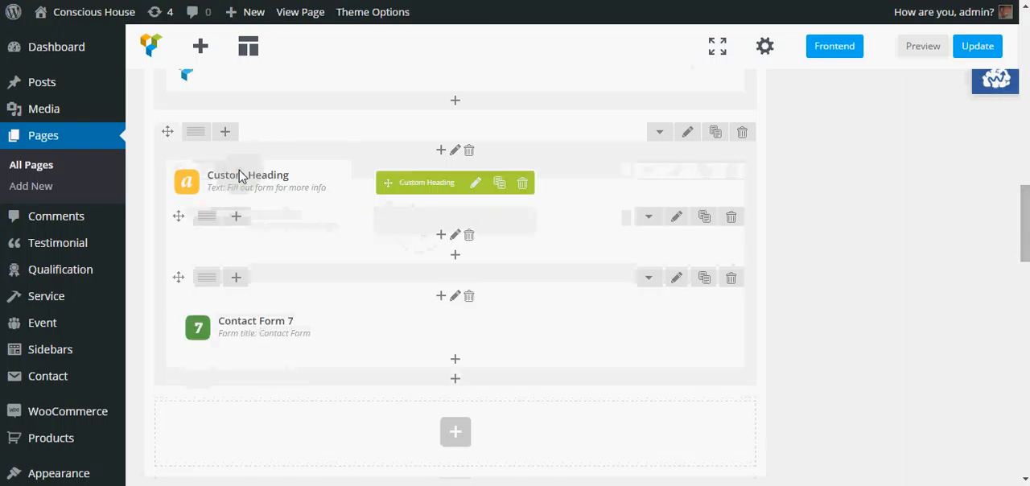
click(731, 218)
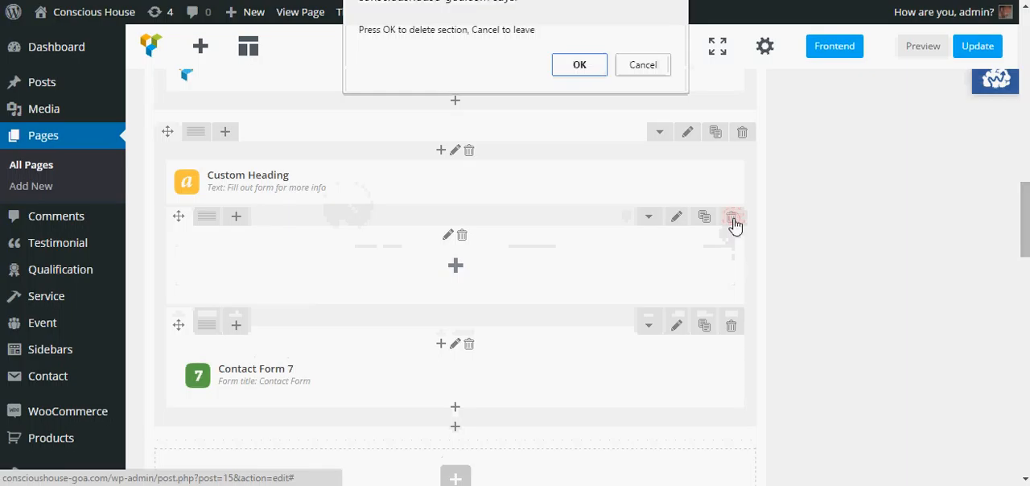
click(588, 67)
Step: Try to move the Contact Form 7 element and its inner row out of the heading's outer row
mouse_move(243, 277)
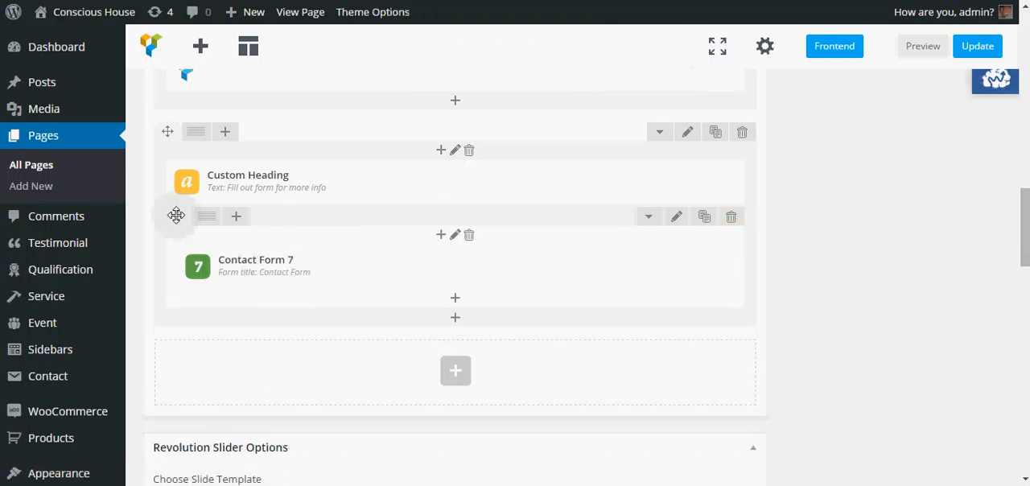
drag(180, 259, 191, 345)
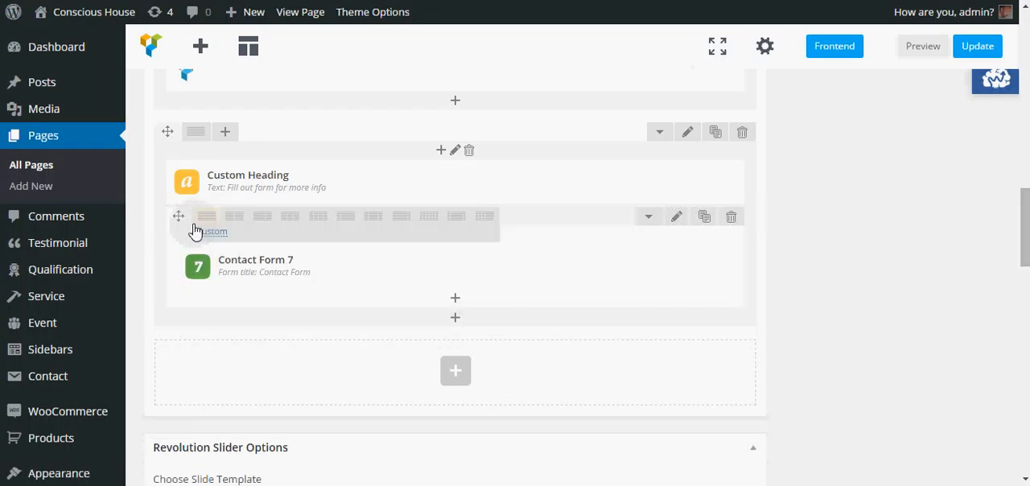
mouse_move(185, 215)
mouse_down()
mouse_move(190, 319)
mouse_move(215, 138)
mouse_move(194, 183)
mouse_up()
scroll(215, 137, down, 3)
scroll(191, 182, up, 3)
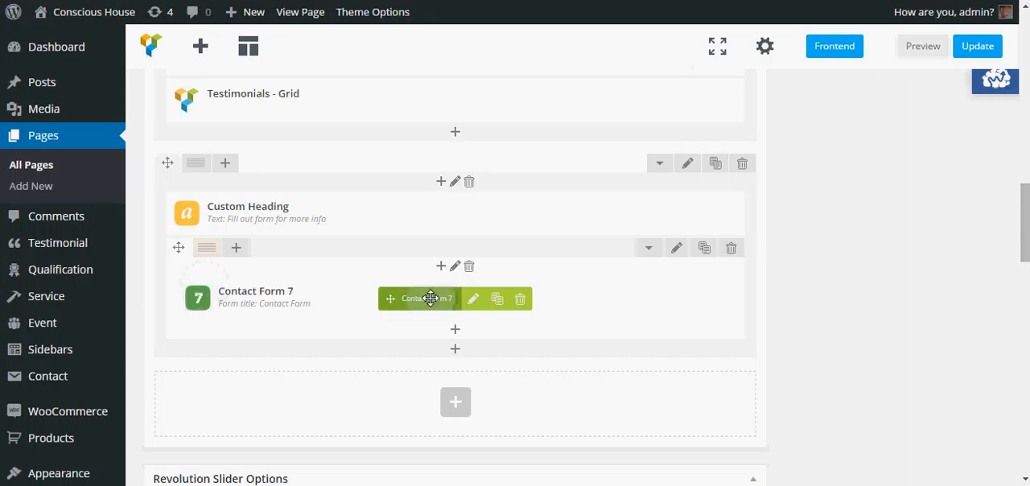
drag(431, 298, 355, 354)
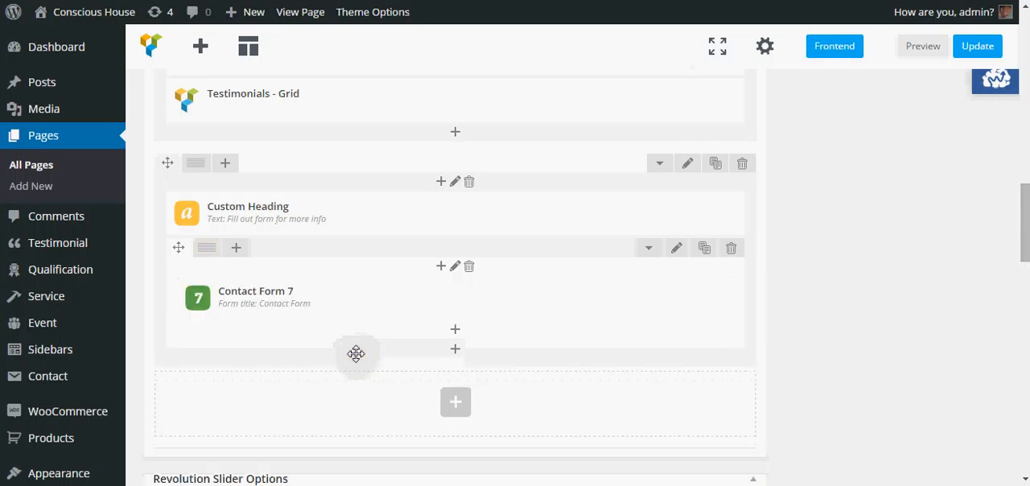
Step: Move the Contact Form 7 element into a new row added below the heading's row, and delete the emptied inner row
click(457, 402)
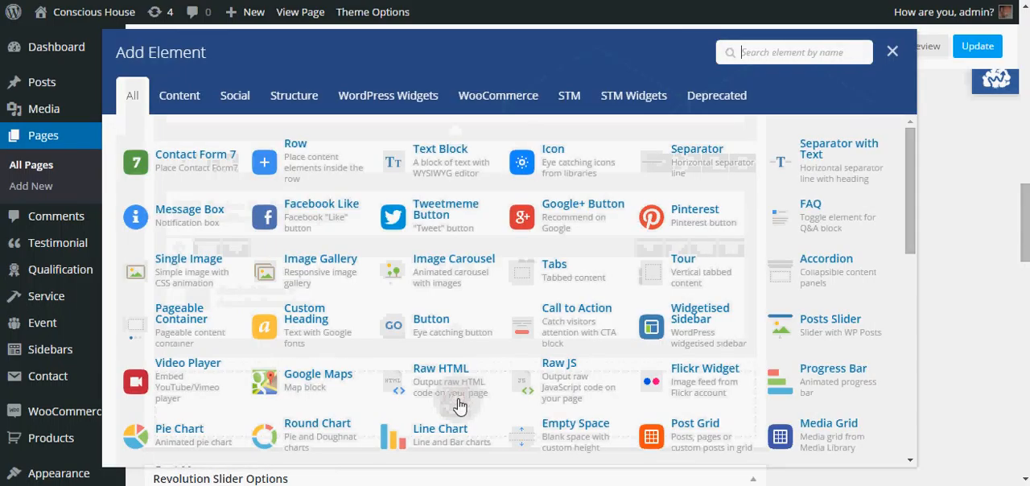
click(312, 157)
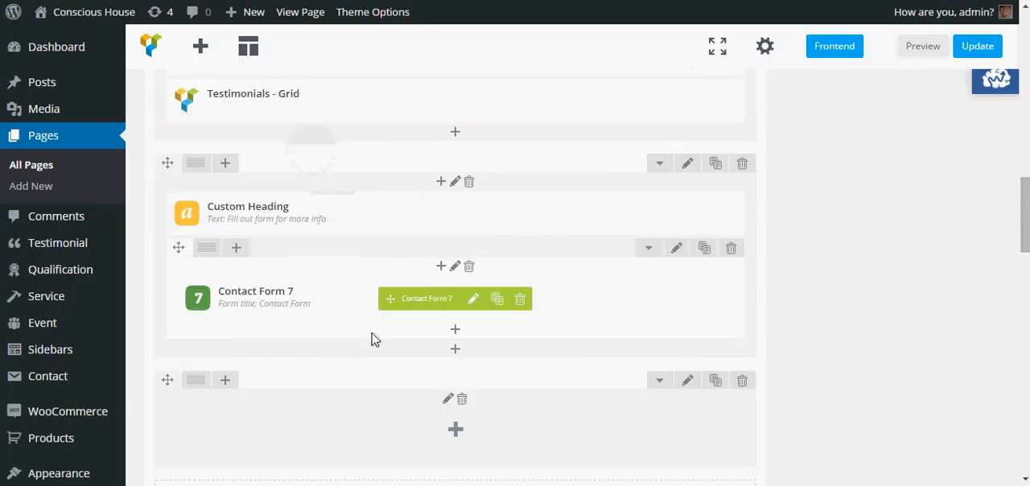
drag(390, 298, 368, 426)
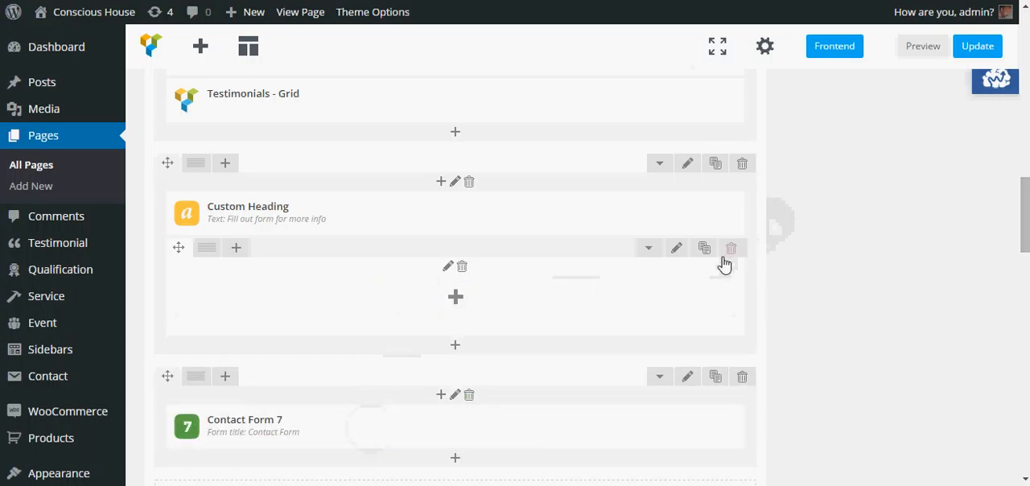
click(576, 86)
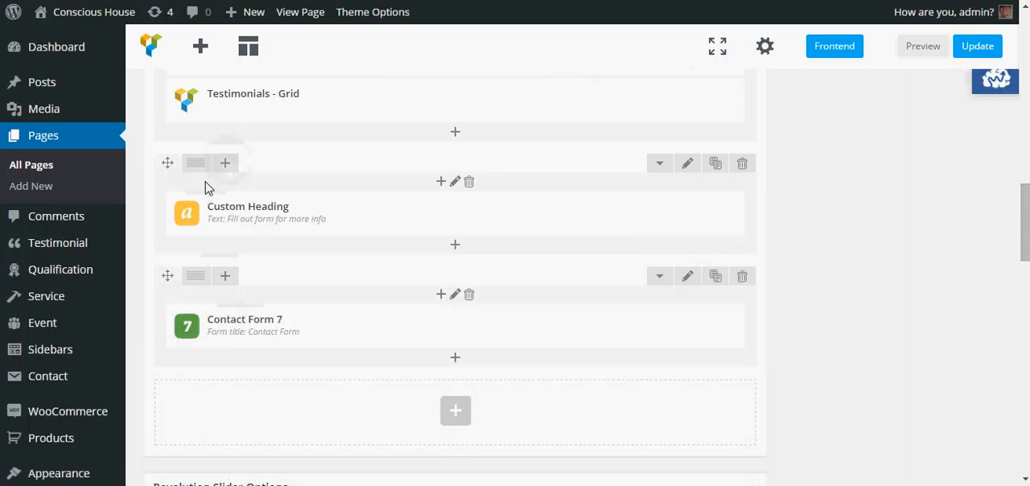
Step: Set the top and bottom padding of the "Fill out form for more info" heading's row to 20px and save the row settings
click(692, 166)
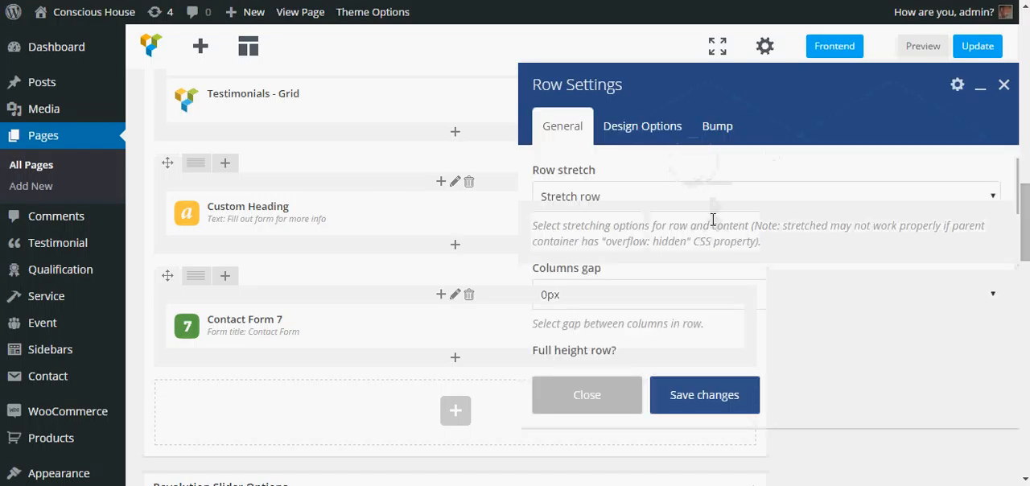
scroll(712, 222, down, 3)
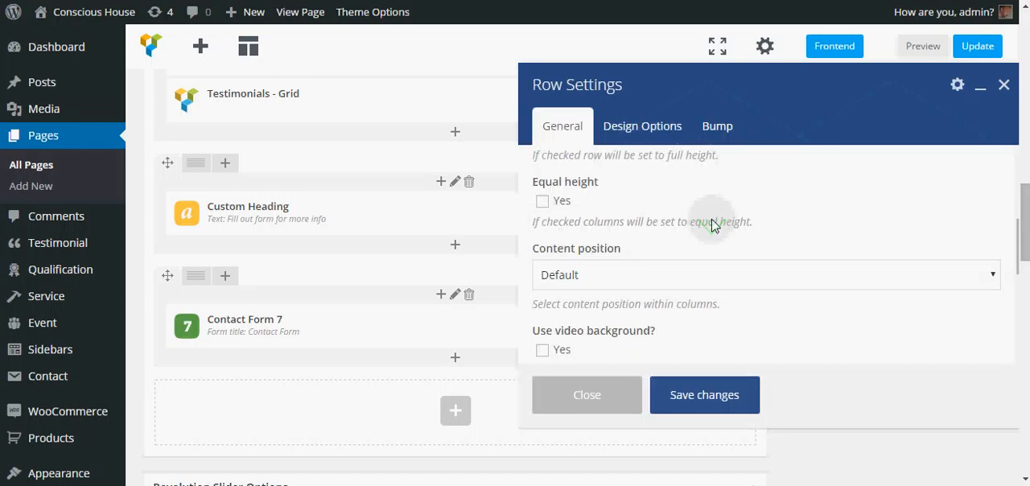
scroll(712, 224, down, 5)
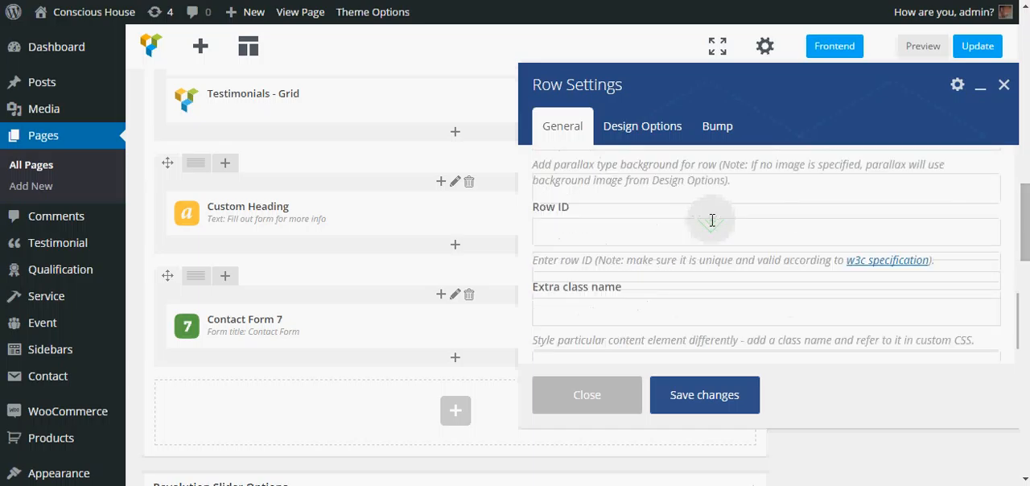
scroll(712, 221, up, 7)
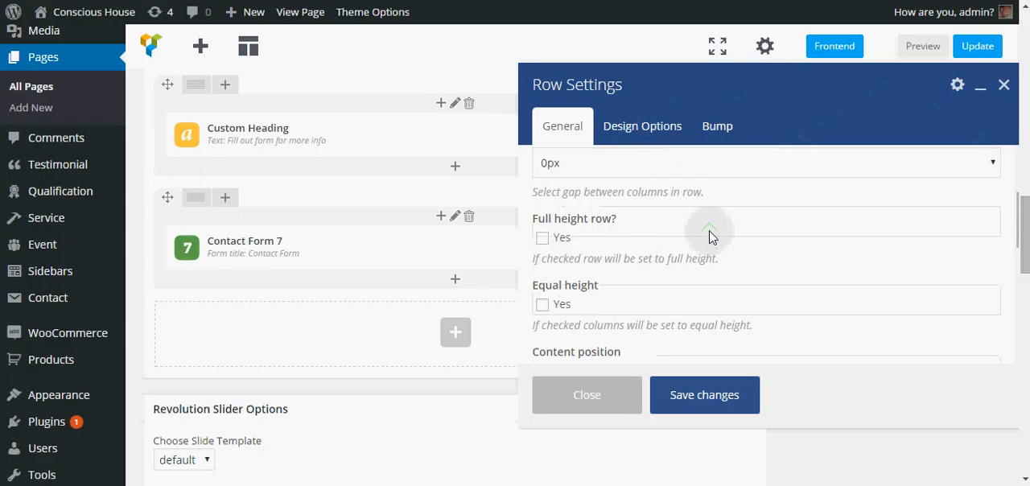
scroll(710, 236, up, 3)
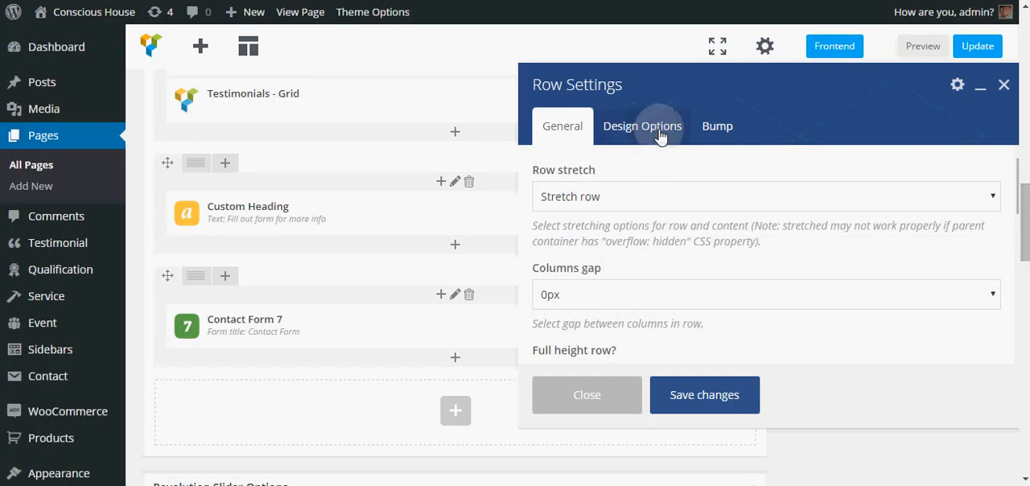
click(660, 130)
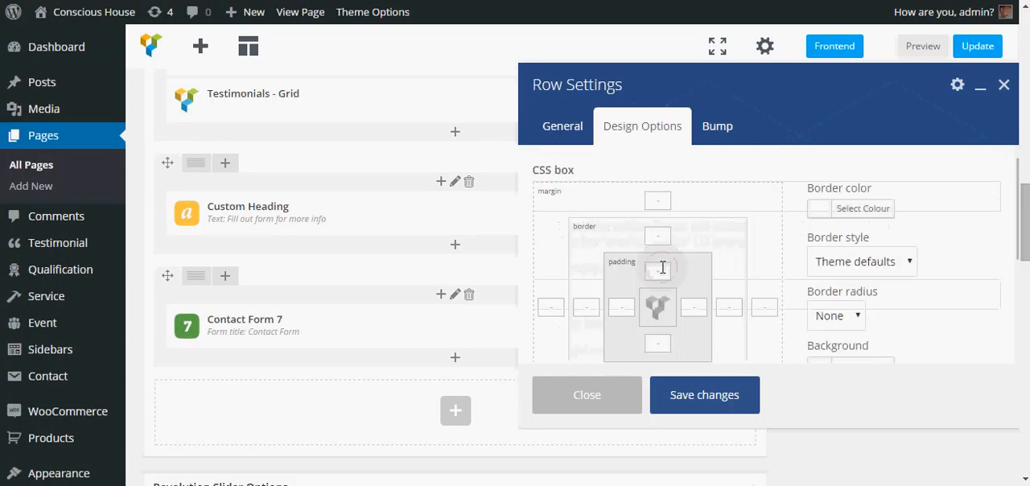
click(662, 268)
text(20)
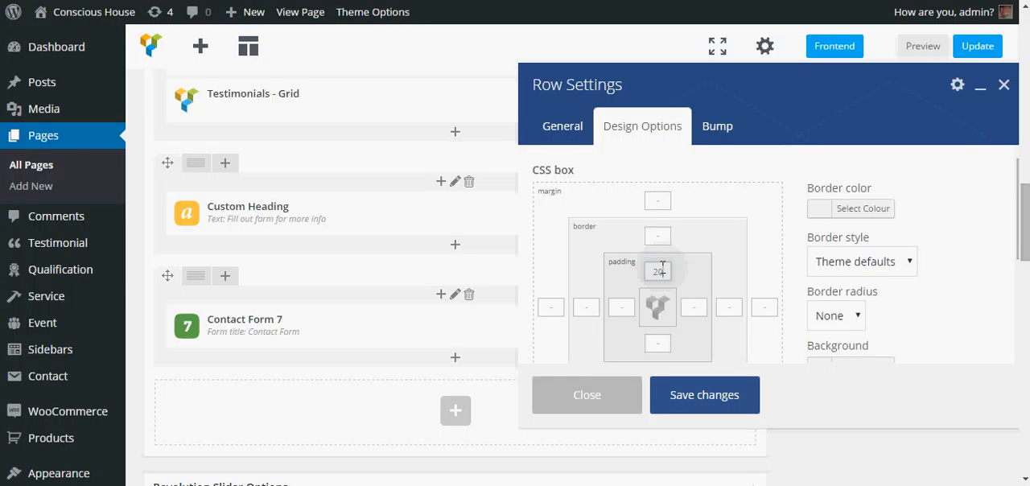
text(px)
click(658, 344)
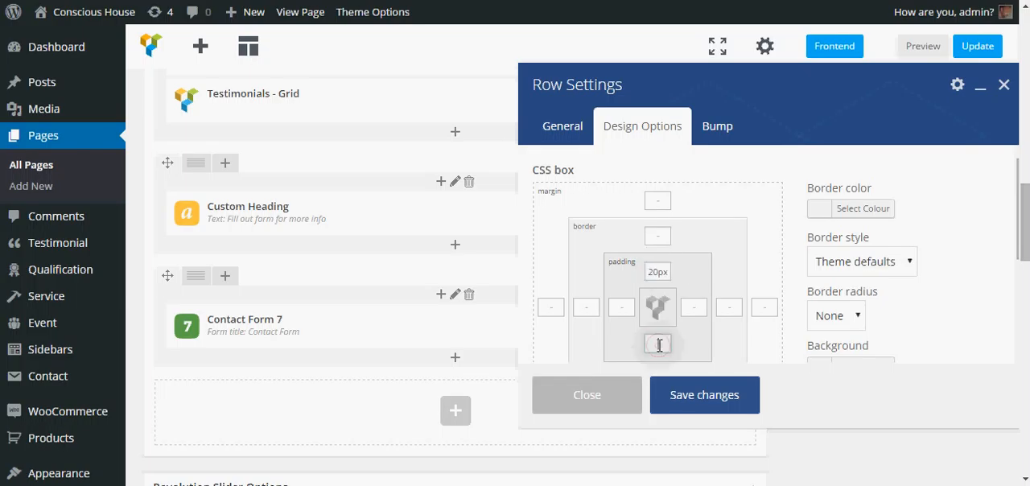
text(20px)
click(716, 402)
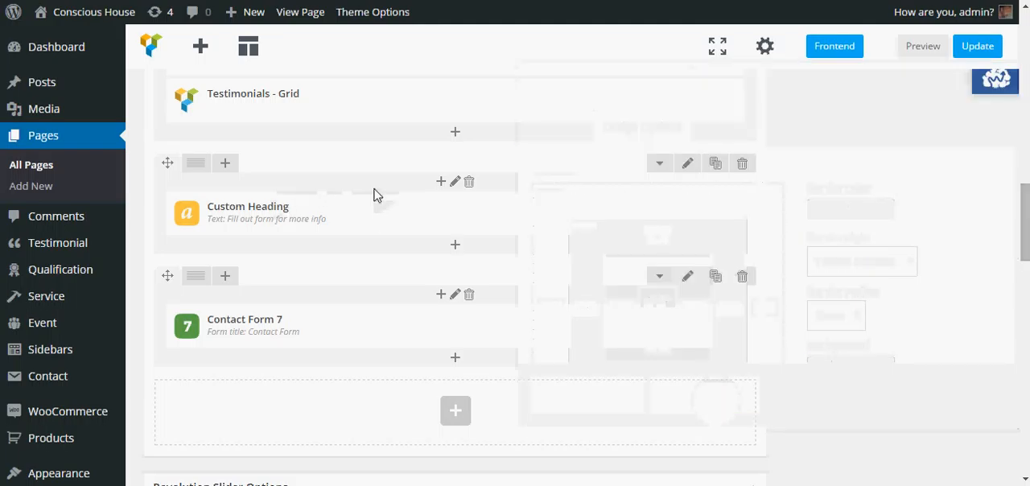
Step: Set the bottom padding of the contact heading's row to 125px and save the row settings
mouse_move(461, 214)
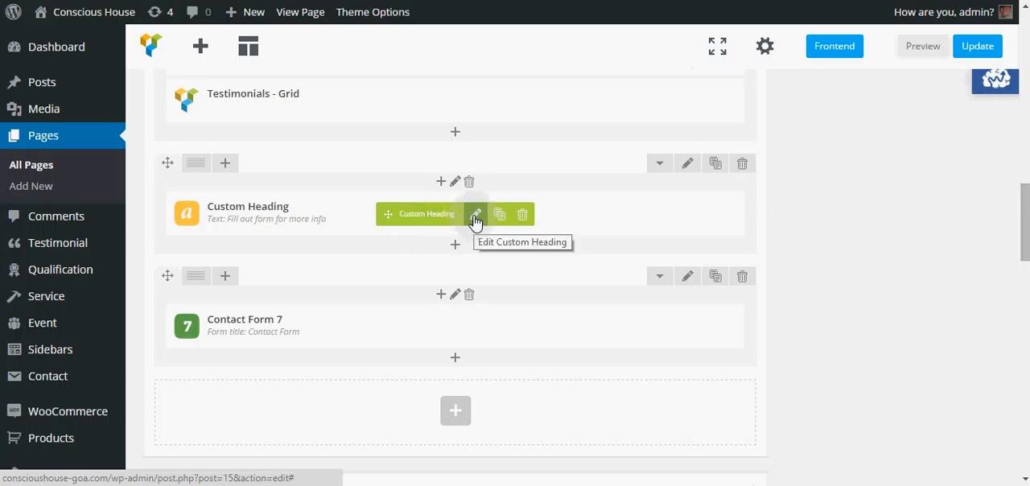
click(688, 166)
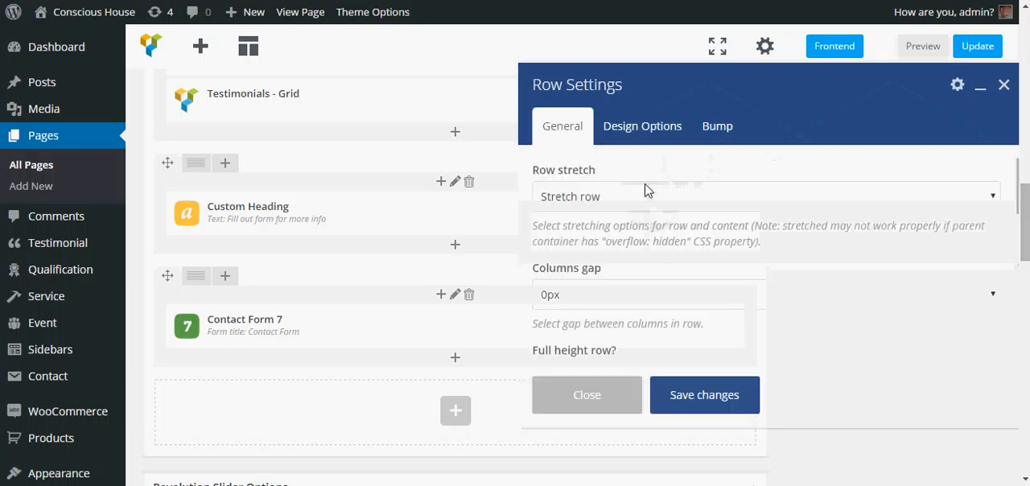
click(642, 126)
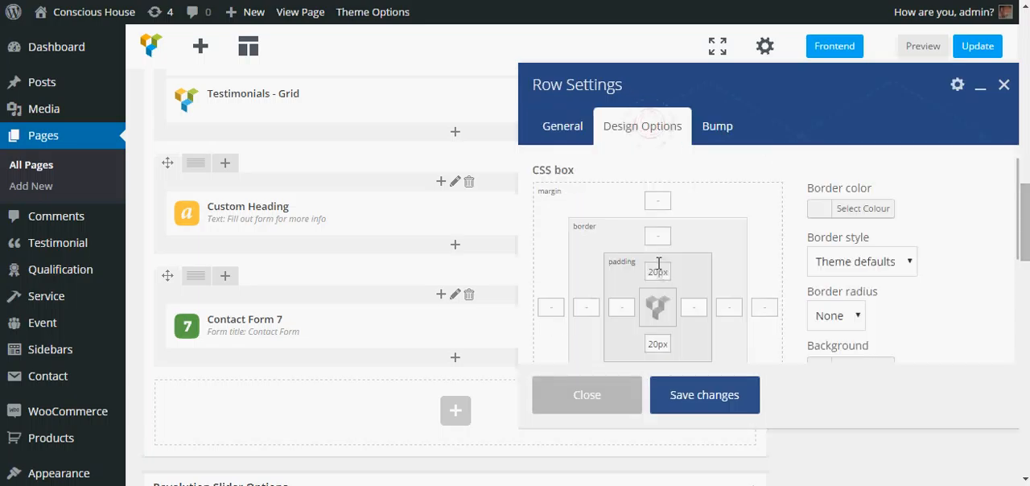
click(655, 344)
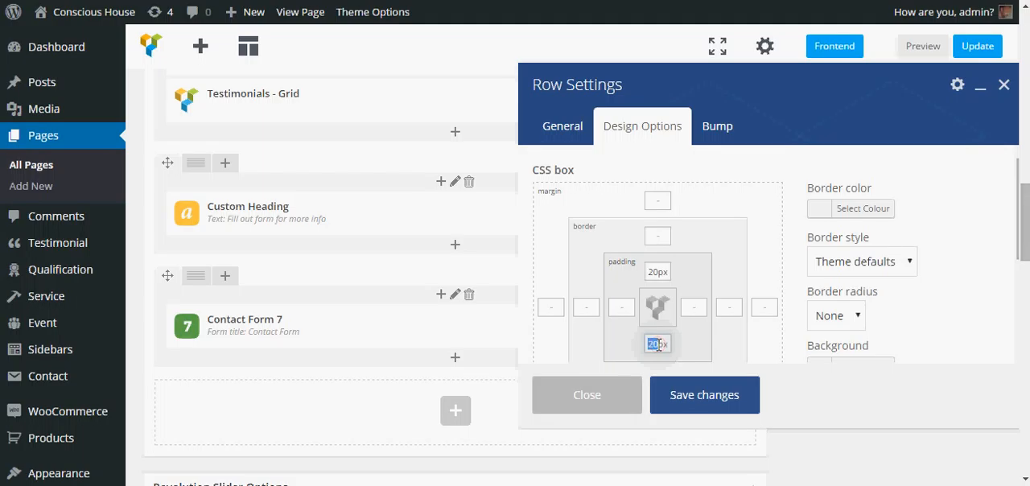
text(12)
click(690, 402)
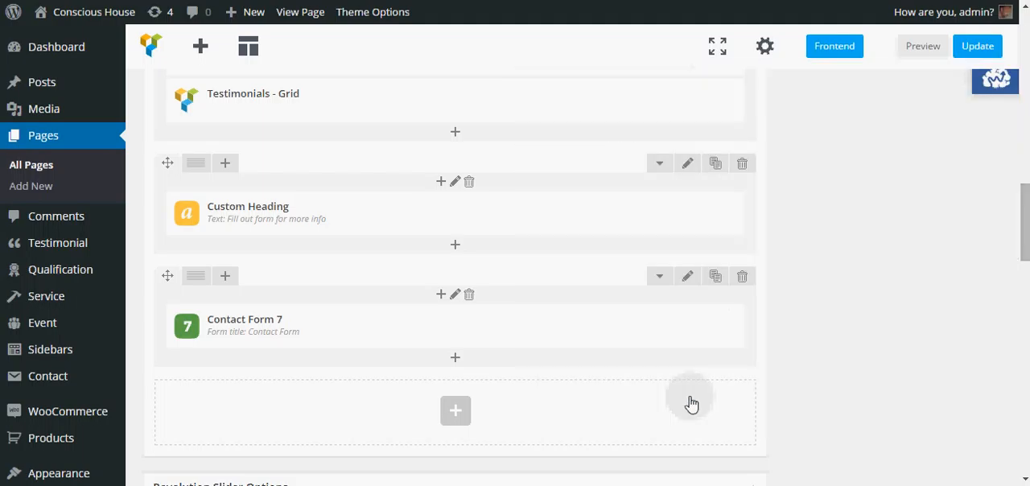
Step: Give the contact heading's row a light grey #f2f2f2 background colour and save the row settings
click(688, 165)
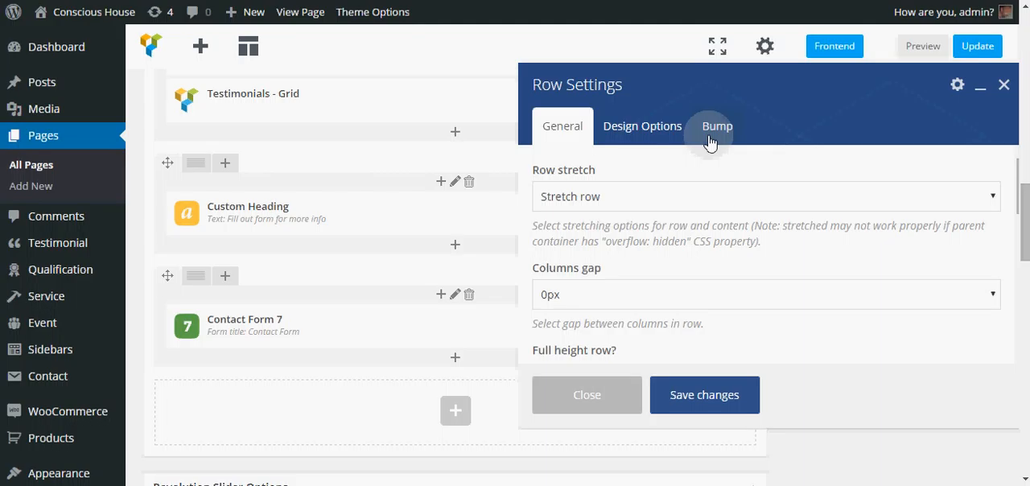
click(642, 126)
click(824, 288)
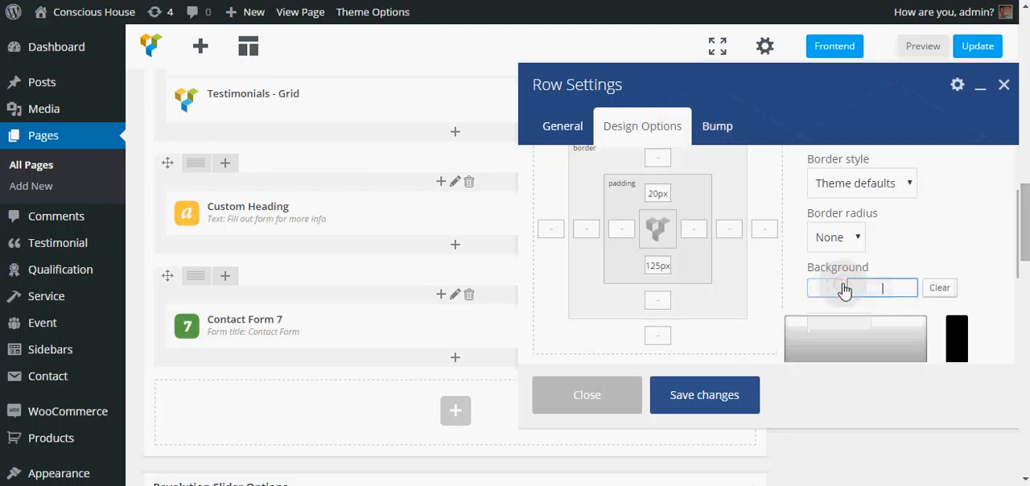
drag(802, 325, 805, 323)
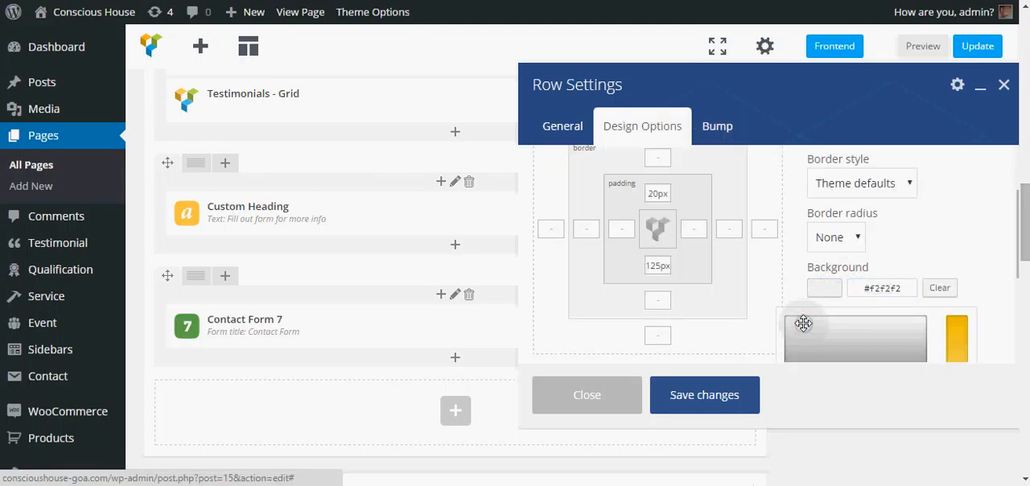
click(981, 277)
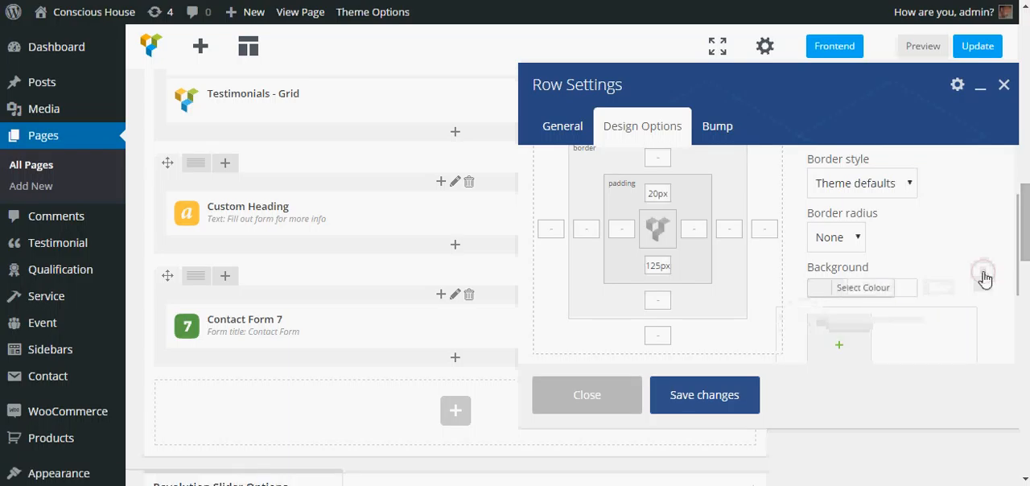
scroll(982, 276, down, 4)
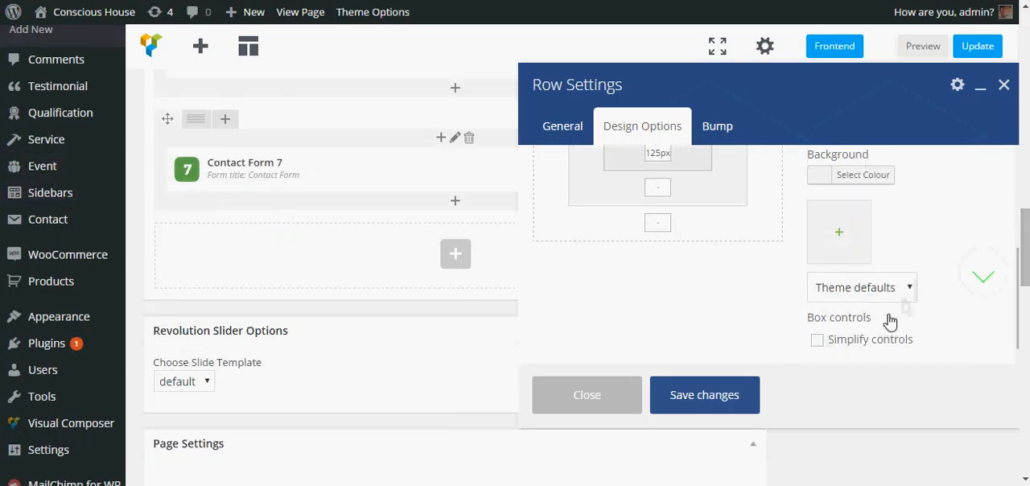
click(701, 402)
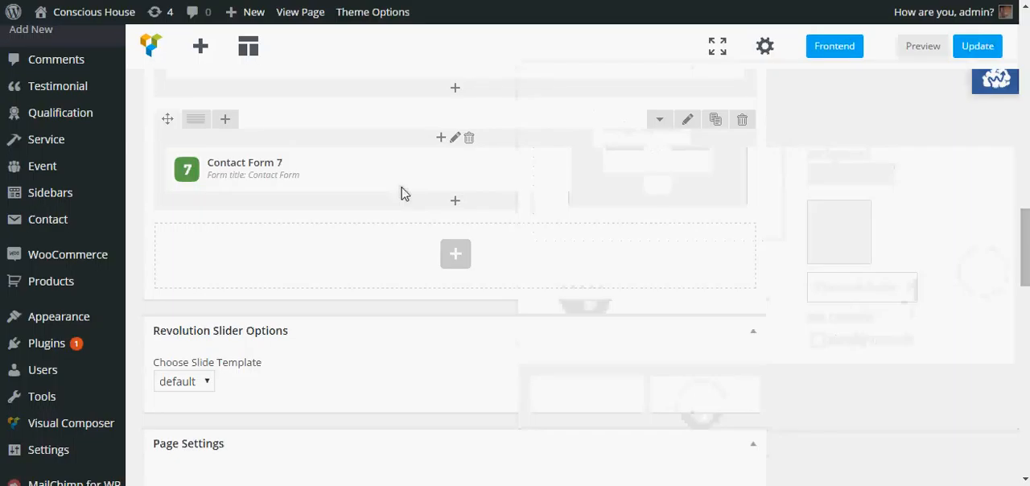
Step: Update the Home page and examine the contact heading's band and the form below it on the live site
click(978, 48)
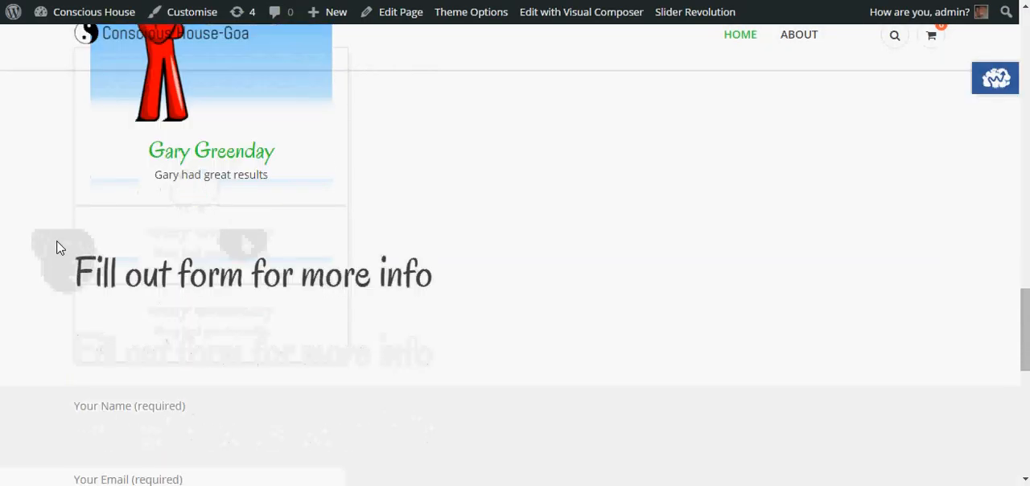
scroll(60, 248, down, 1)
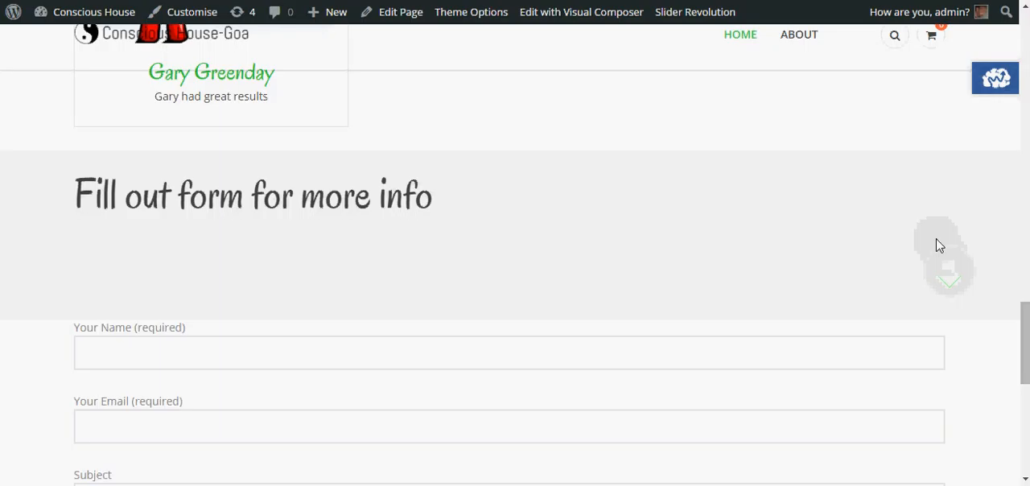
scroll(770, 256, down, 1)
scroll(748, 257, down, 1)
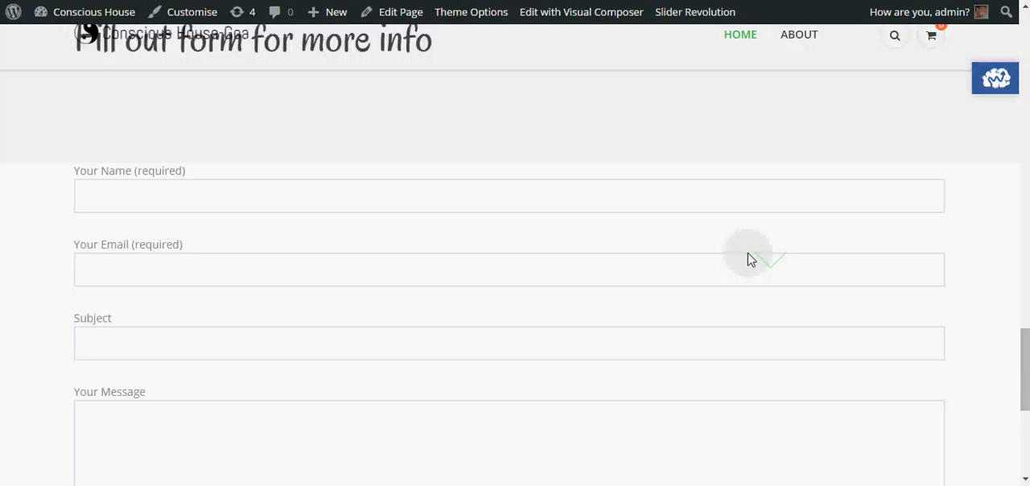
scroll(748, 257, up, 1)
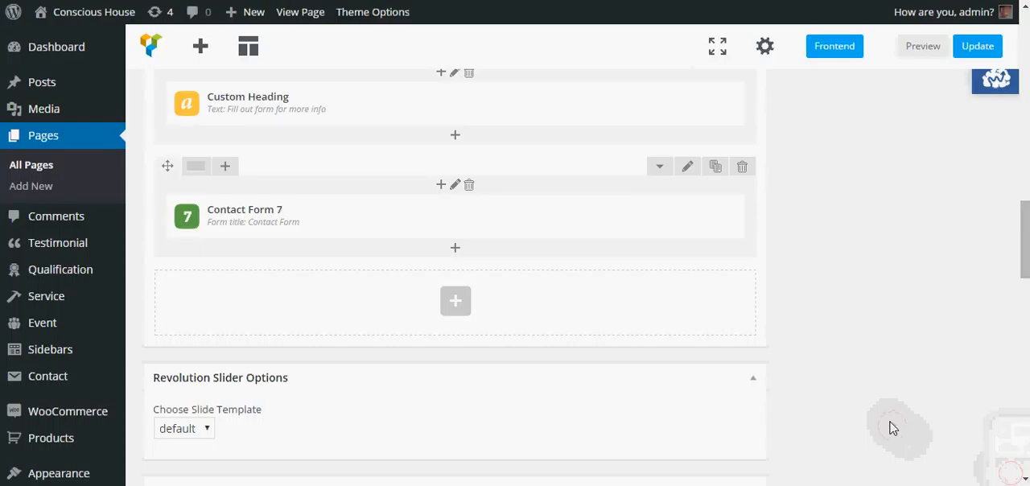
Step: Look for styling options in the Contact Form 7 element's settings and close them without saving
mouse_move(226, 210)
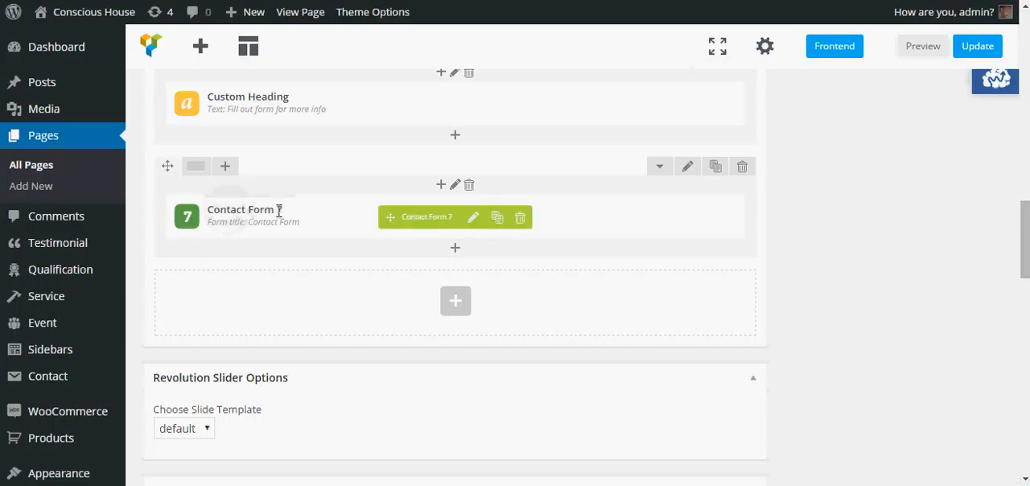
click(473, 218)
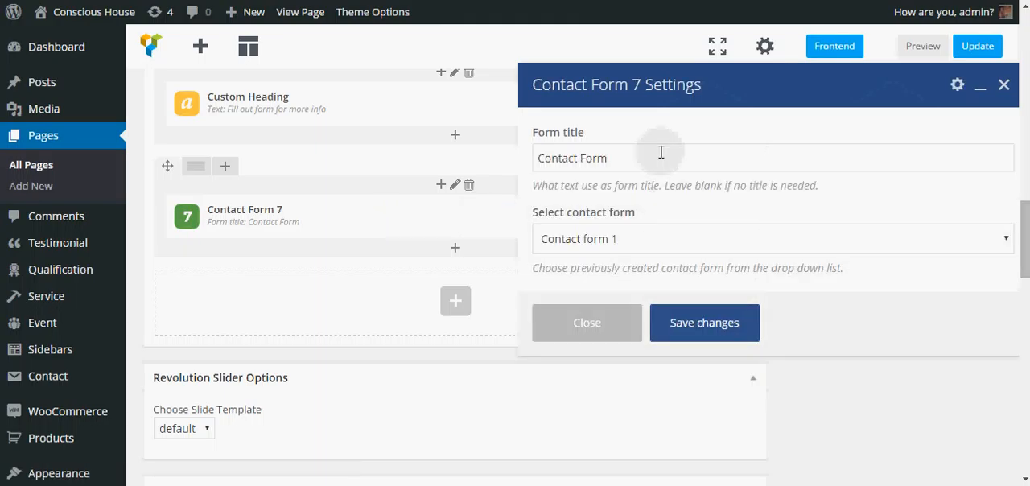
click(609, 318)
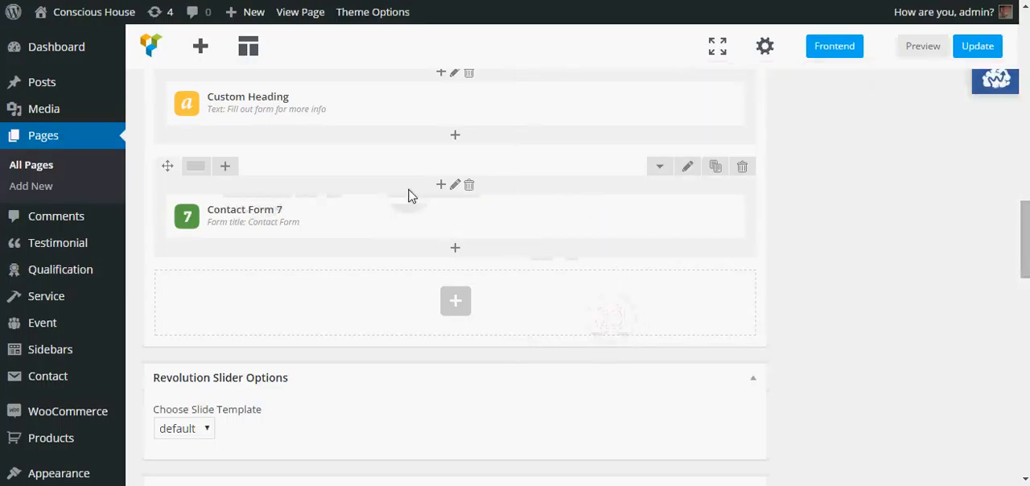
mouse_move(474, 221)
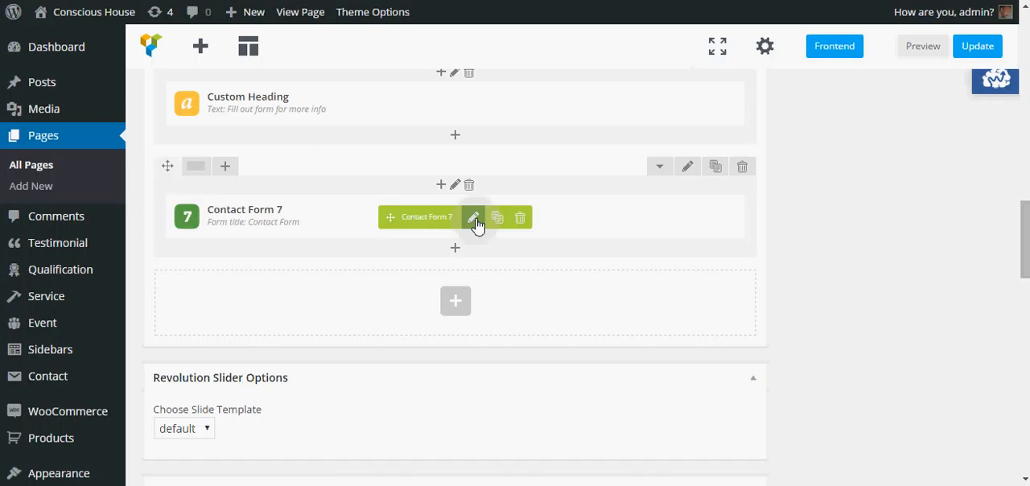
click(474, 221)
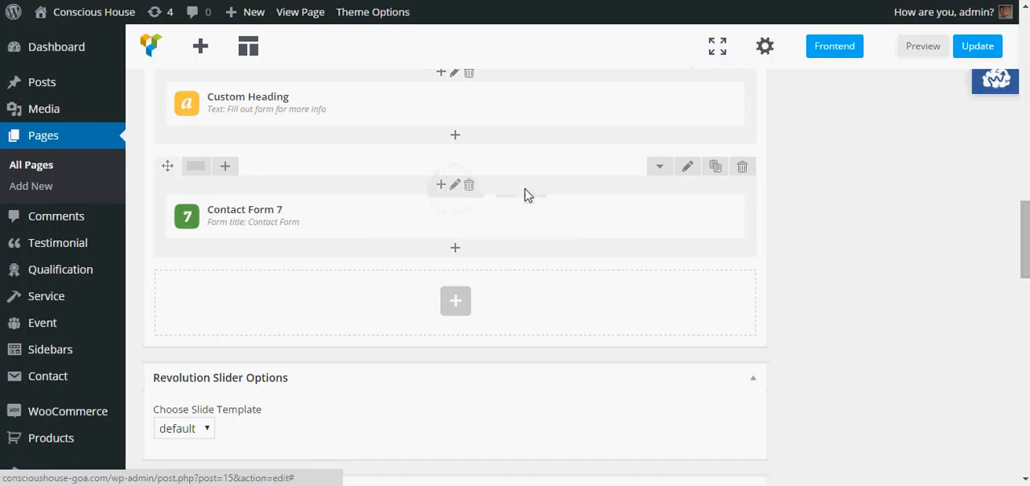
Step: Look through the general and design options of the row that holds the Contact Form 7 element
click(690, 172)
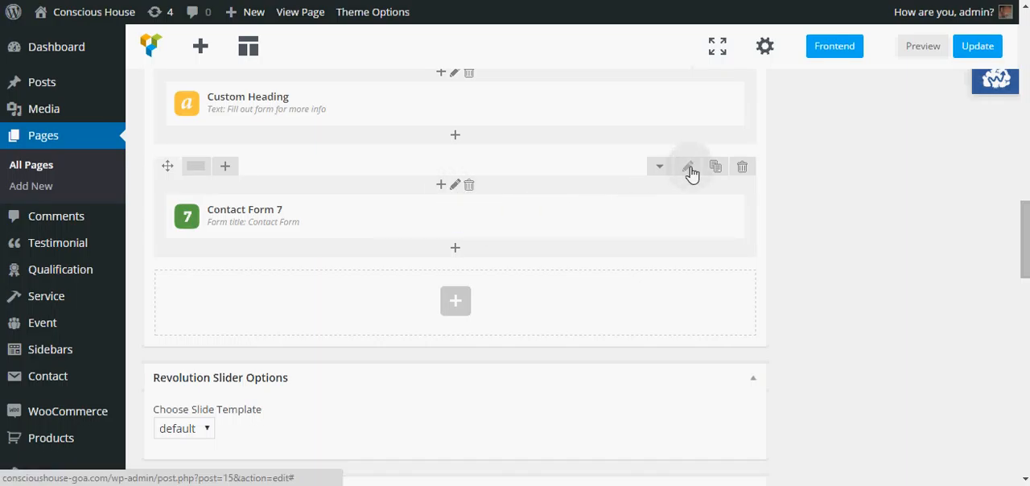
click(690, 172)
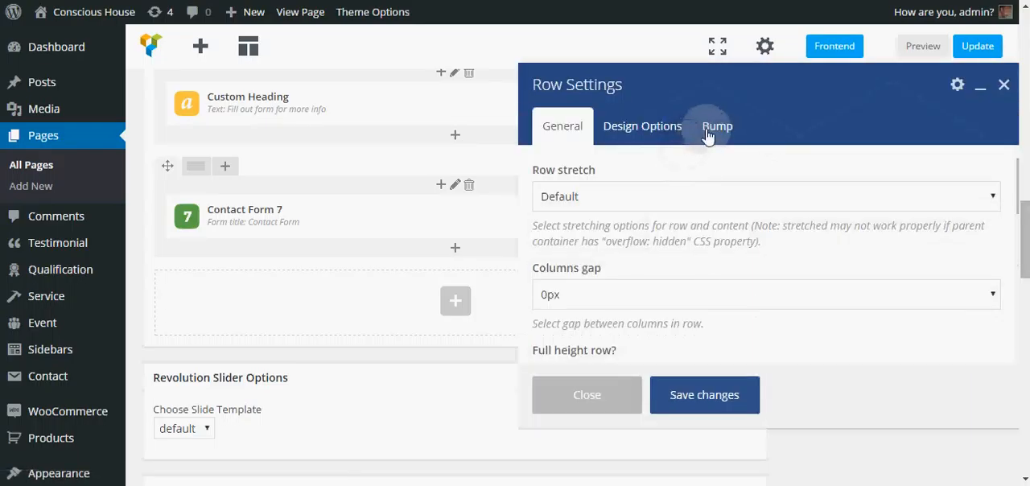
click(664, 134)
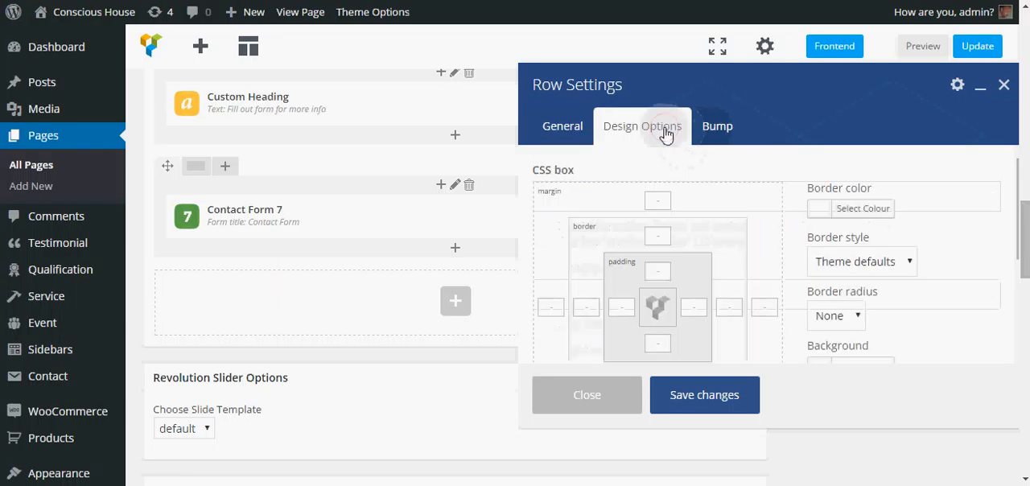
click(561, 130)
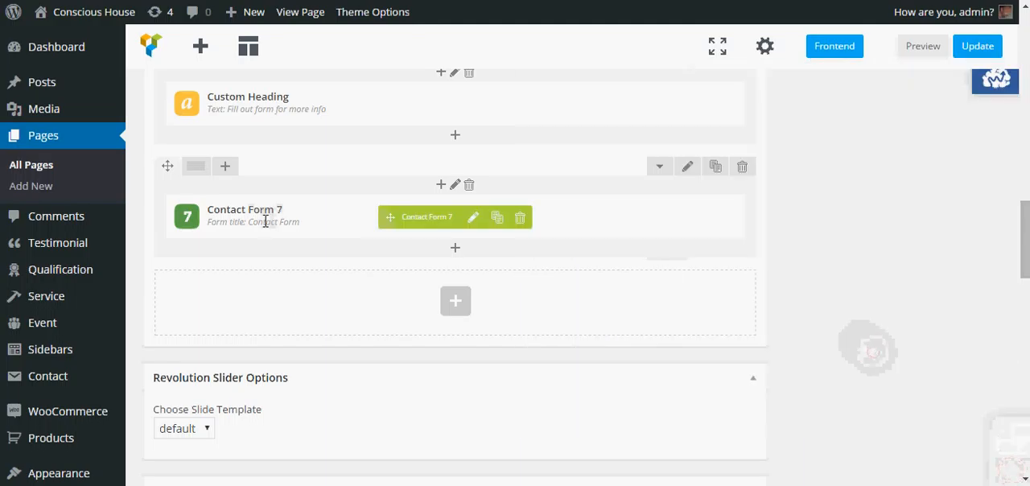
Step: Delete the Contact Form 7 element from the row below the contact heading
click(520, 217)
click(579, 89)
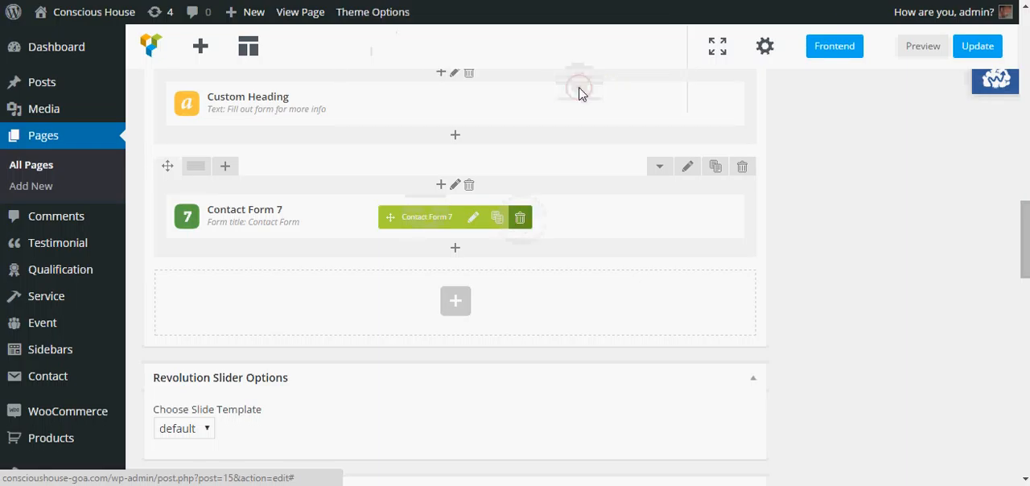
scroll(319, 248, up, 1)
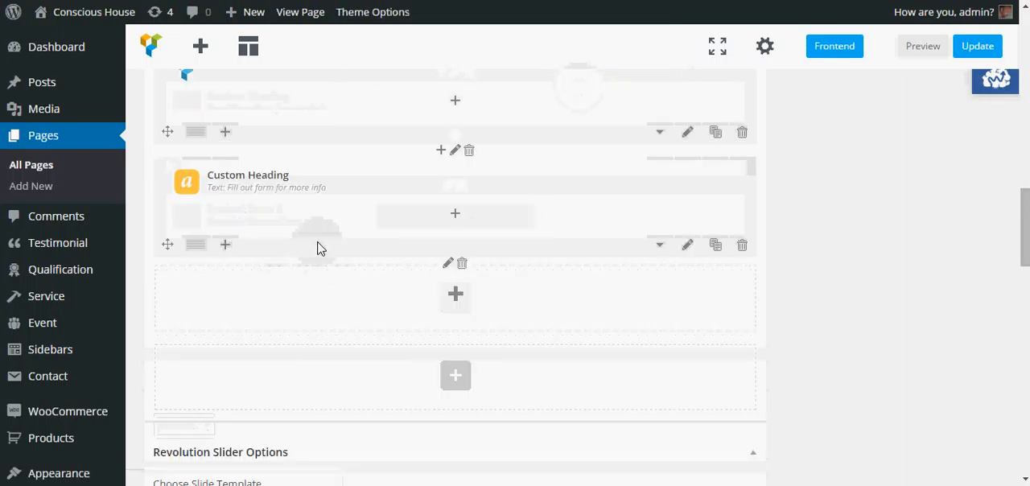
Step: Add the STM version of the Contact Form 7 element to the empty row below the contact heading
click(426, 309)
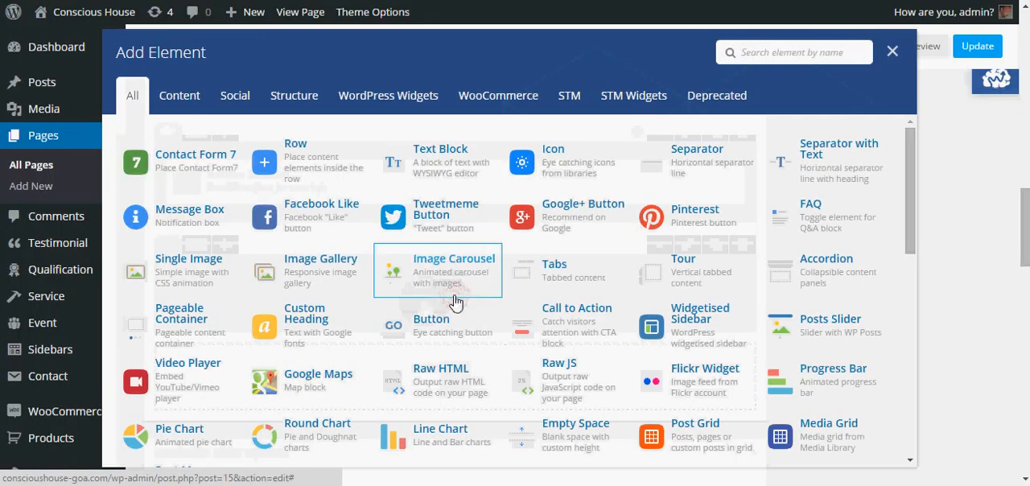
click(570, 101)
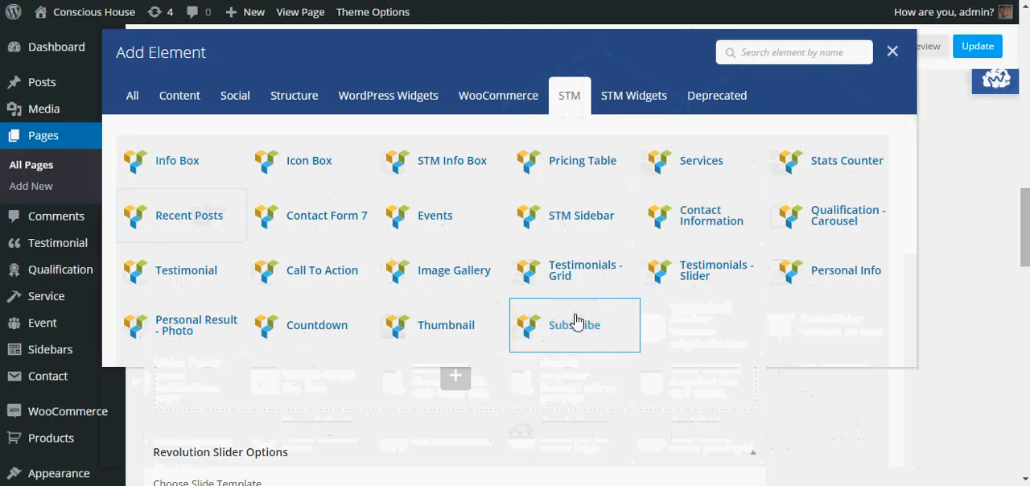
click(576, 323)
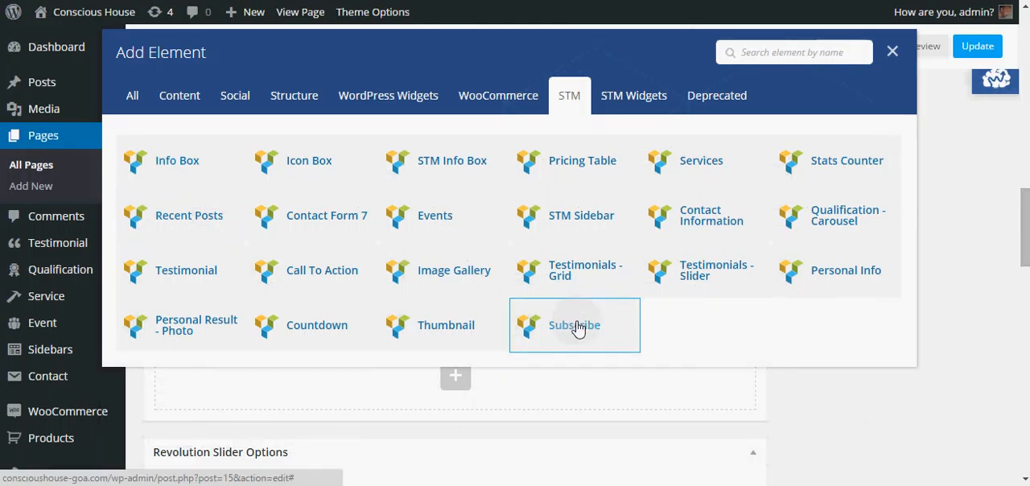
click(312, 217)
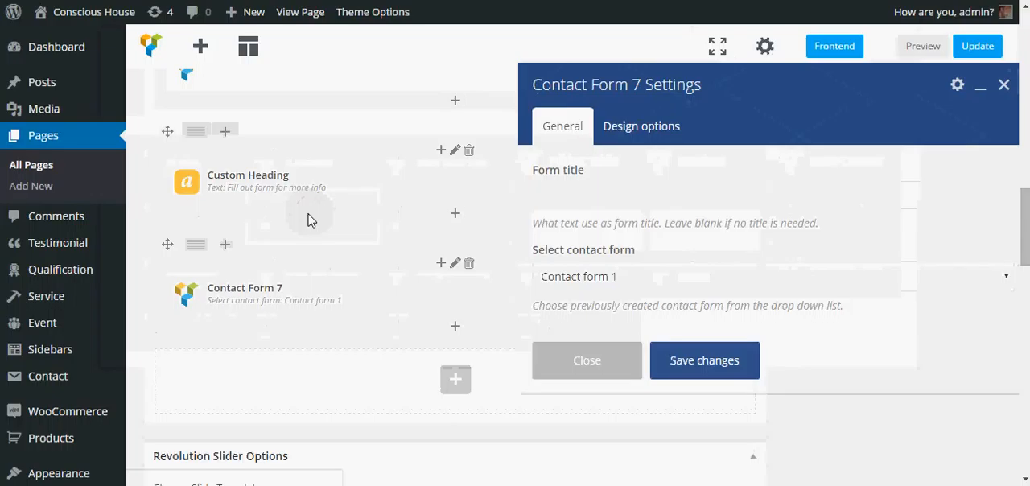
Step: Try a top padding of -143px on the new Contact Form 7 element and save its settings
click(659, 130)
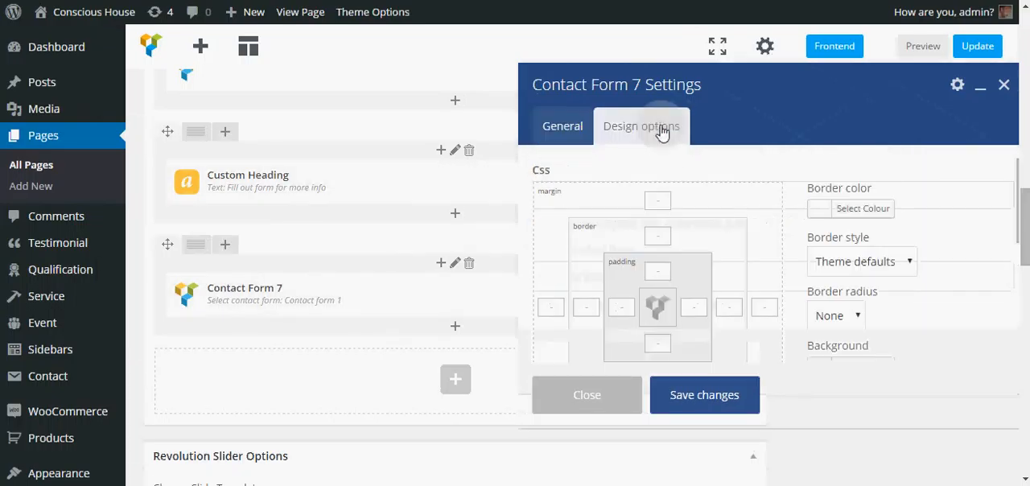
click(655, 271)
text(143px)
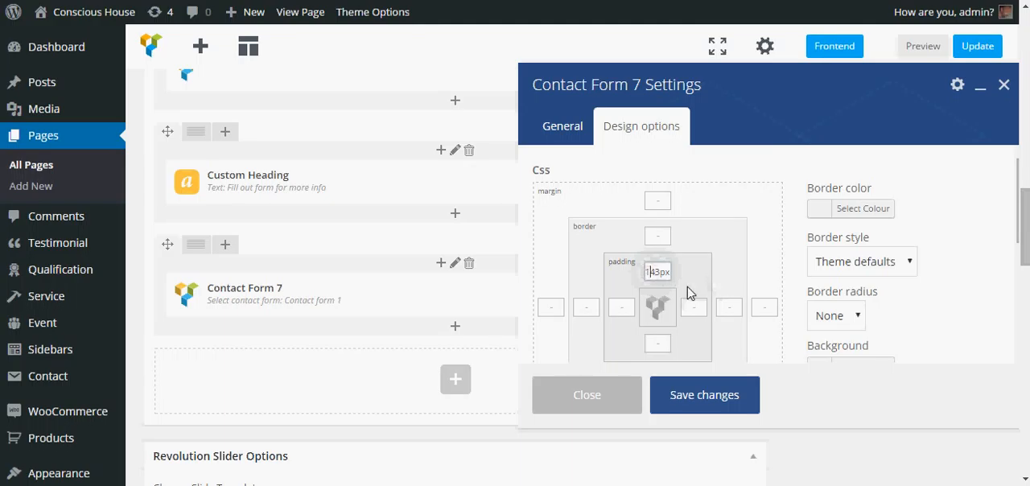
text(-)
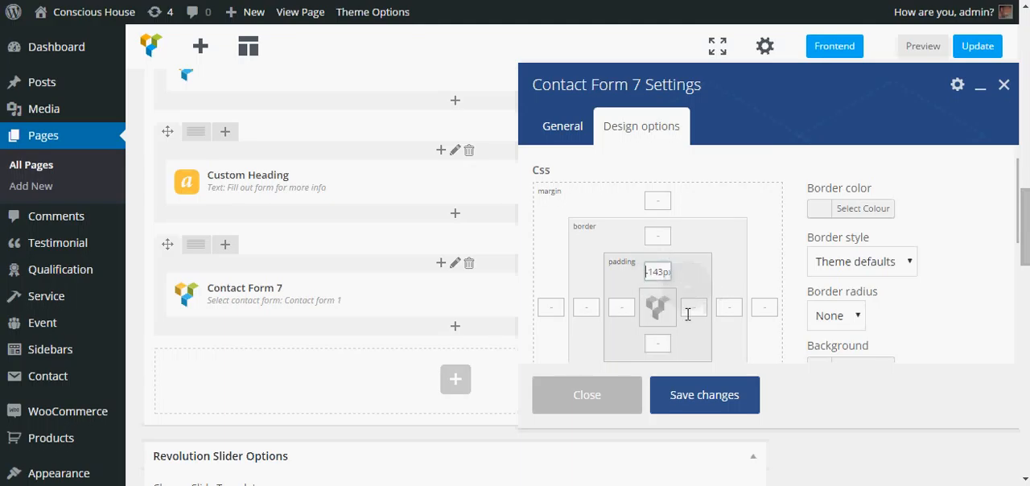
click(573, 130)
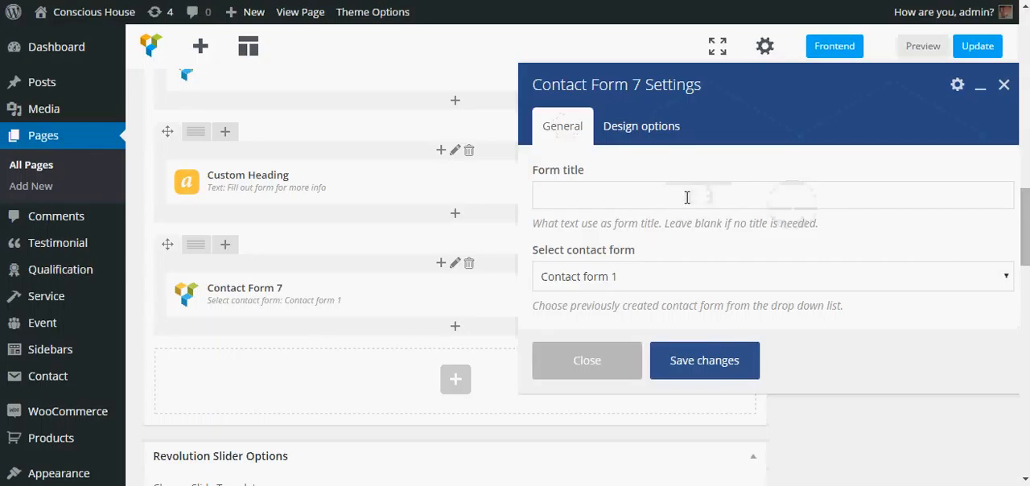
click(699, 362)
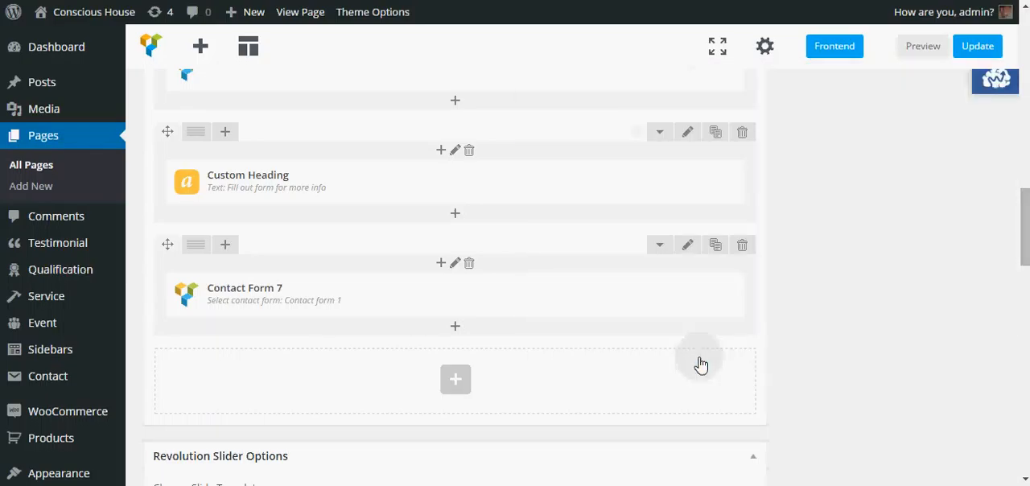
Step: Update the Home page with the new Contact Form 7 element
click(973, 54)
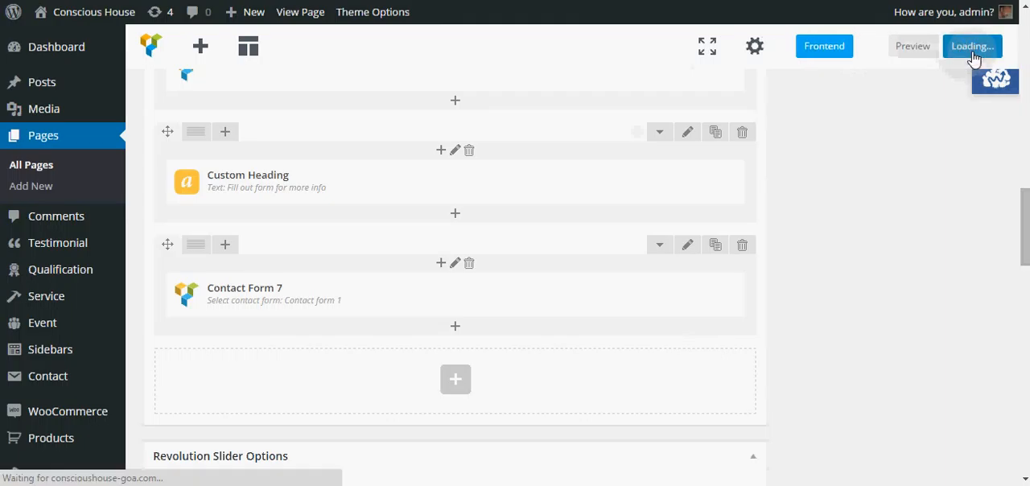
click(814, 50)
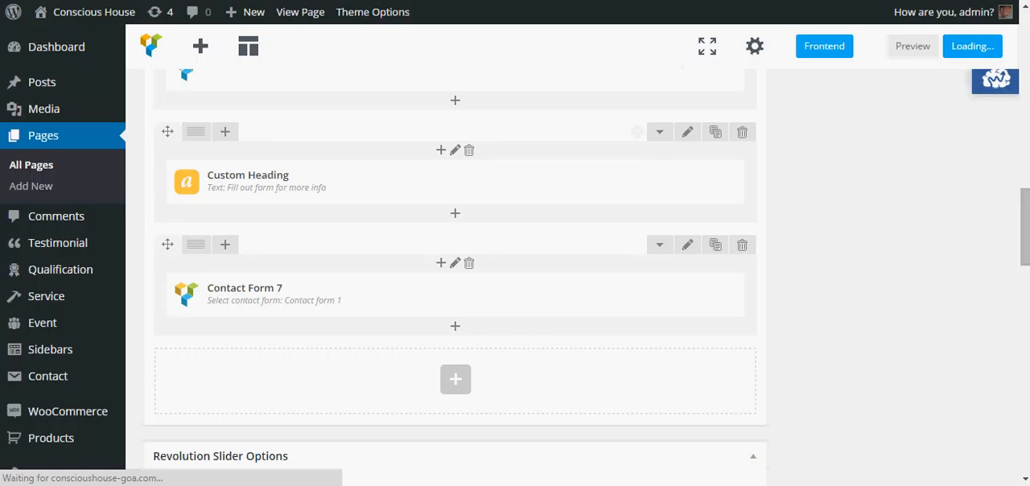
click(257, 291)
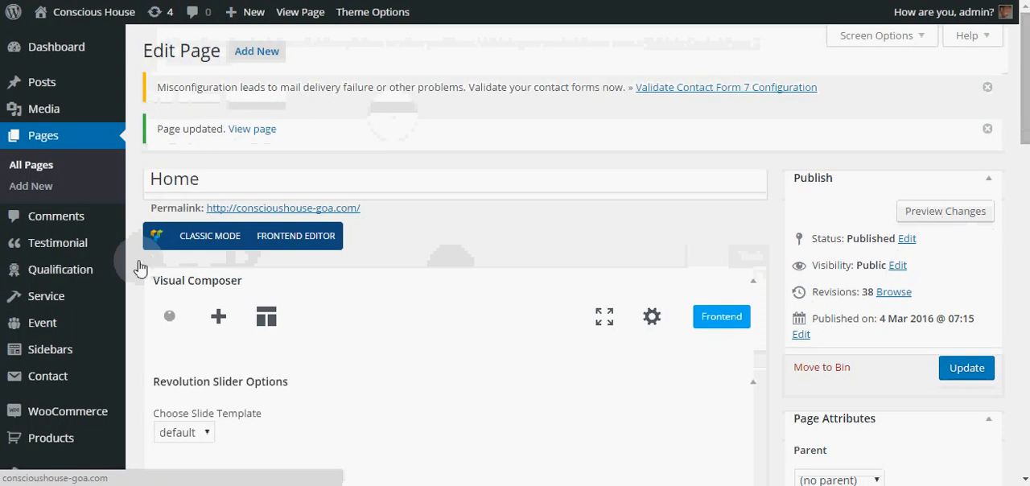
Step: Check the saved padding in the Contact Form 7 element's design options and close the settings without saving
scroll(141, 257, down, 1)
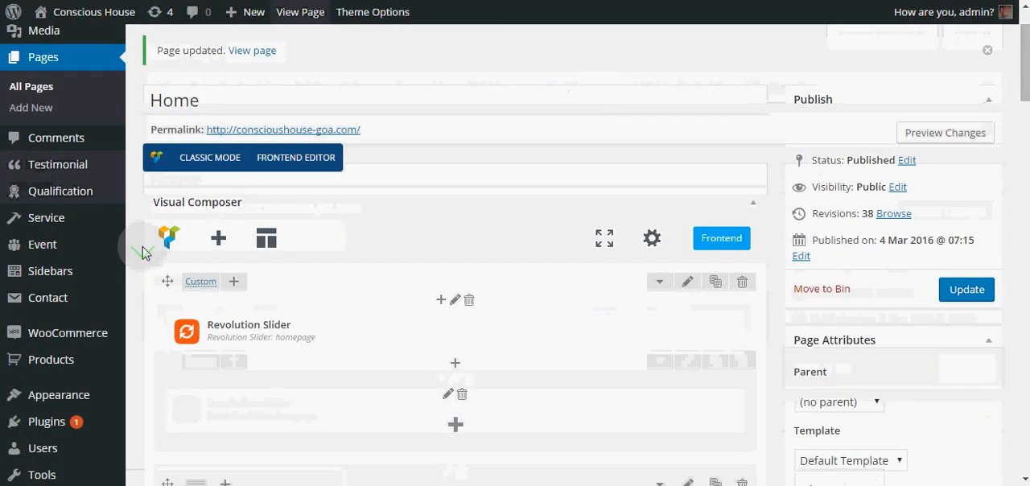
scroll(142, 253, down, 8)
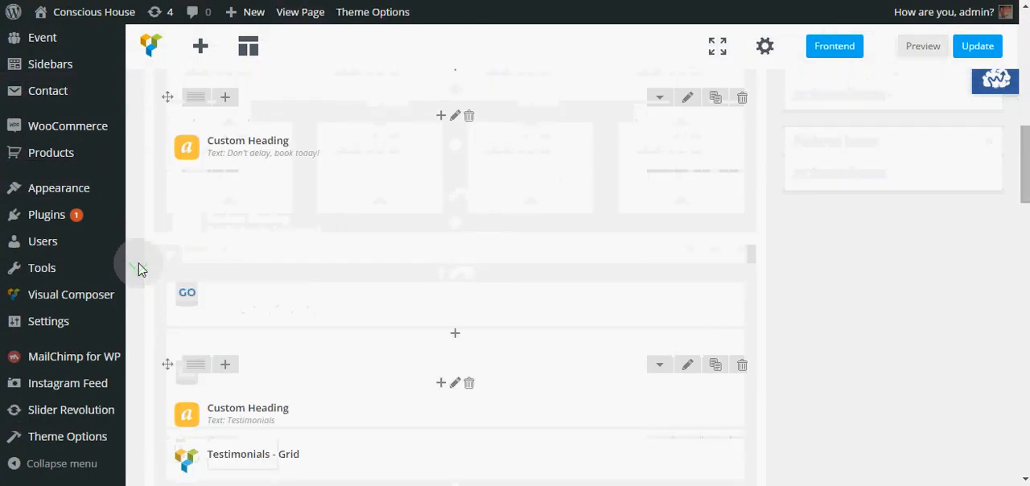
scroll(137, 270, down, 5)
click(473, 219)
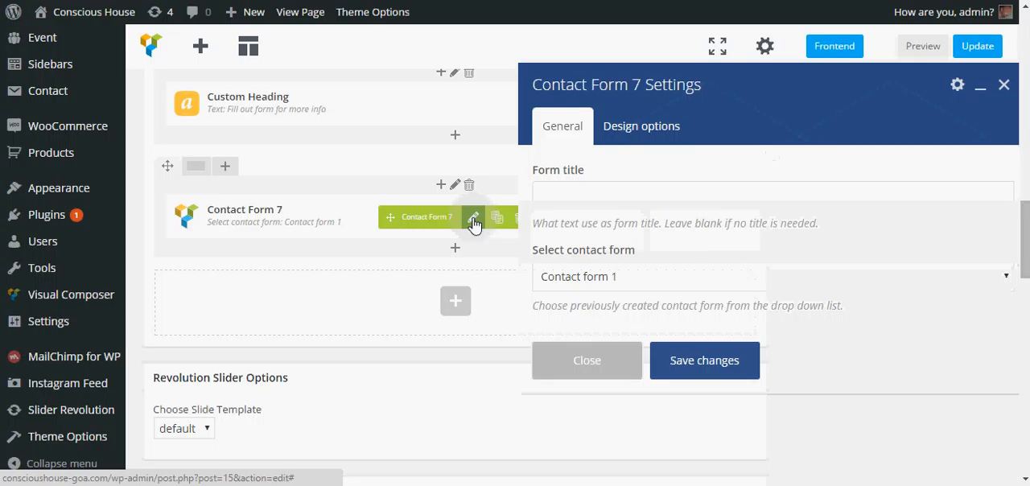
click(641, 125)
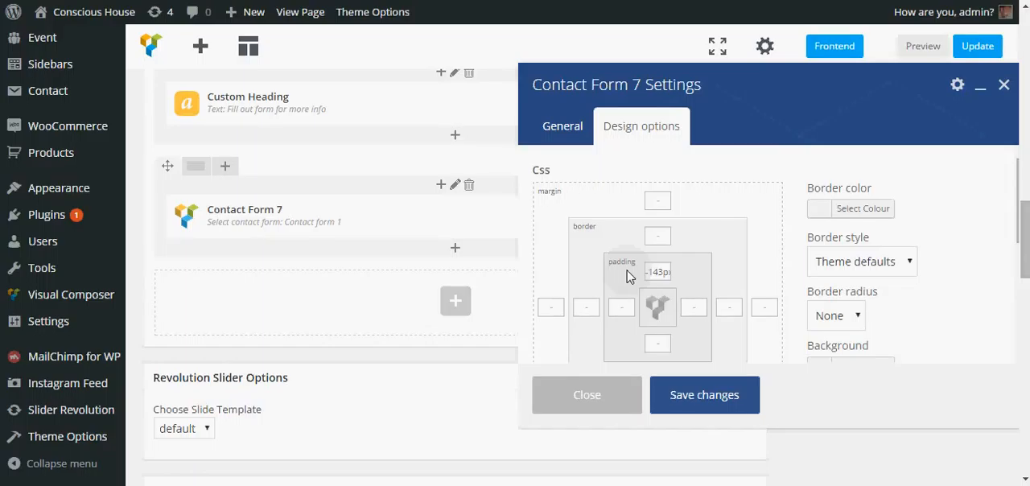
click(617, 406)
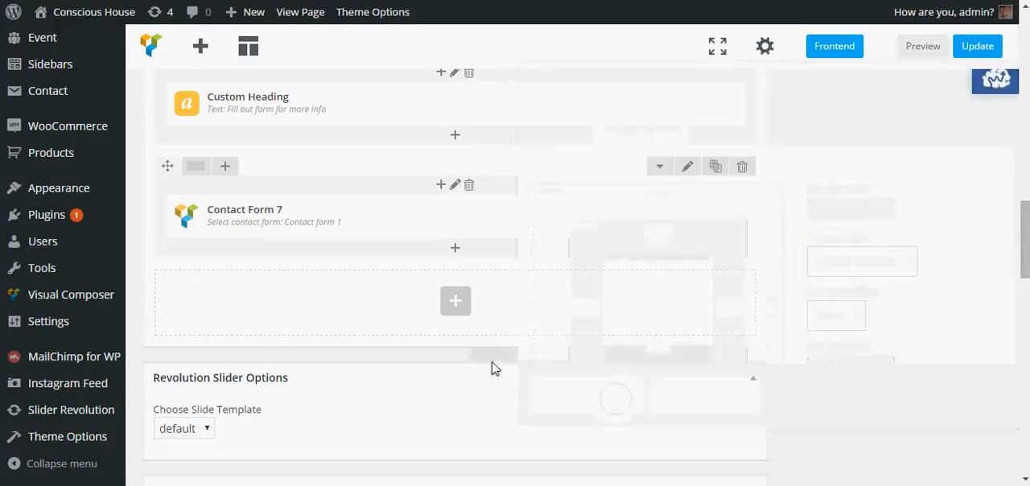
click(982, 44)
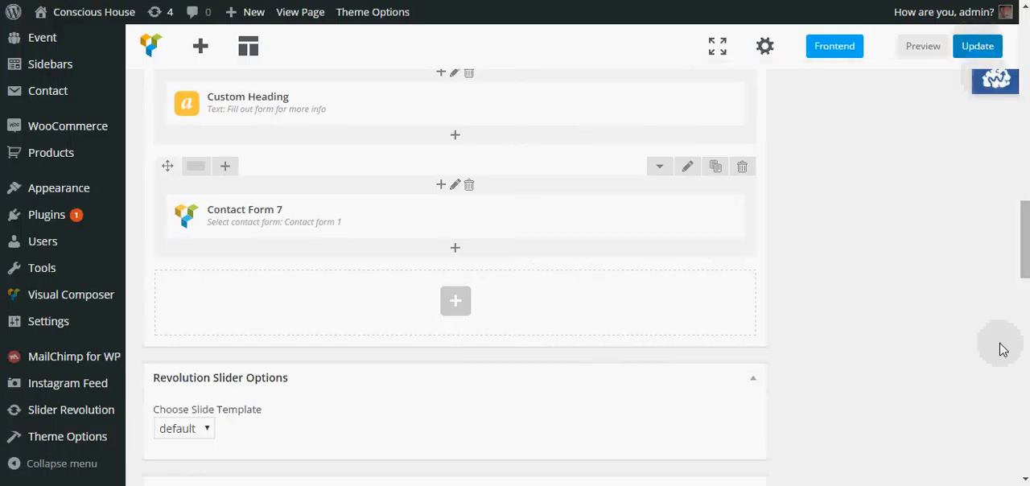
click(1012, 482)
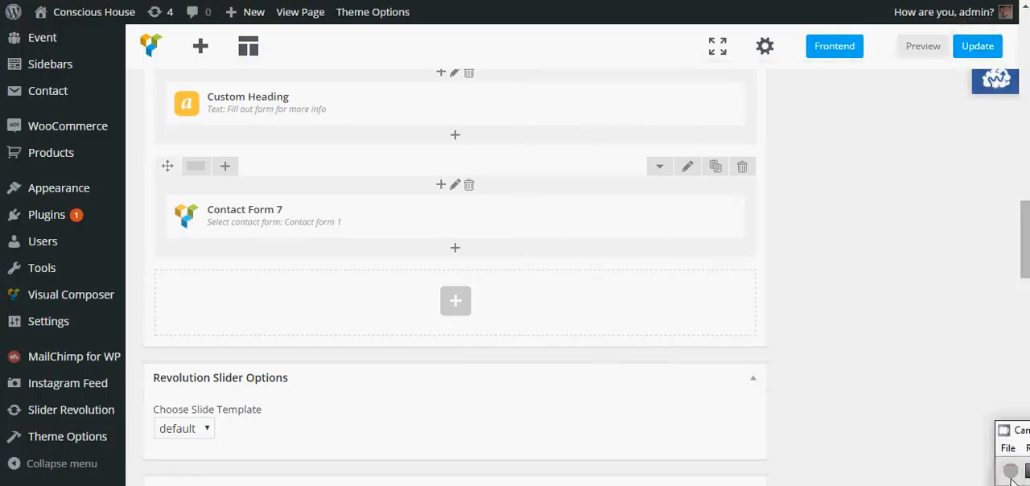
Step: Clear the Contact Form 7 element's top padding and set its top margin to -143px
click(472, 218)
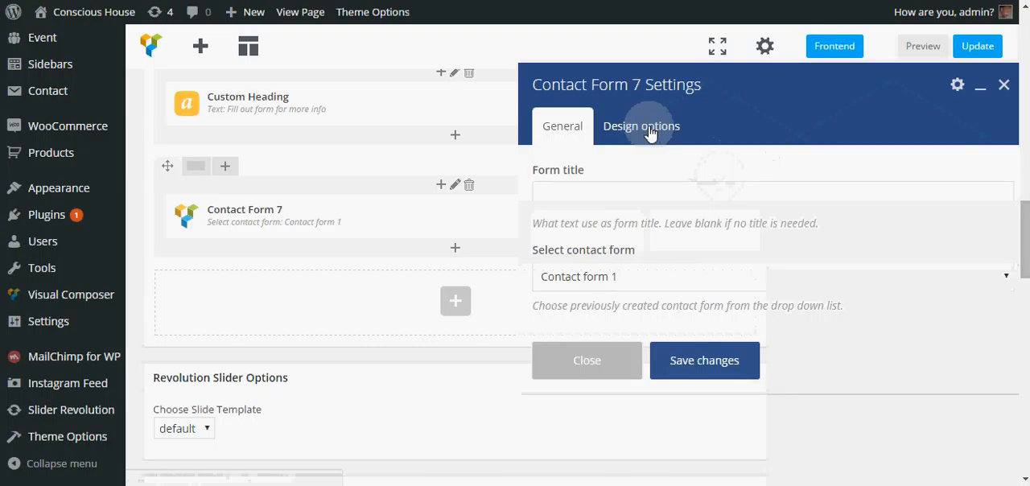
click(650, 131)
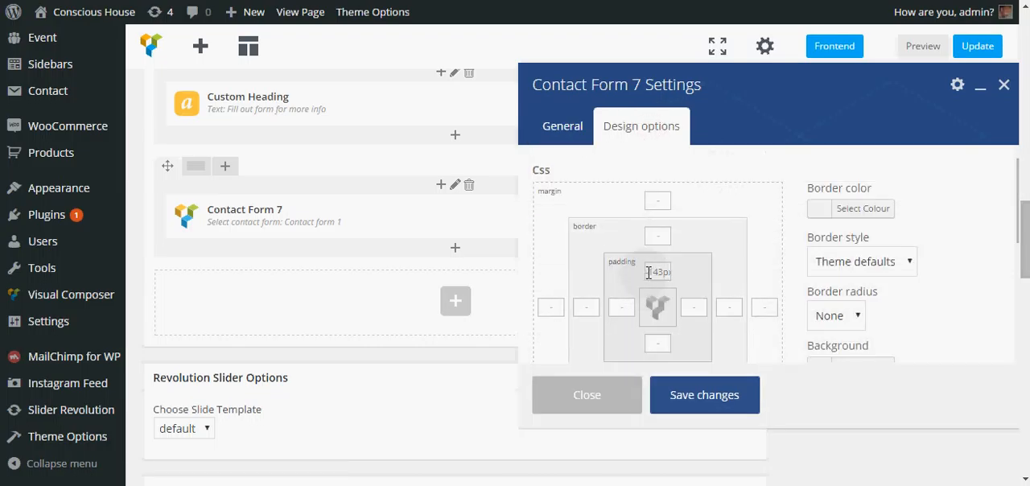
double_click(648, 272)
key(BackSpace)
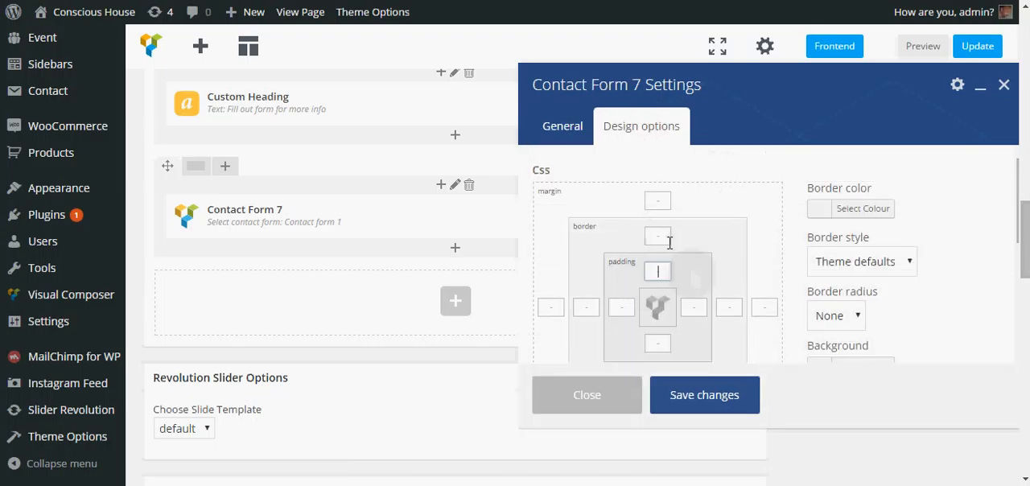
click(658, 200)
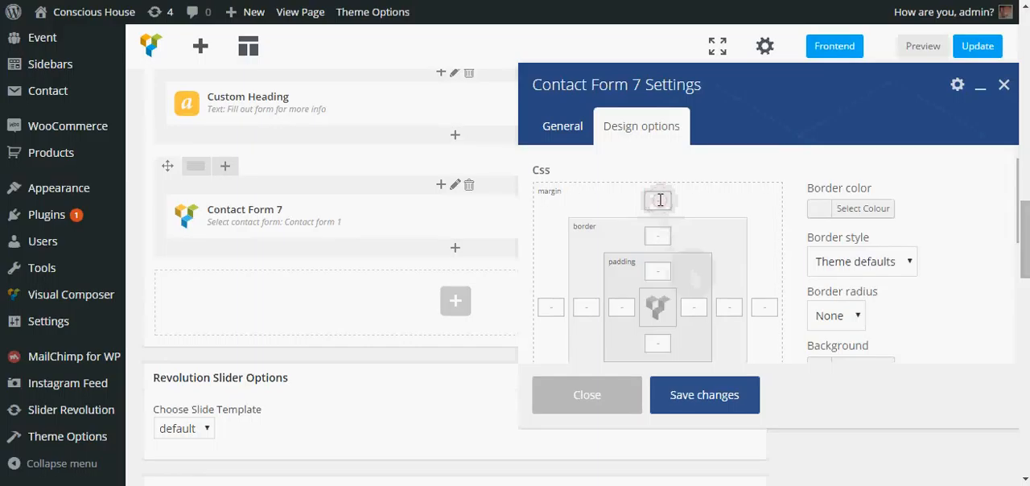
text(143px)
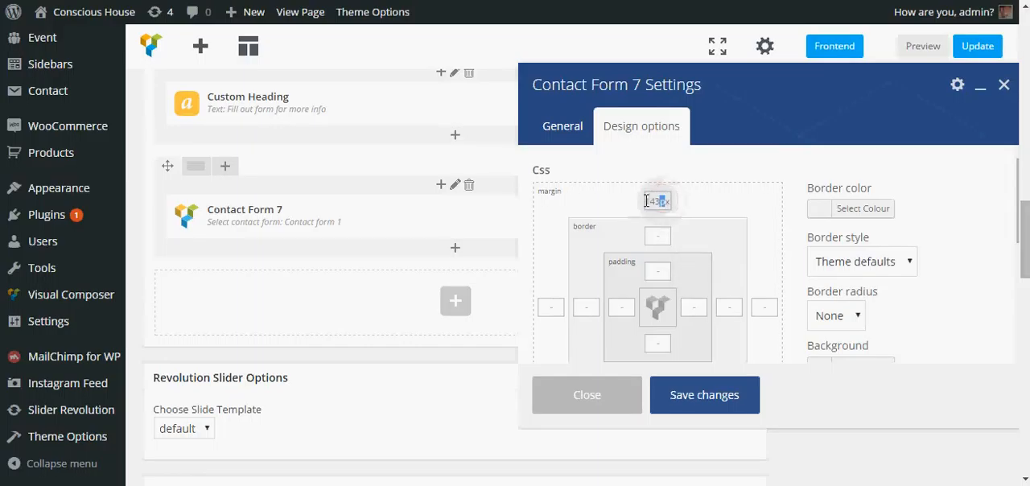
click(617, 200)
text(-140)
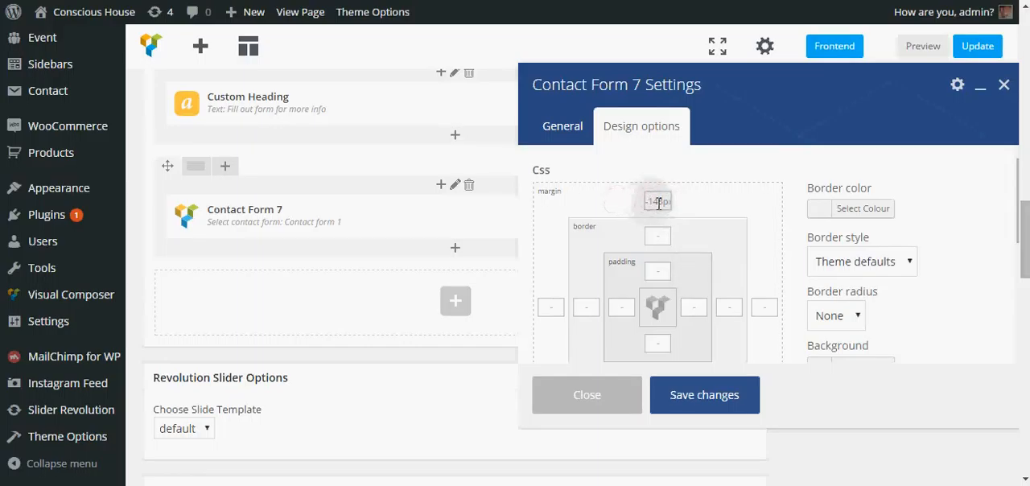
Step: Set the Contact Form 7 element's padding to 38px at the top and 30px on the left and right, and save the settings
click(656, 270)
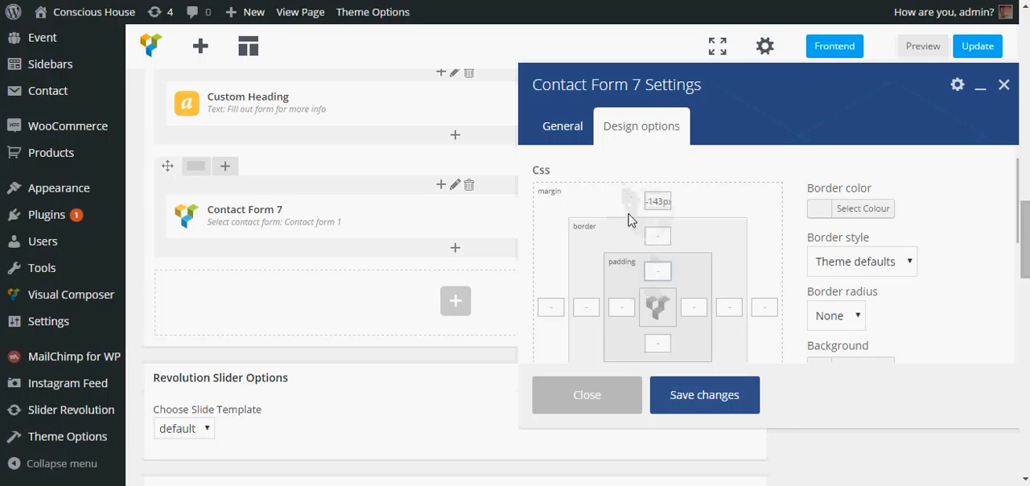
click(658, 273)
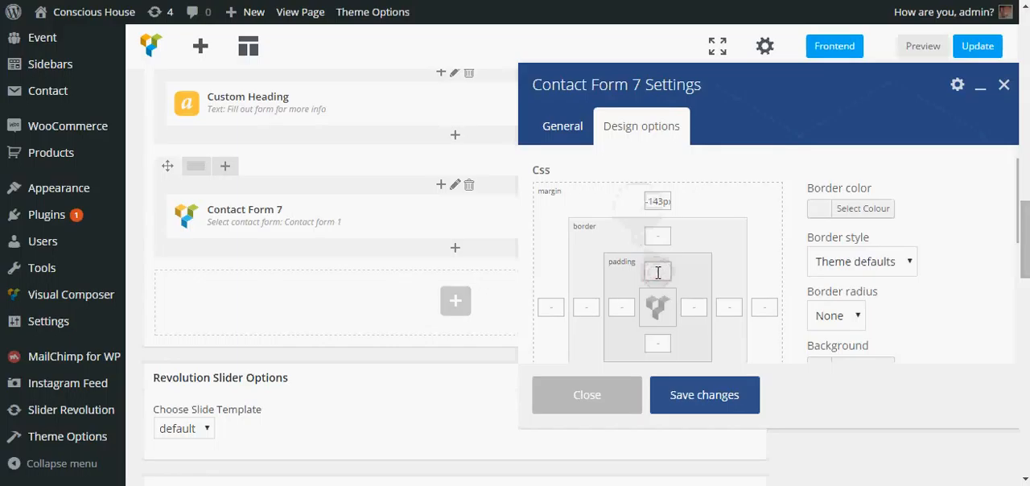
text(38px)
click(621, 307)
text(30px)
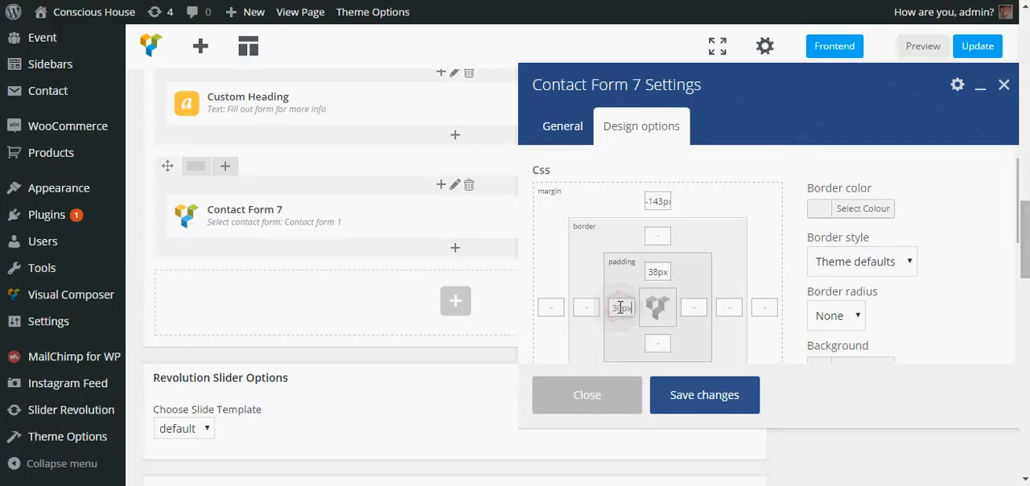
click(691, 307)
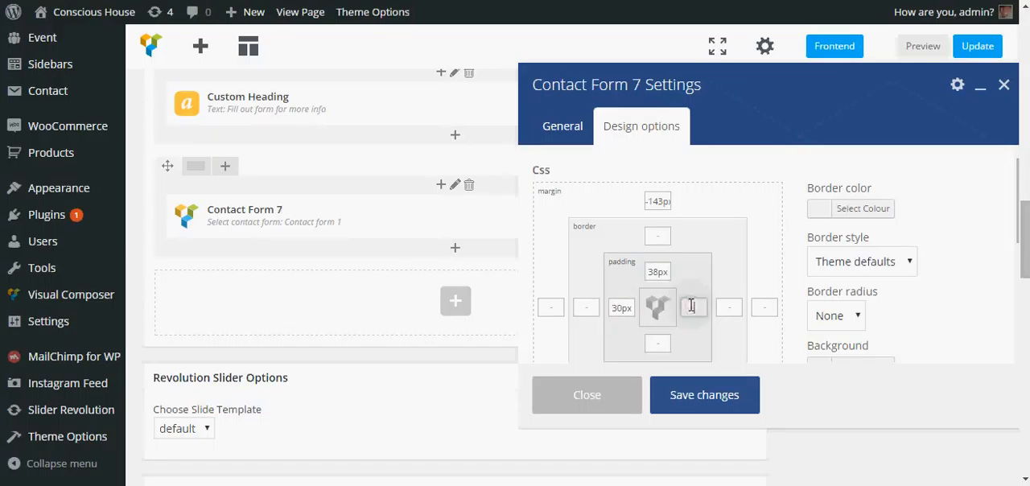
text(30px)
click(697, 396)
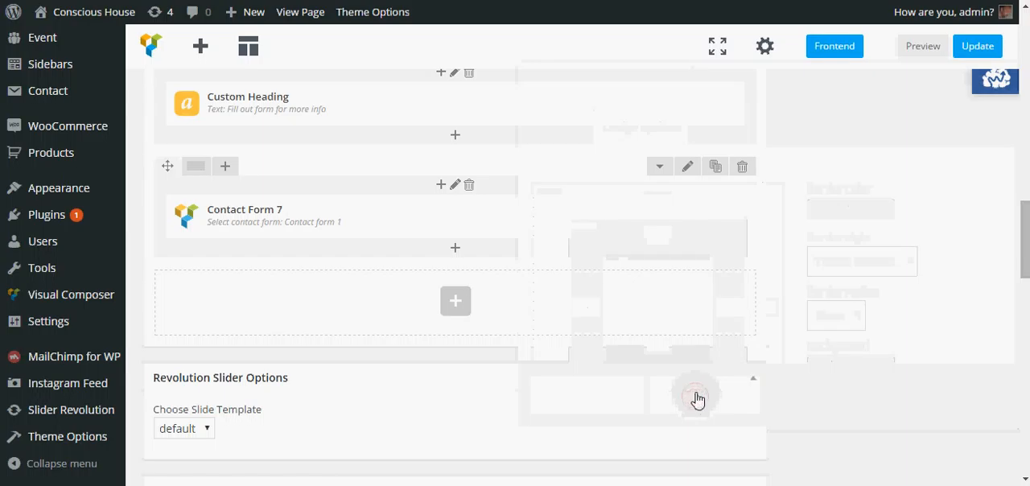
Step: Update the Home page and examine how the contact form overlaps the heading's grey band on the live site
click(982, 43)
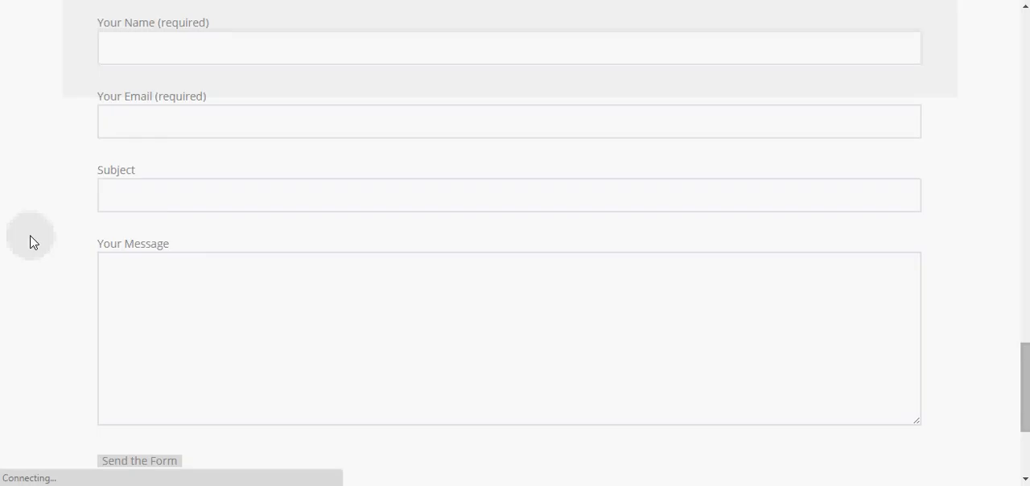
scroll(28, 228, up, 2)
scroll(813, 194, up, 4)
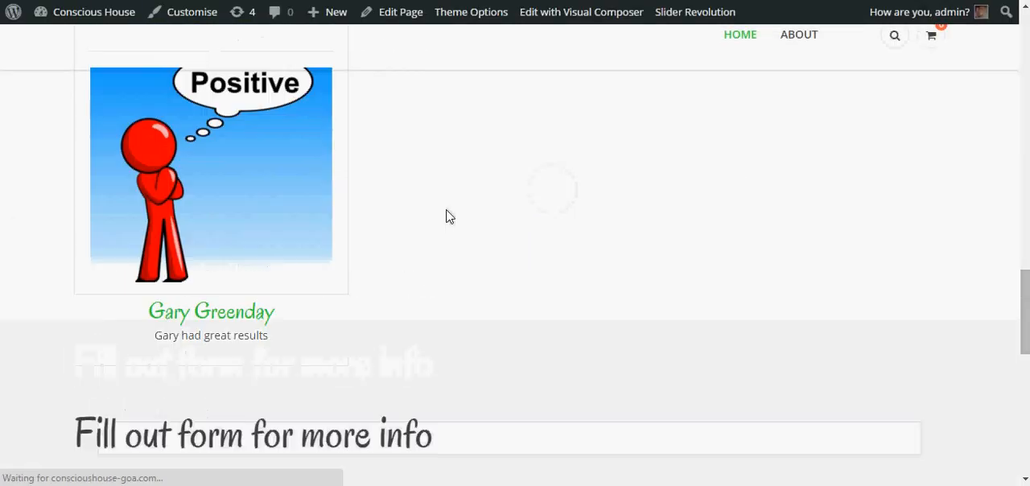
scroll(499, 166, down, 4)
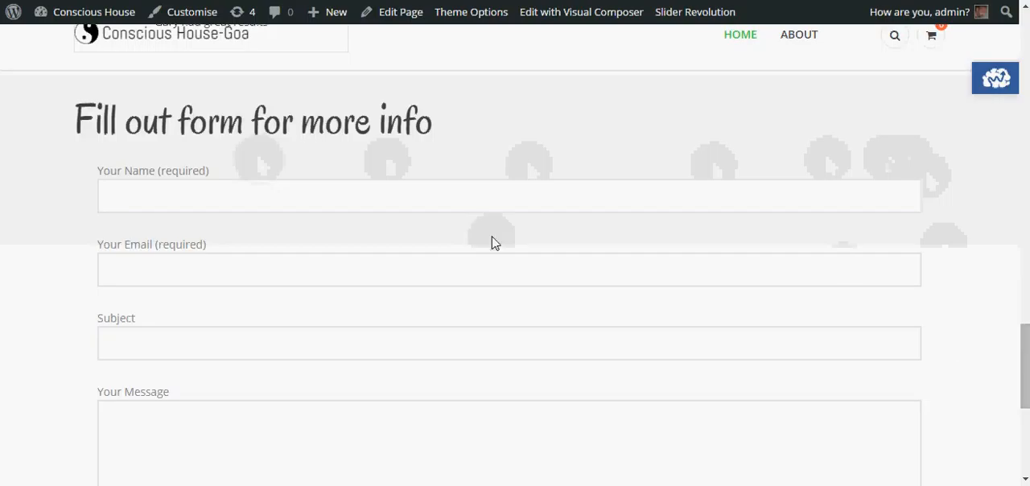
scroll(80, 241, down, 2)
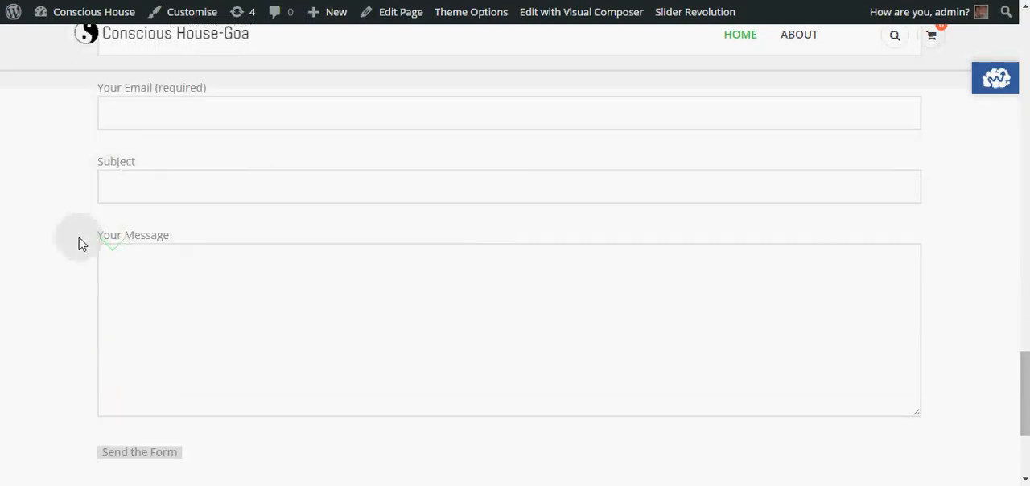
Step: Look over the contact form fields and the grey heading band on the live Home page
scroll(137, 383, down, 1)
scroll(37, 300, up, 2)
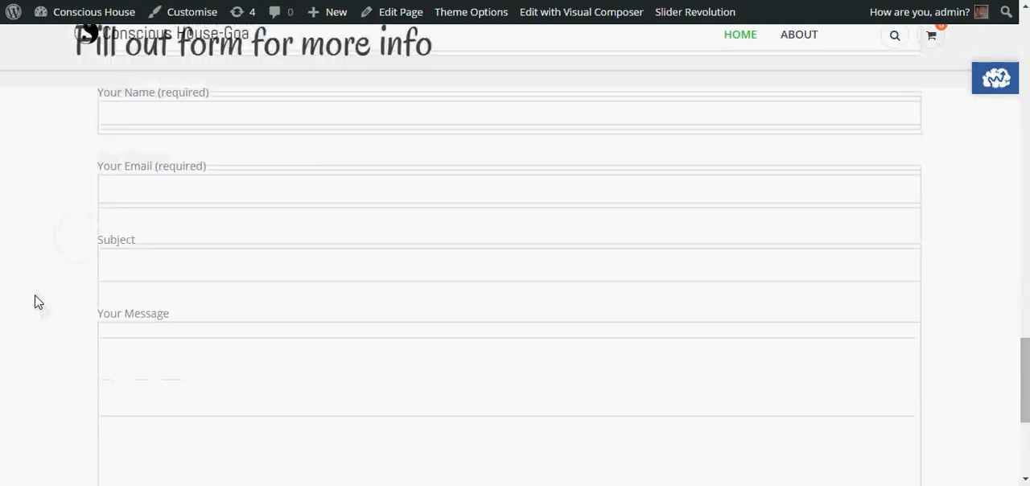
scroll(36, 301, up, 2)
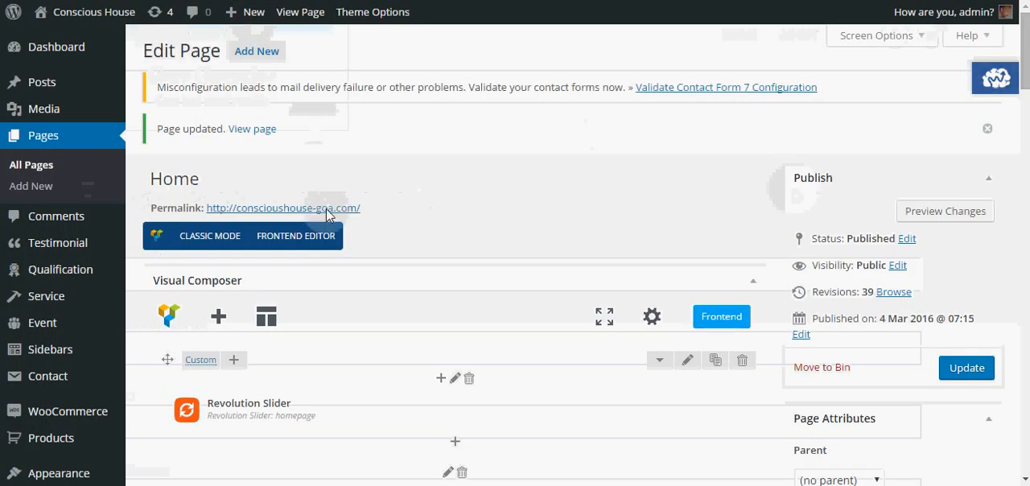
Step: Set the Contact Form 7 element's background colour to #ffffff in its design options and save the settings
scroll(395, 254, down, 10)
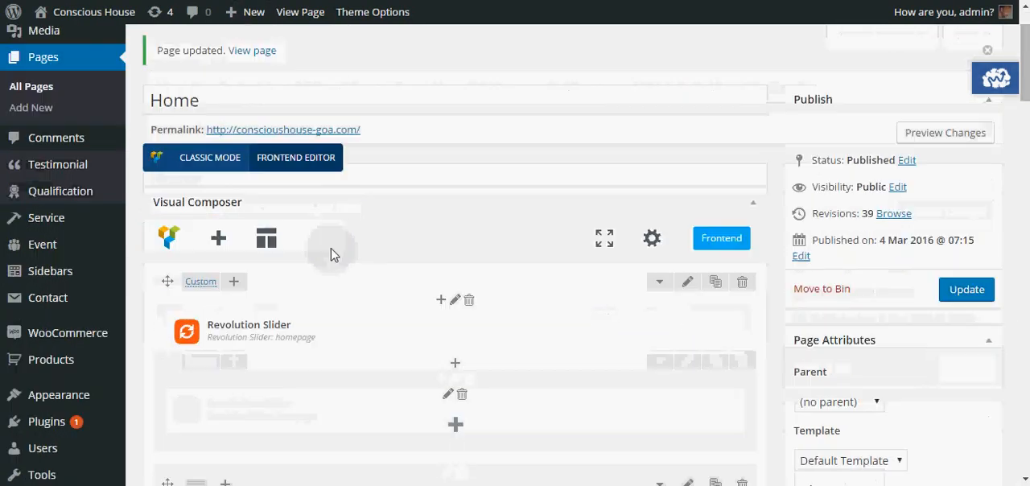
scroll(331, 254, down, 5)
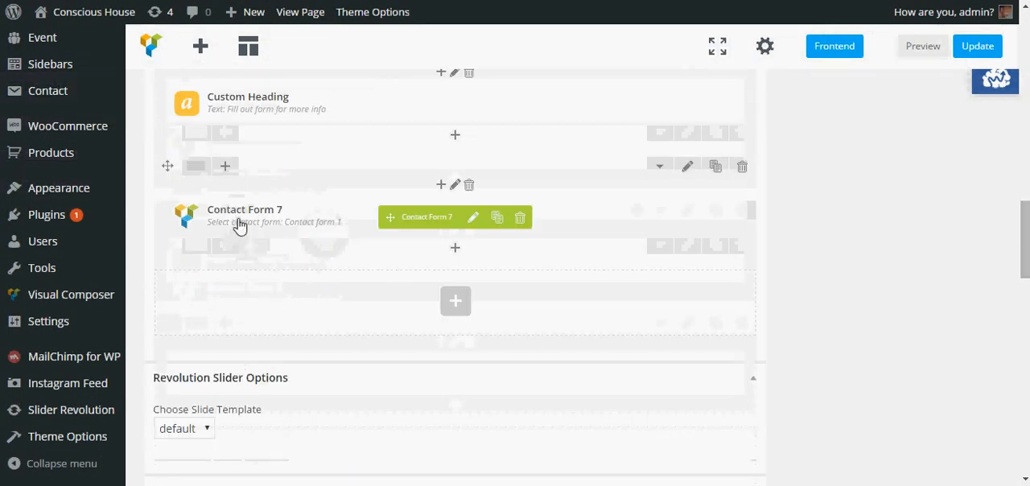
click(473, 219)
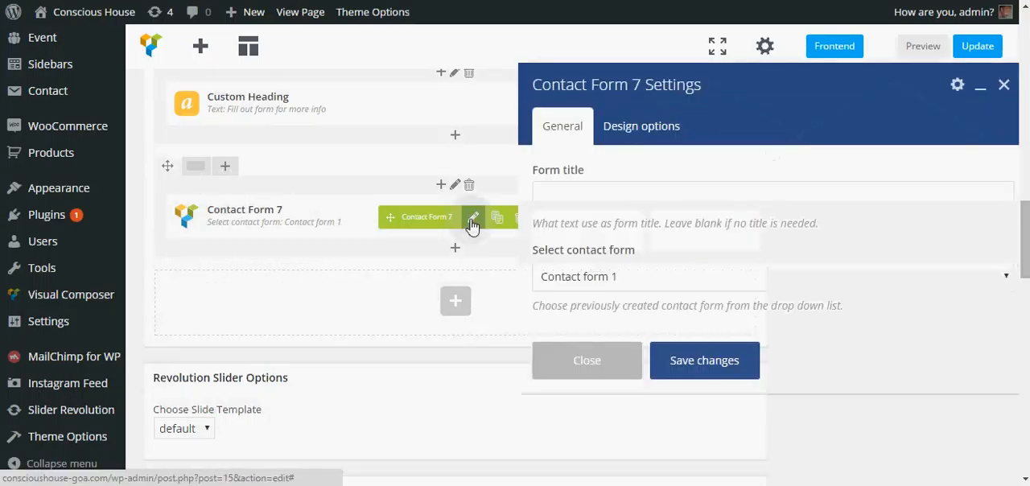
click(658, 131)
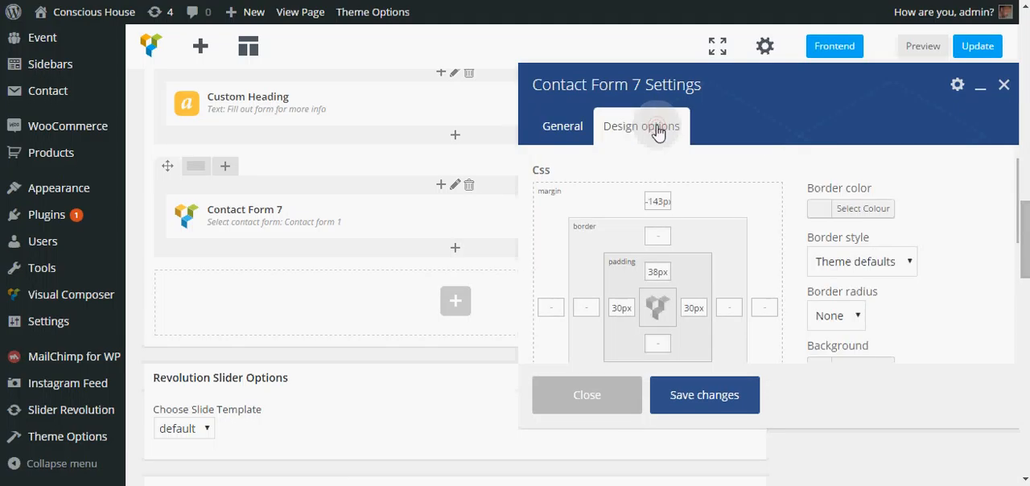
scroll(885, 257, down, 3)
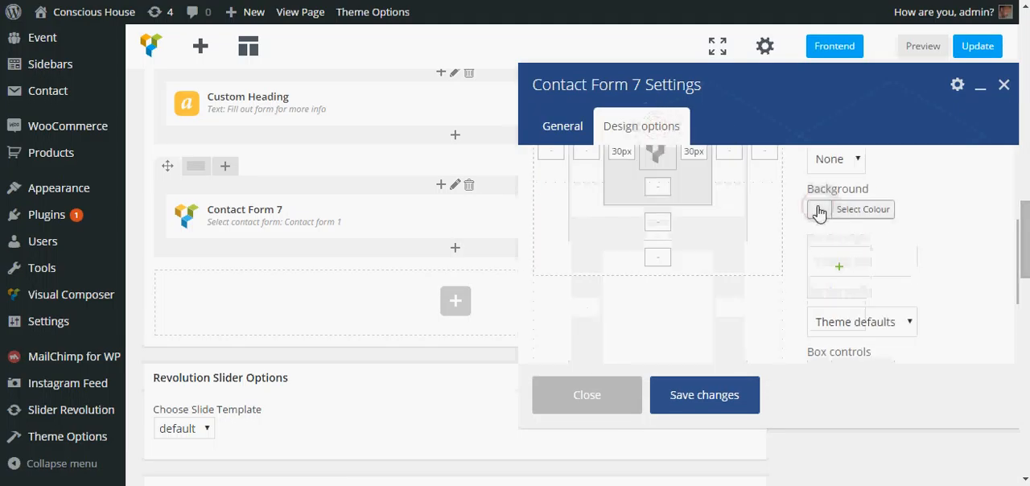
click(821, 208)
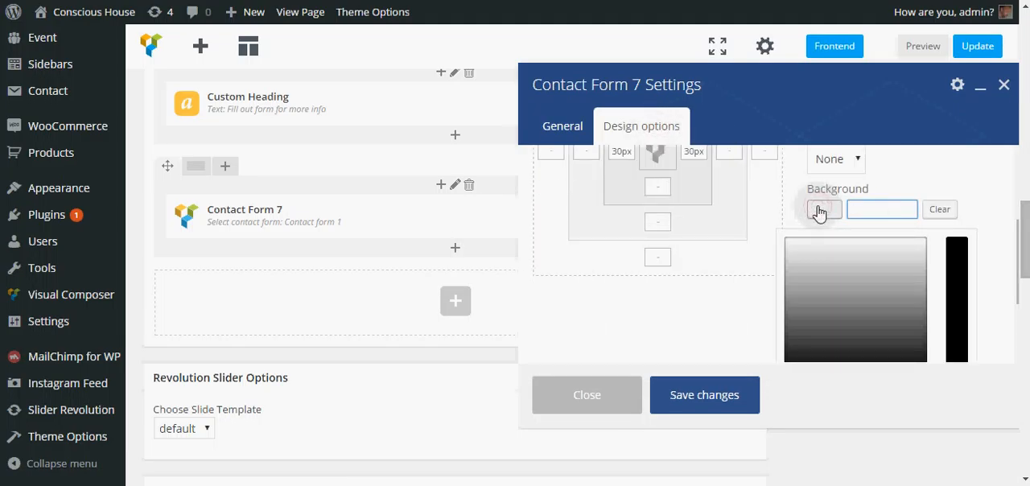
click(857, 208)
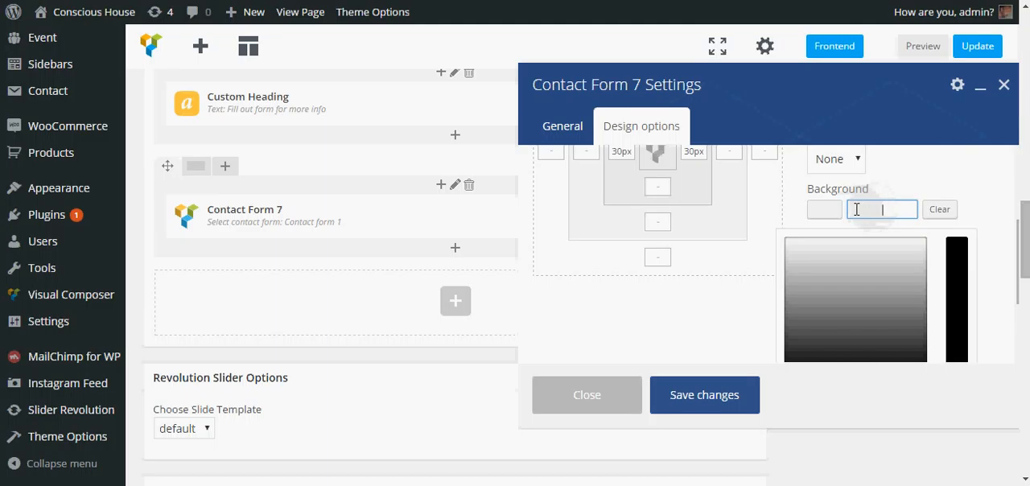
click(831, 210)
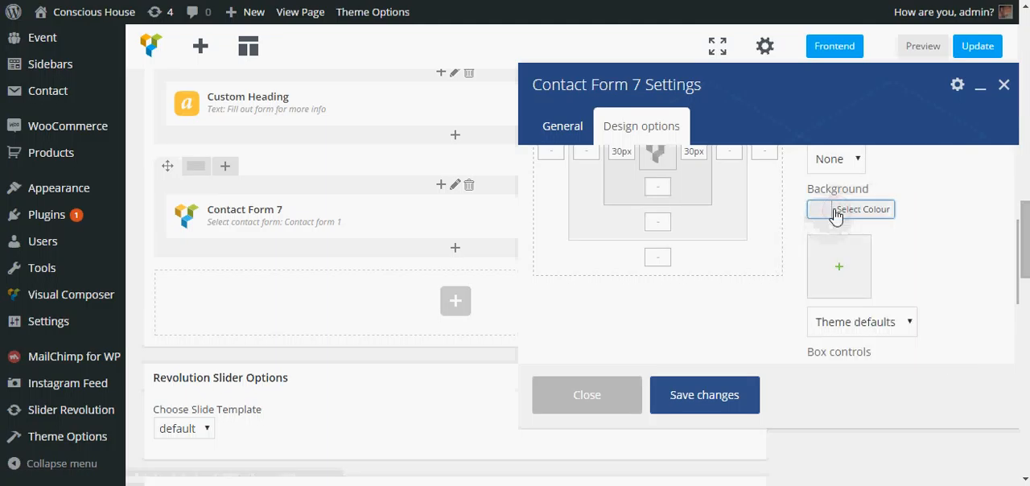
click(837, 214)
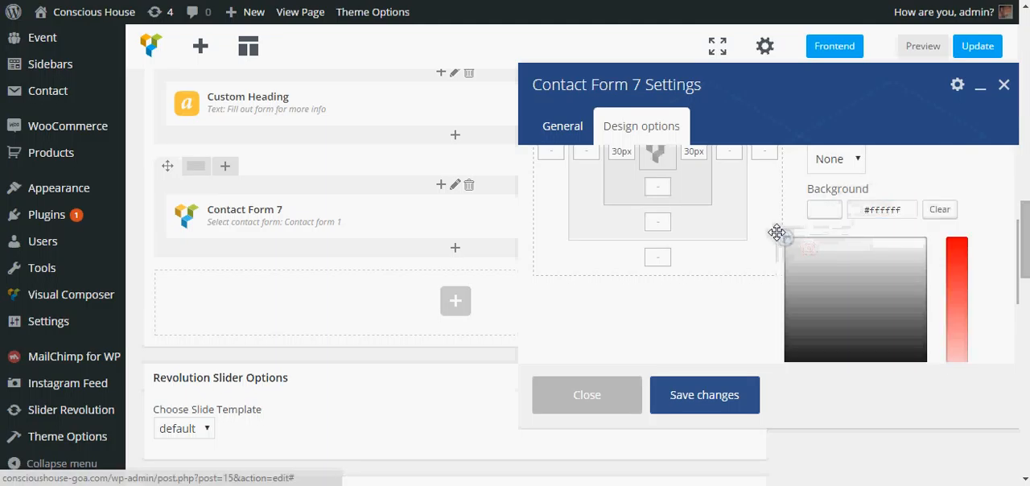
click(719, 397)
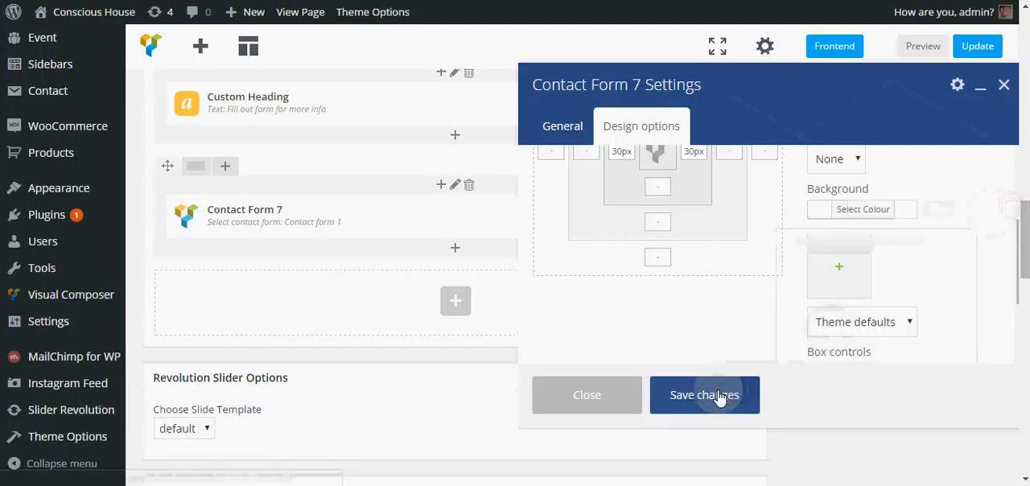
Step: Update the Home page and examine the form's white background against the heading text and grey band on the live site
click(979, 47)
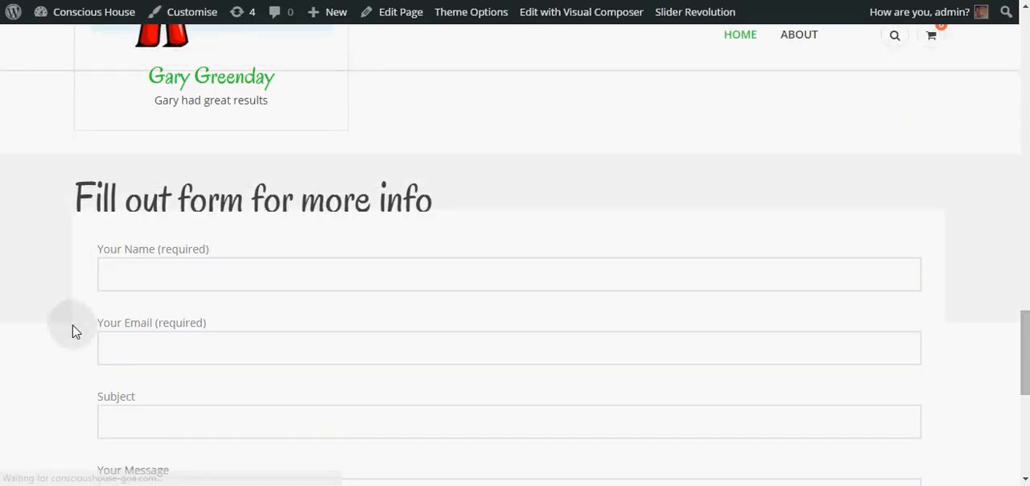
scroll(381, 149, up, 3)
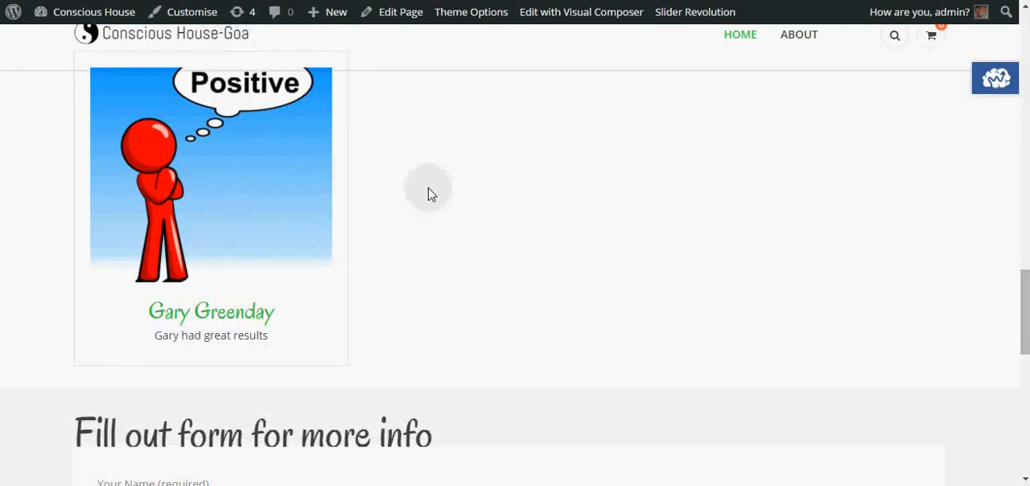
scroll(428, 193, down, 4)
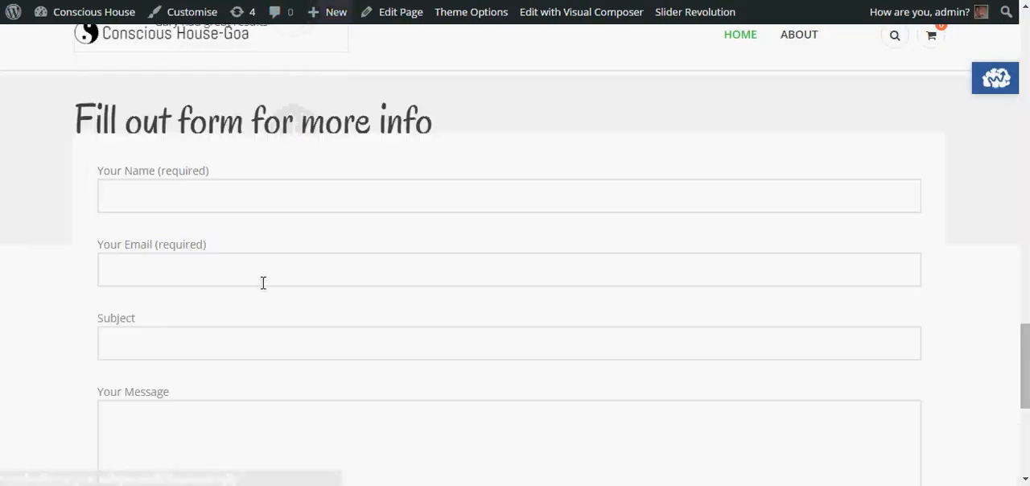
click(686, 146)
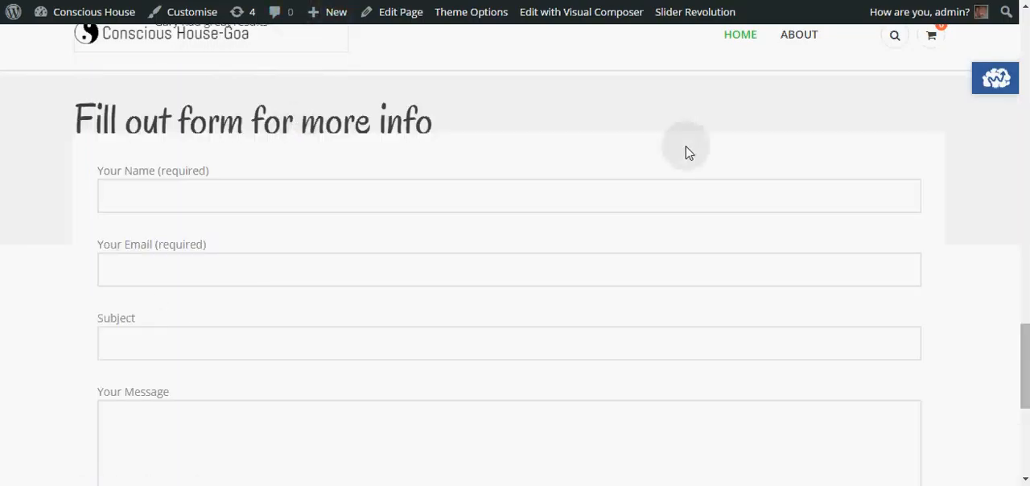
click(46, 193)
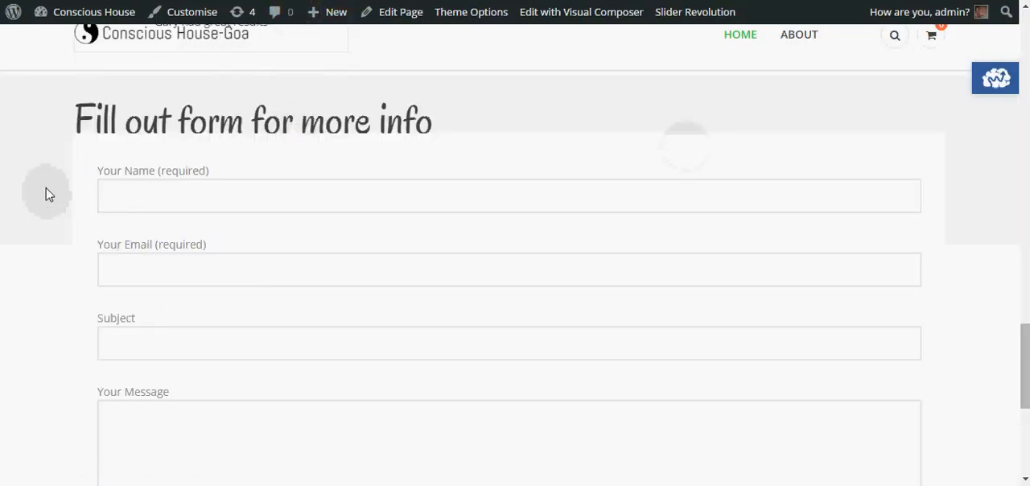
click(490, 131)
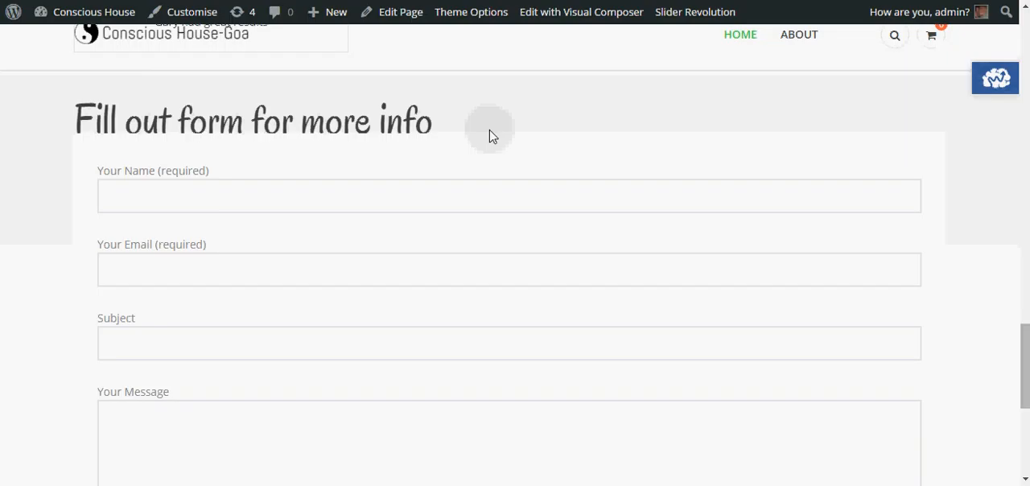
scroll(678, 197, up, 2)
scroll(670, 202, down, 1)
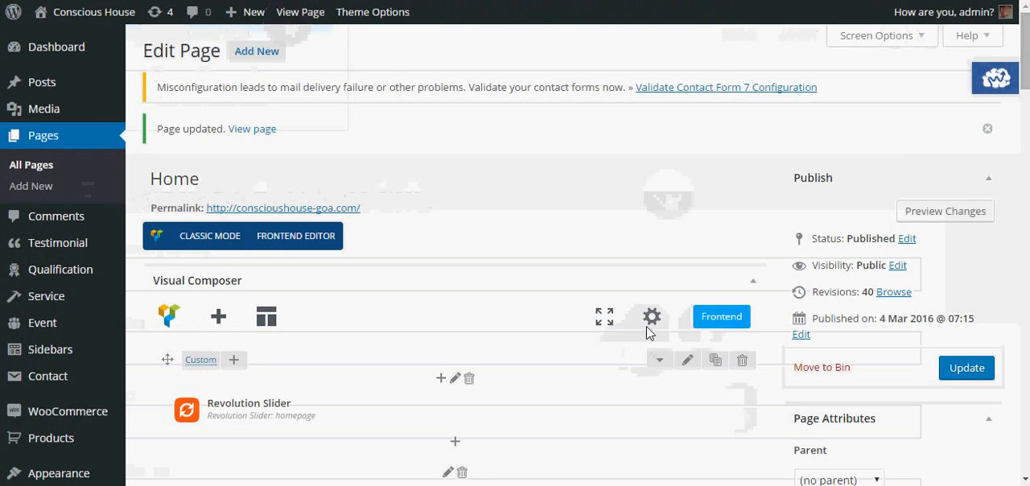
Step: Set the Contact Form 7 element's top margin to -123px and save the settings
scroll(445, 198, down, 3)
scroll(441, 199, down, 5)
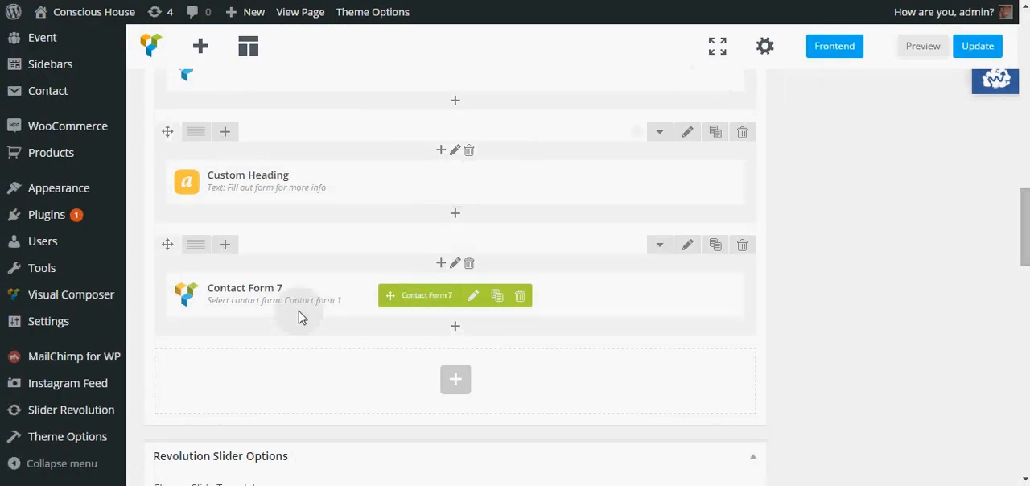
click(474, 298)
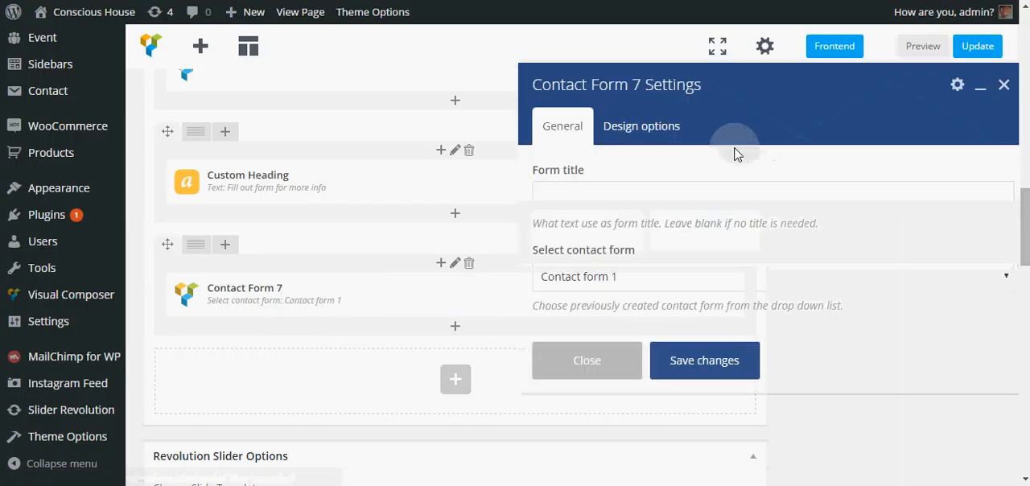
click(642, 136)
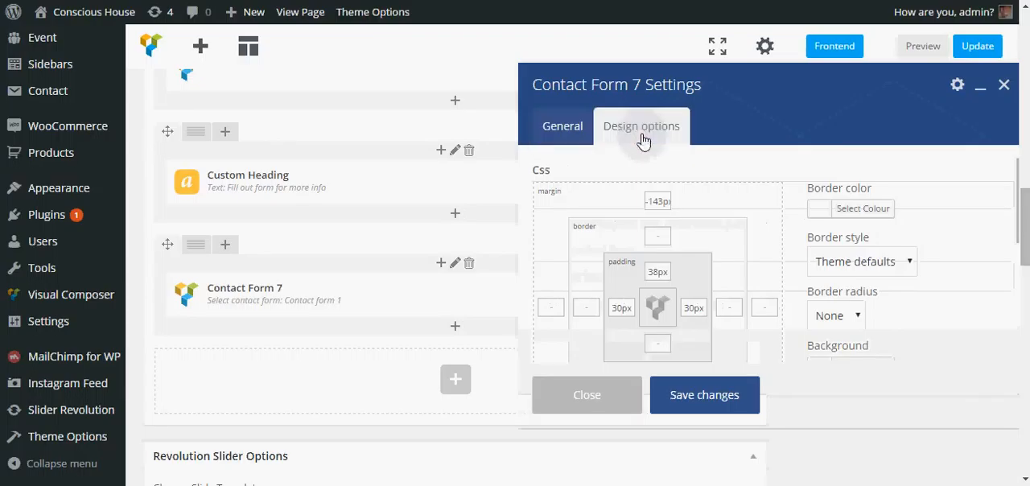
drag(659, 200, 654, 200)
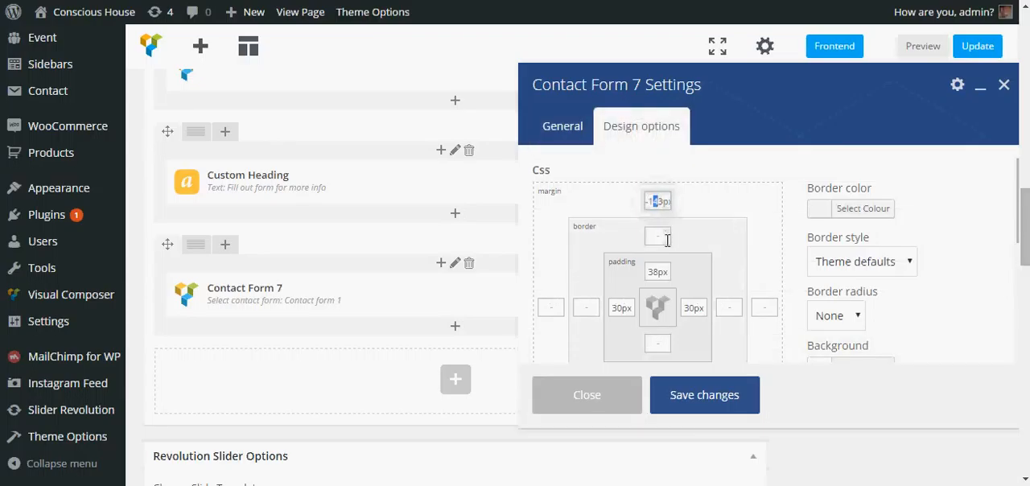
text(2)
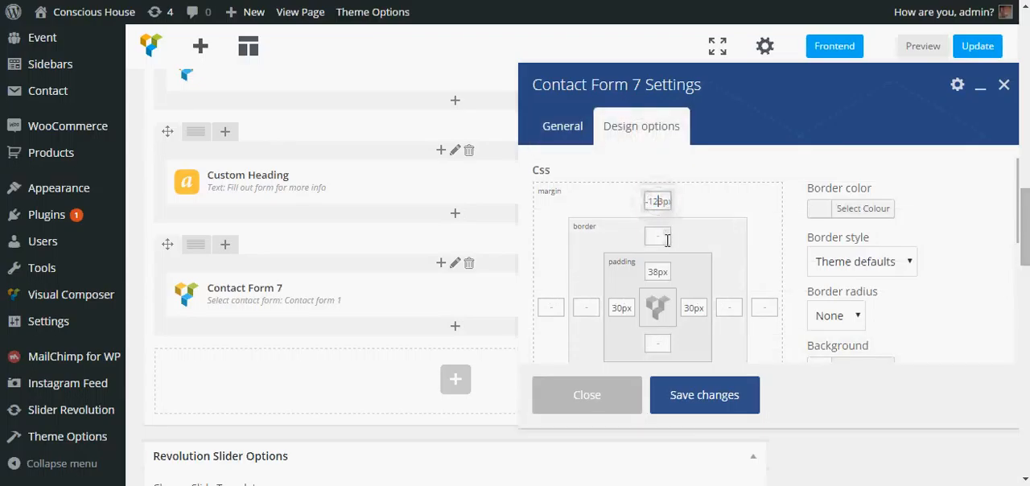
click(699, 404)
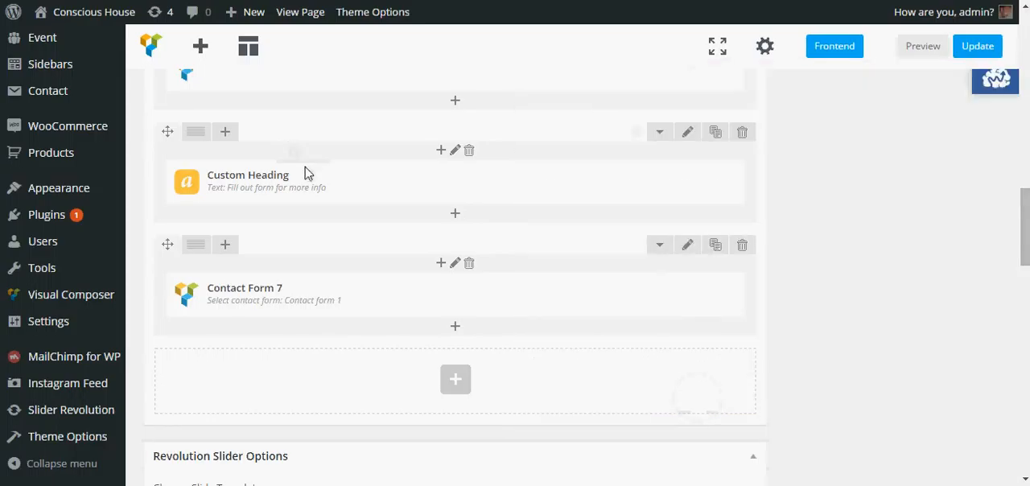
Step: Set the parallax type to Simple in the settings of the row holding the "Fill out form for more info" heading
click(690, 134)
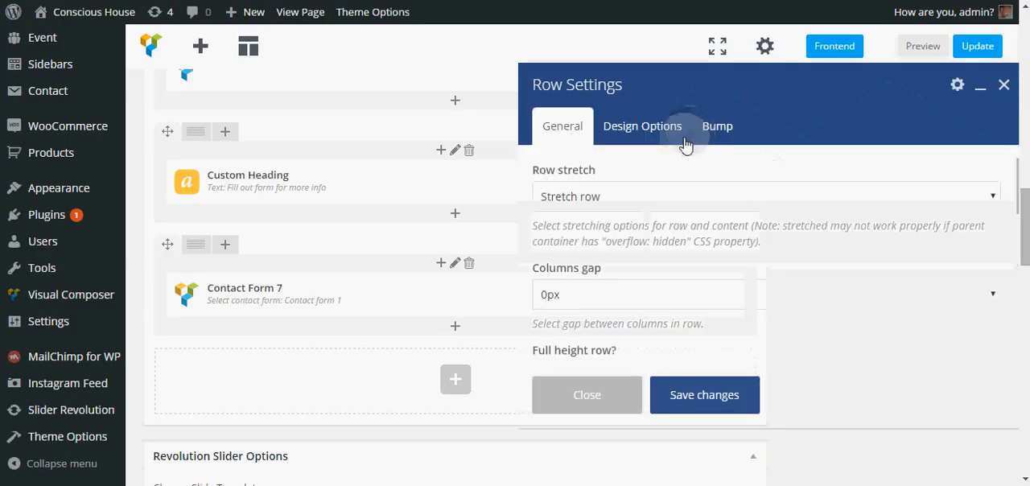
scroll(698, 225, down, 2)
scroll(698, 225, down, 2)
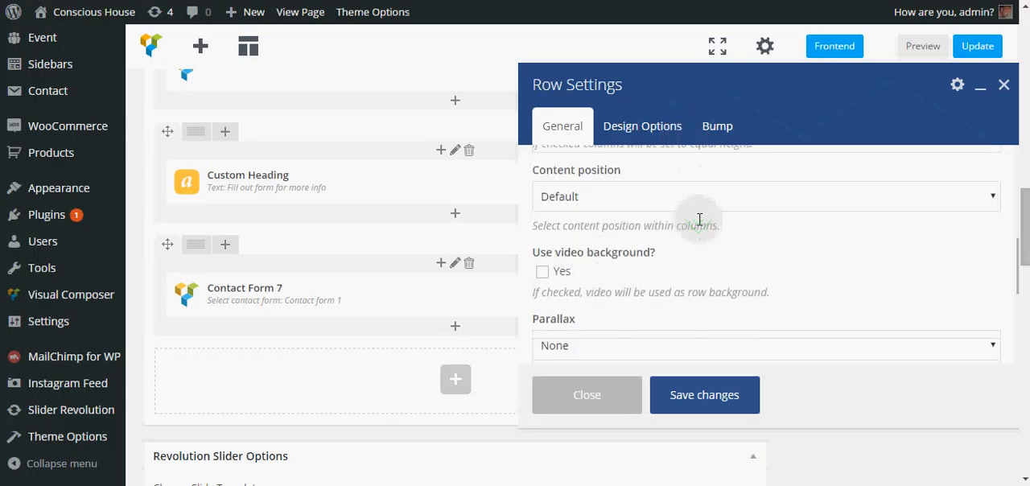
scroll(700, 219, down, 1)
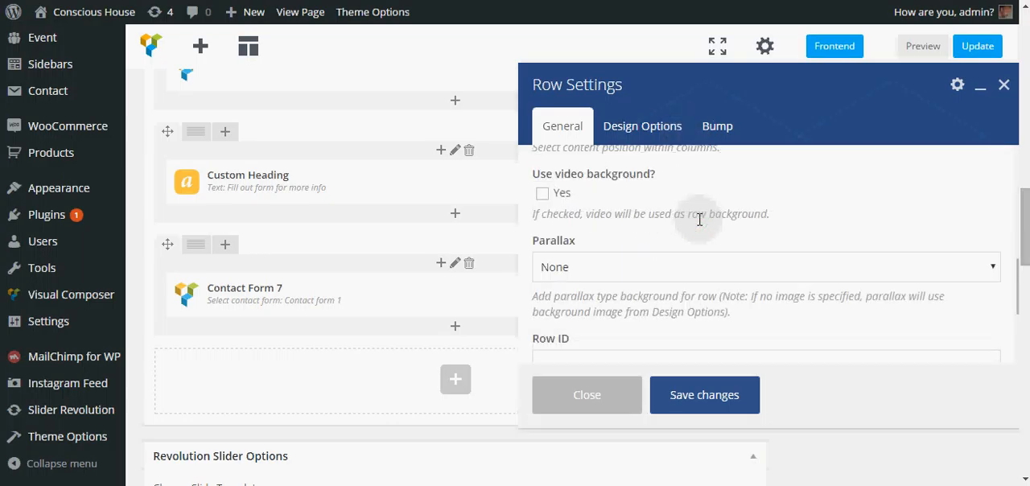
scroll(699, 219, down, 1)
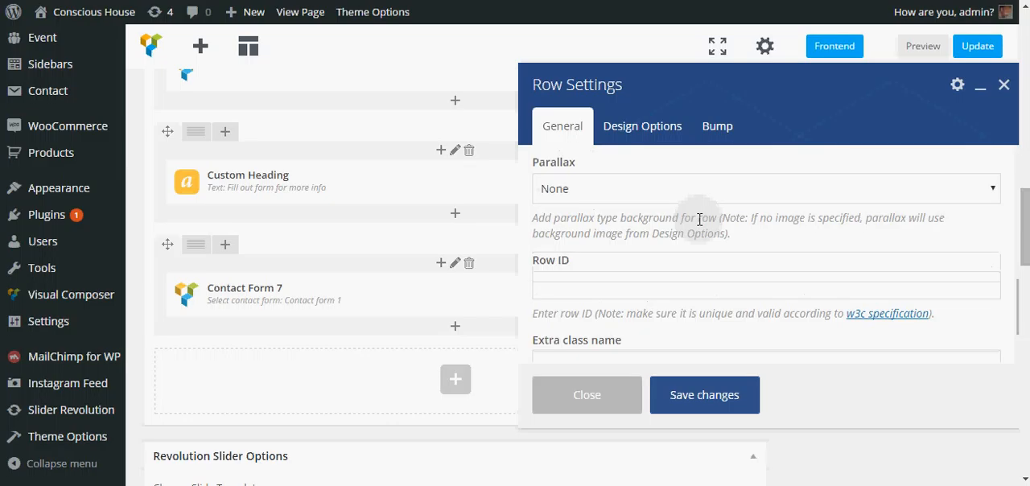
click(692, 189)
click(594, 227)
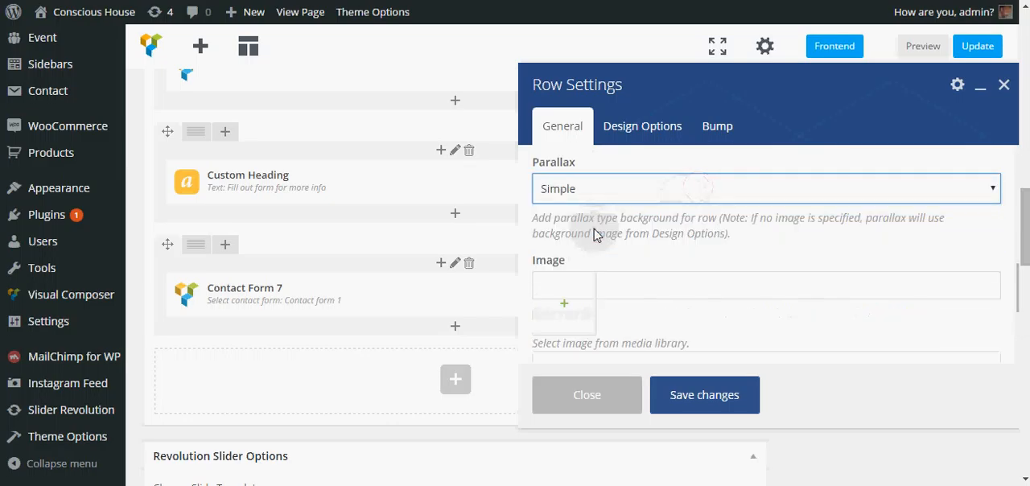
Step: Start uploading a new parallax image for the heading row and browse to the stock images folder in Downloads
click(557, 306)
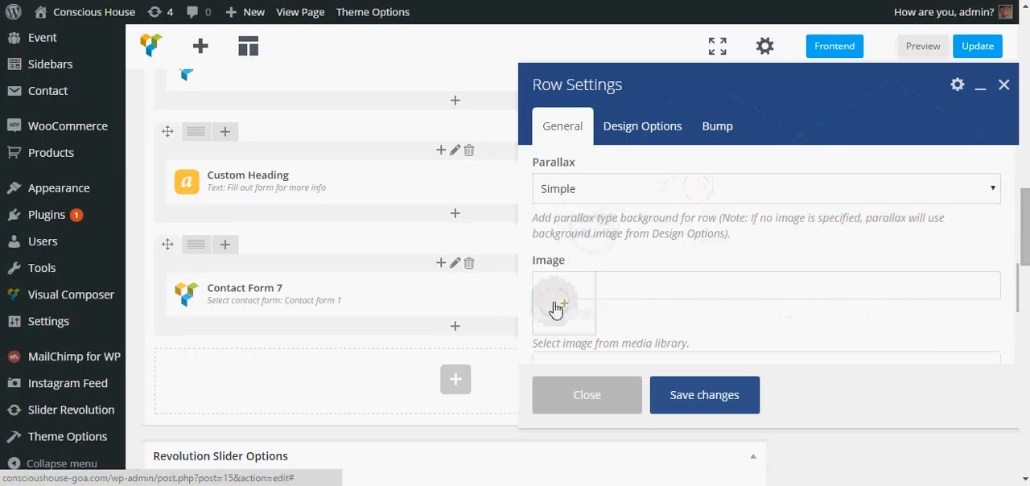
click(555, 307)
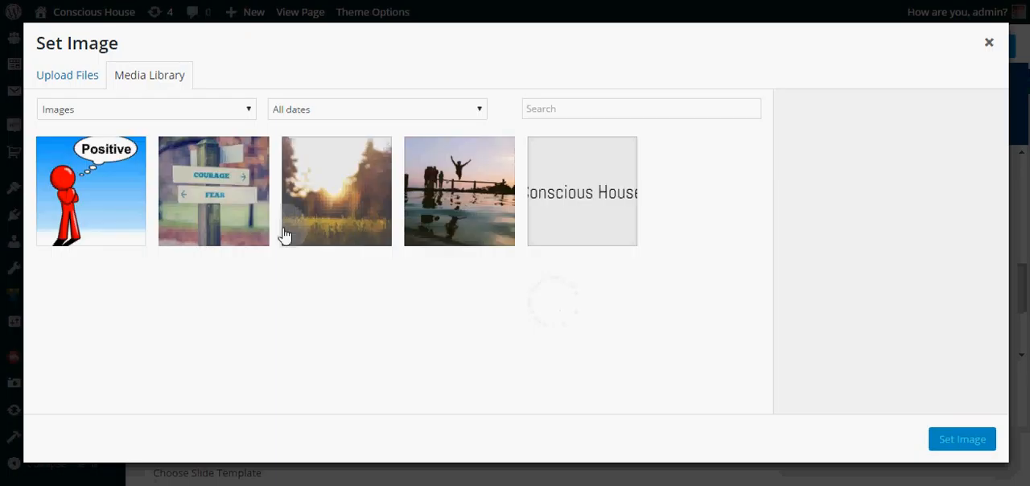
click(67, 75)
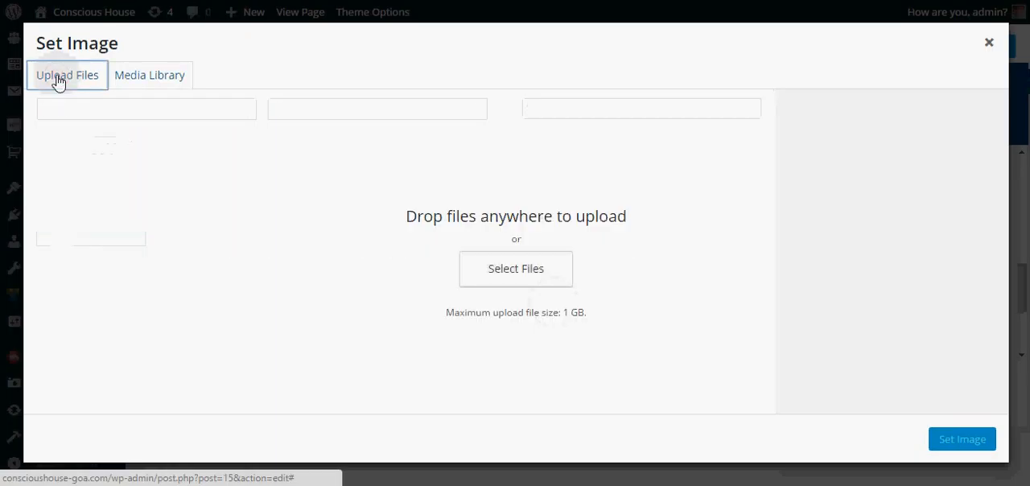
click(512, 270)
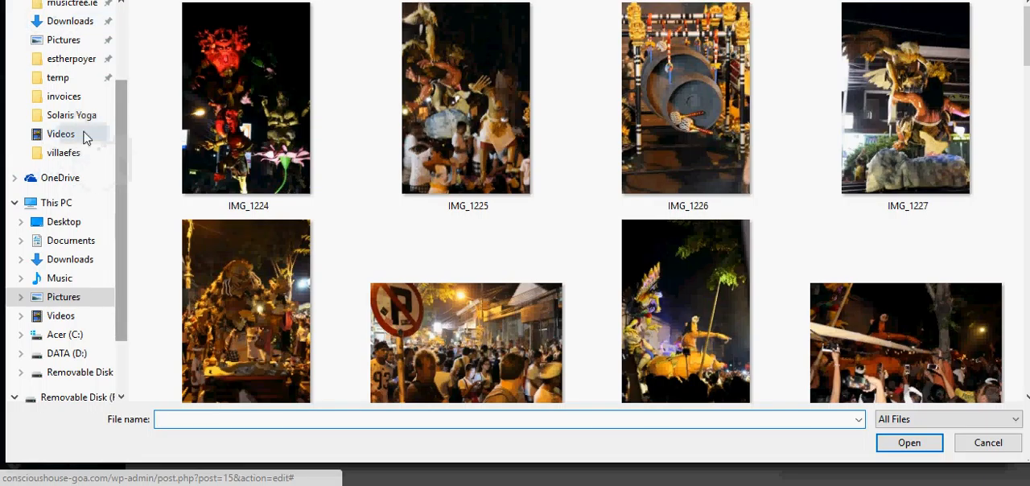
click(67, 28)
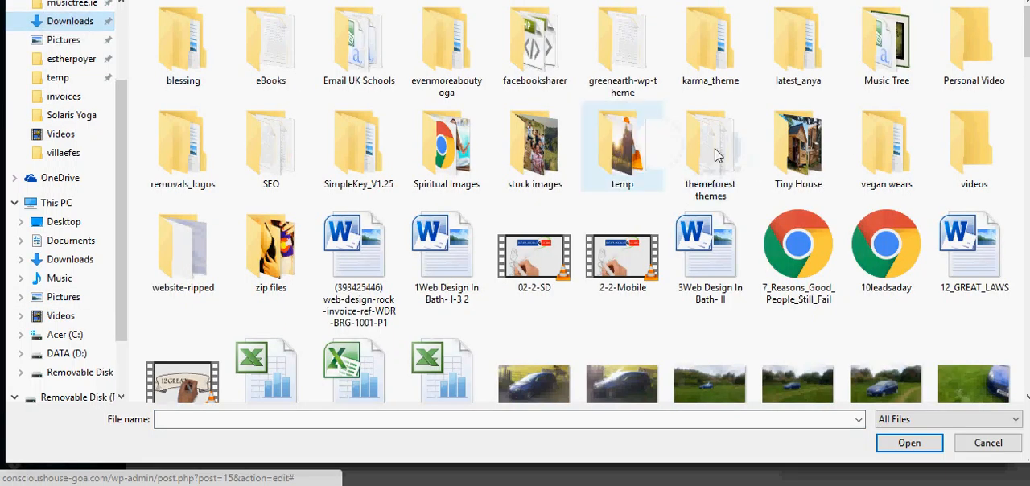
double_click(529, 152)
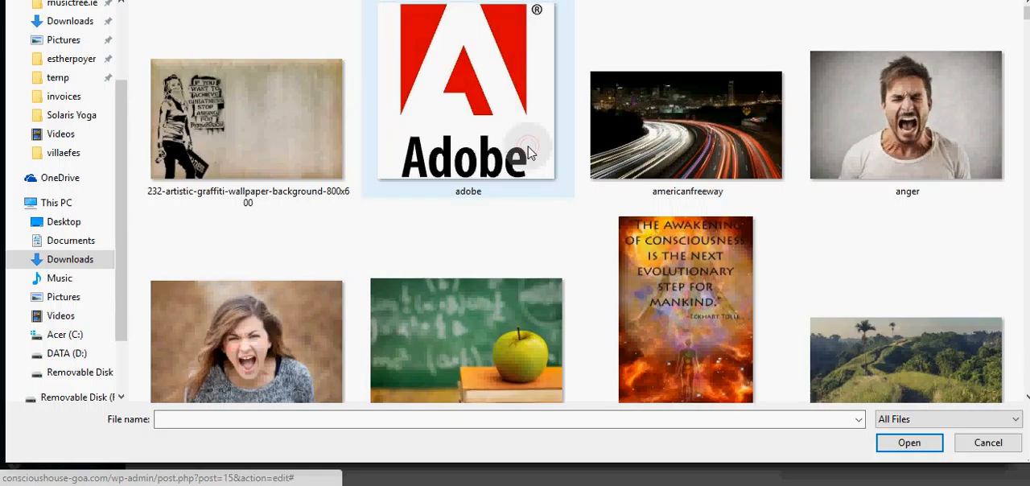
Step: Find the slide-3 landscape picture in the stock images folder and upload it to the media library
scroll(686, 237, down, 1)
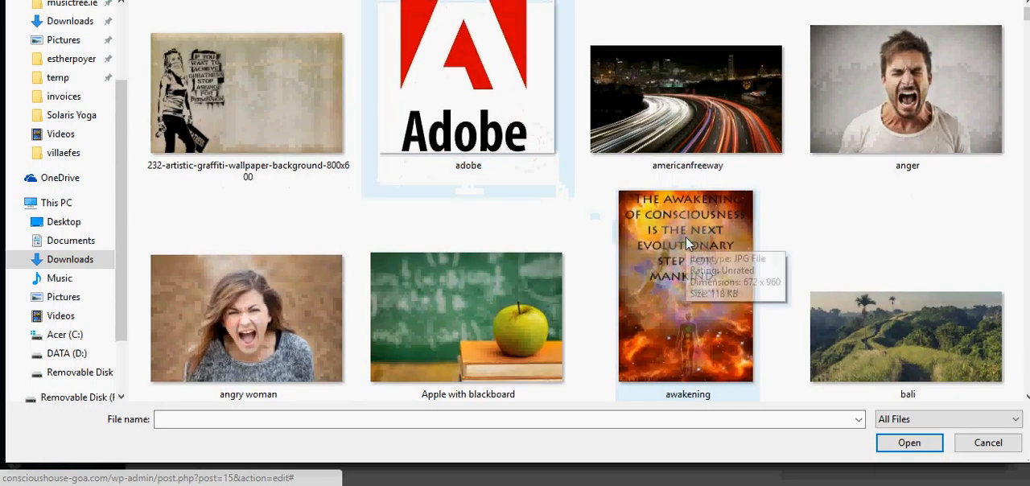
scroll(685, 240, down, 20)
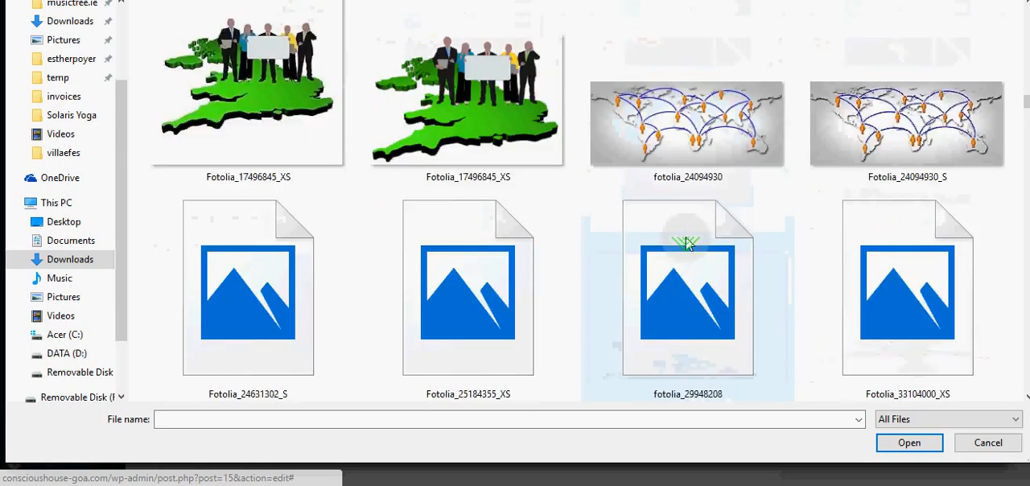
scroll(685, 244, down, 20)
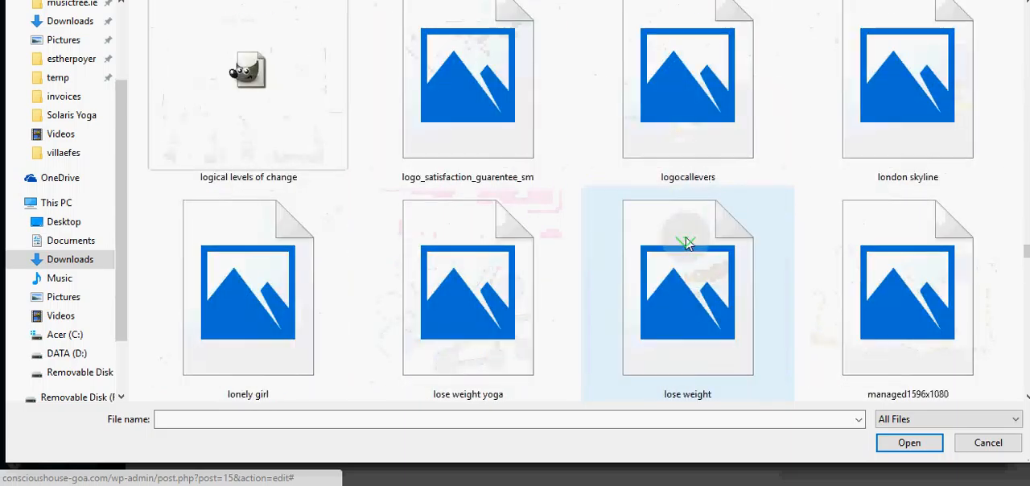
scroll(685, 244, down, 20)
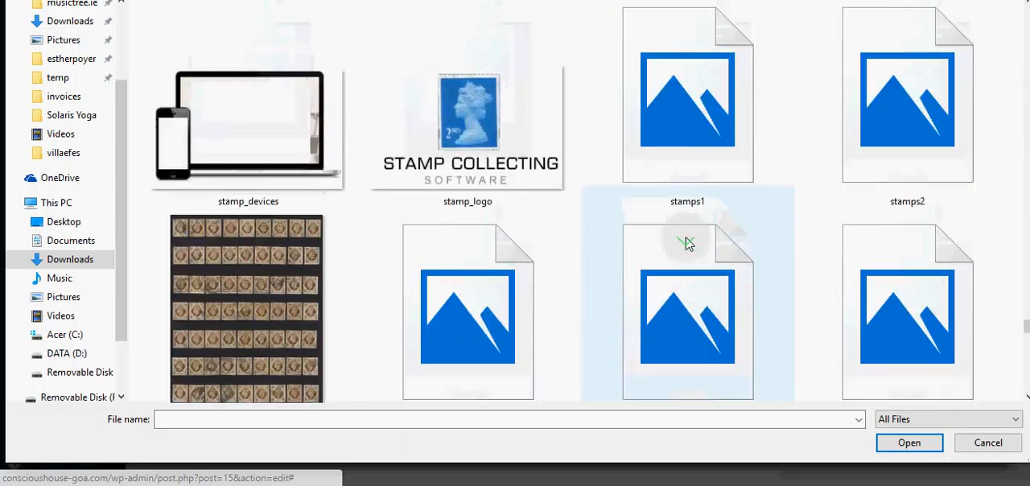
scroll(685, 242, up, 10)
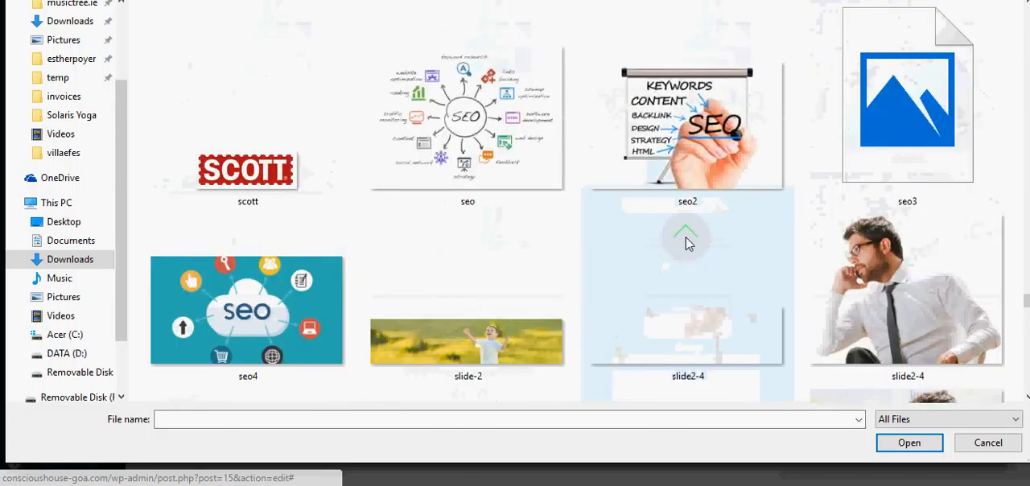
scroll(686, 244, down, 2)
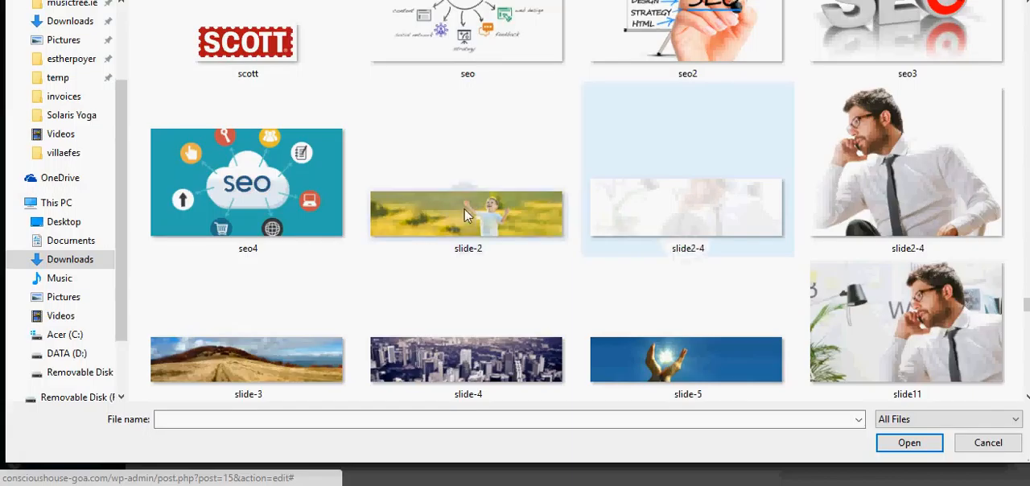
click(257, 375)
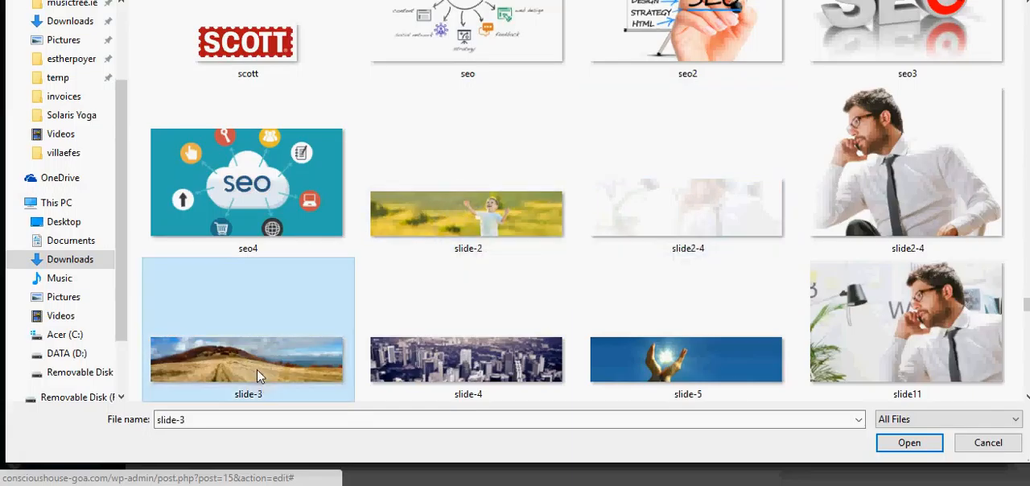
double_click(257, 376)
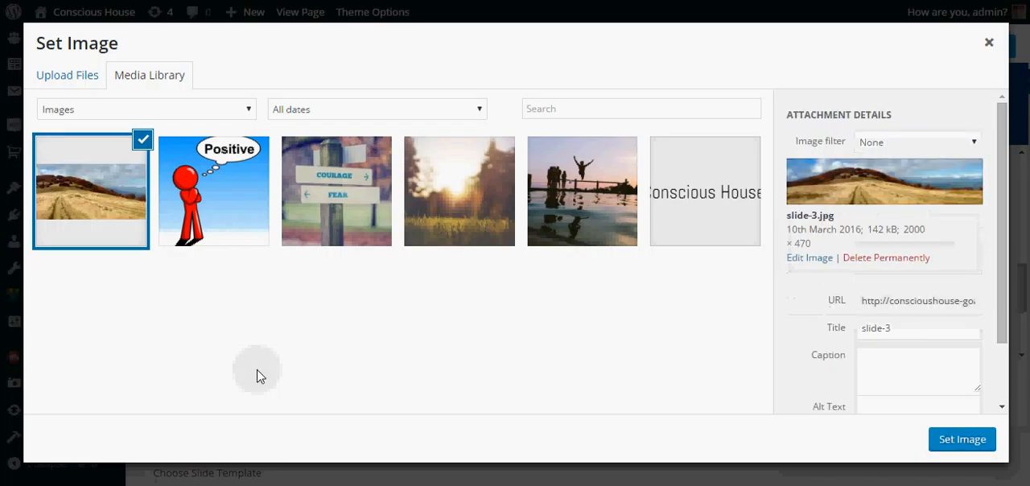
Step: Set slide-3.jpg as the heading row's parallax image, save the row settings and update the Home page
click(968, 452)
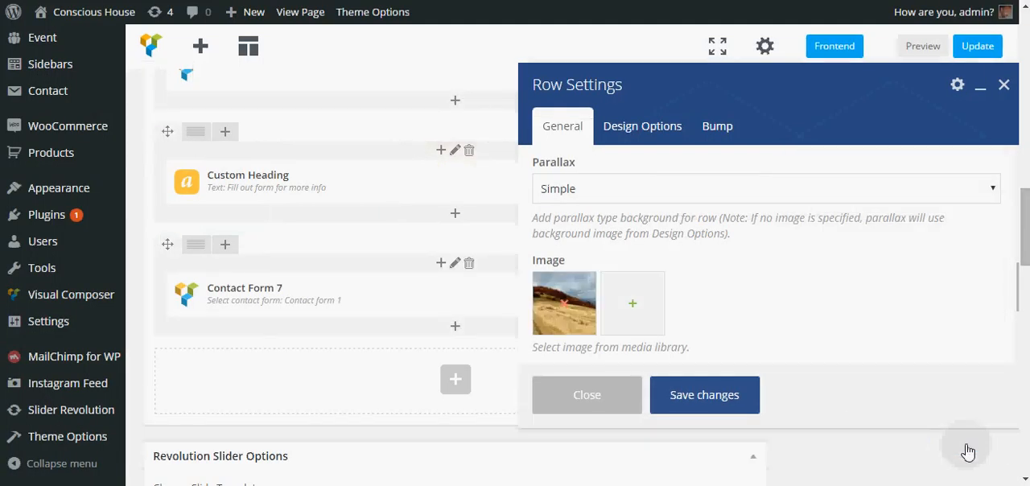
click(711, 405)
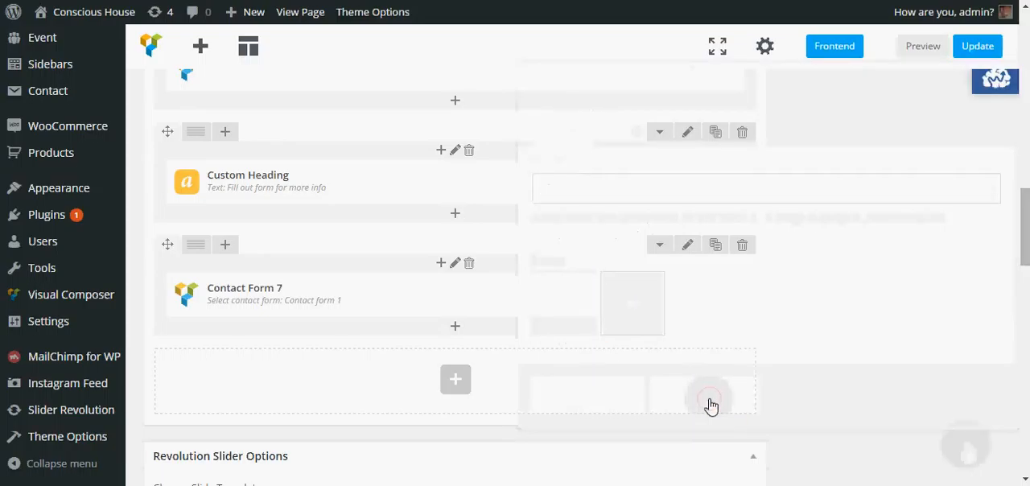
click(980, 49)
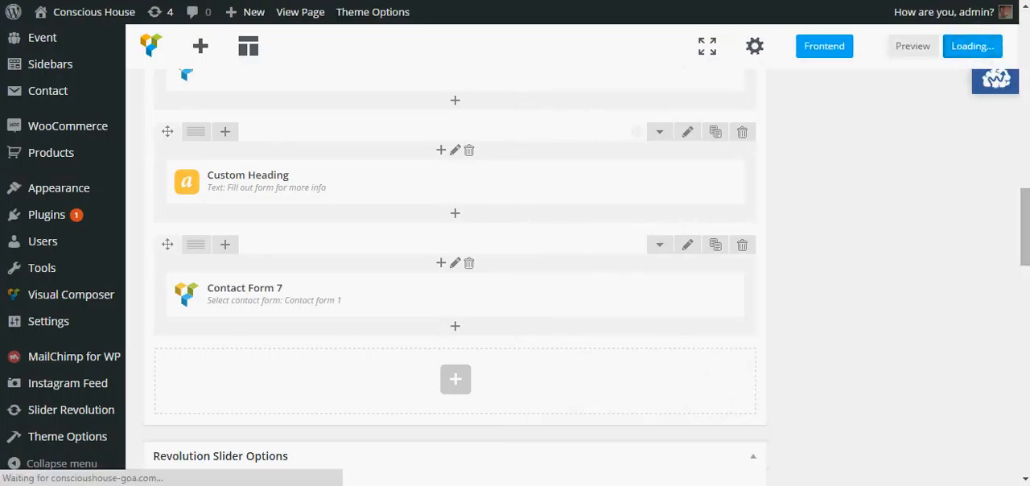
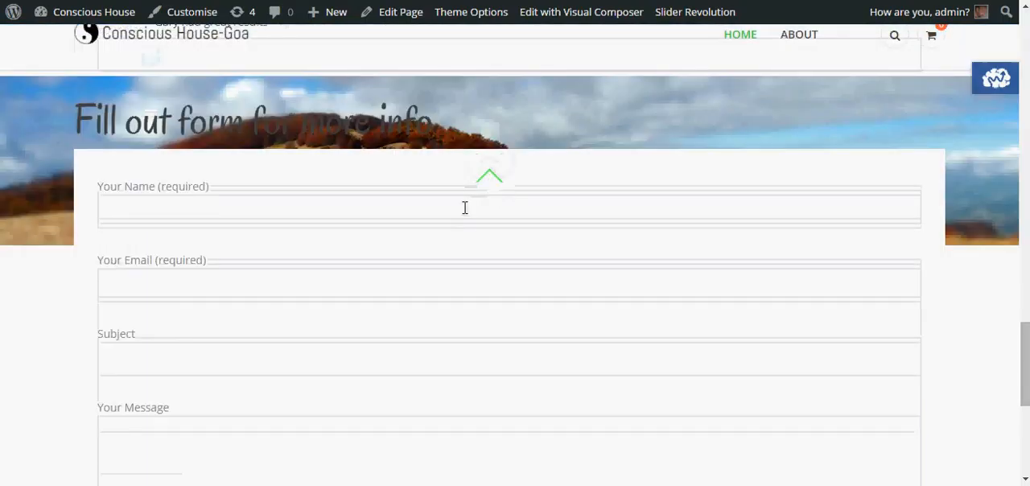
Step: Inspect how the parallax heading row and the overlapping contact form look on the live Home page
scroll(465, 207, up, 2)
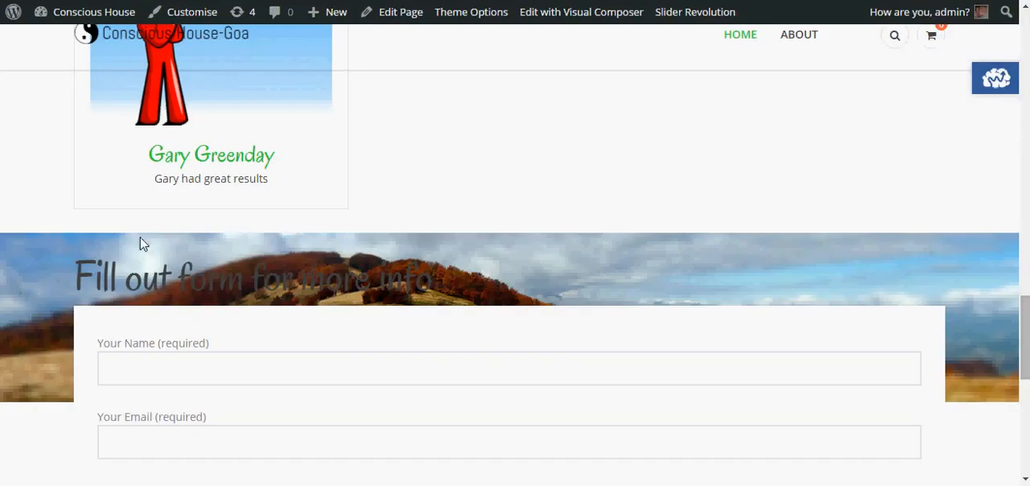
click(53, 444)
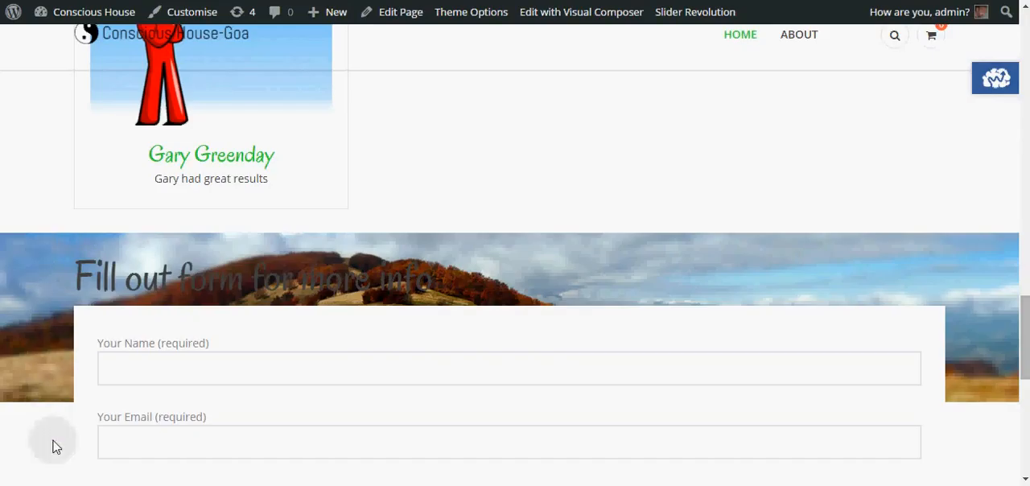
scroll(37, 303, down, 2)
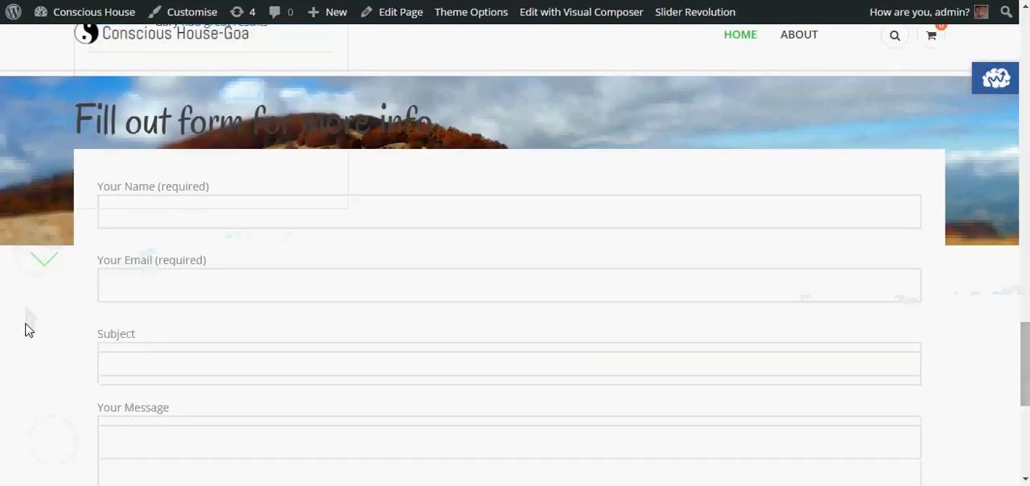
scroll(30, 322, up, 2)
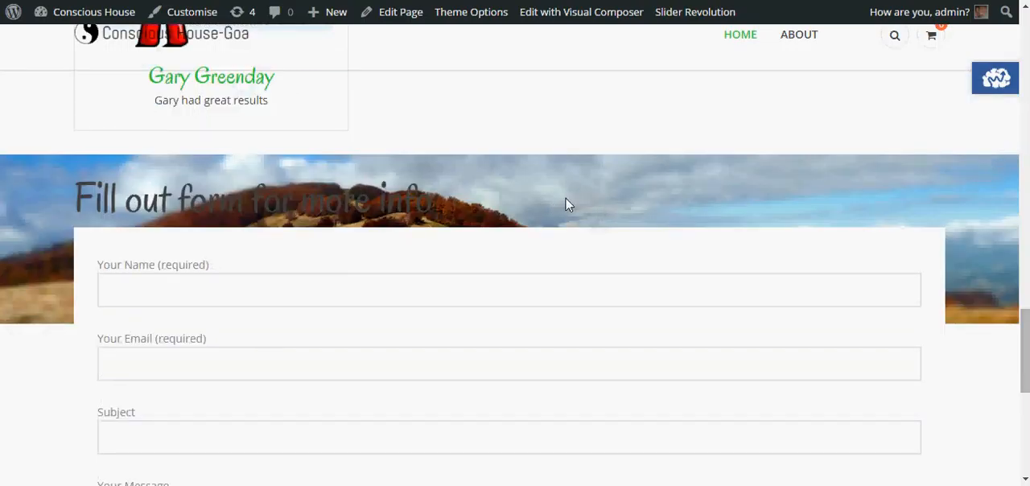
scroll(356, 241, down, 2)
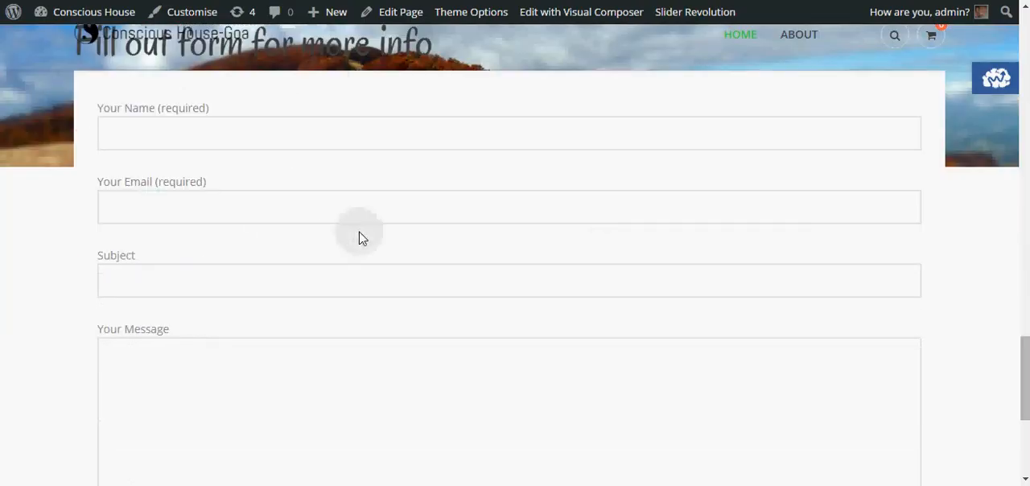
scroll(360, 238, up, 2)
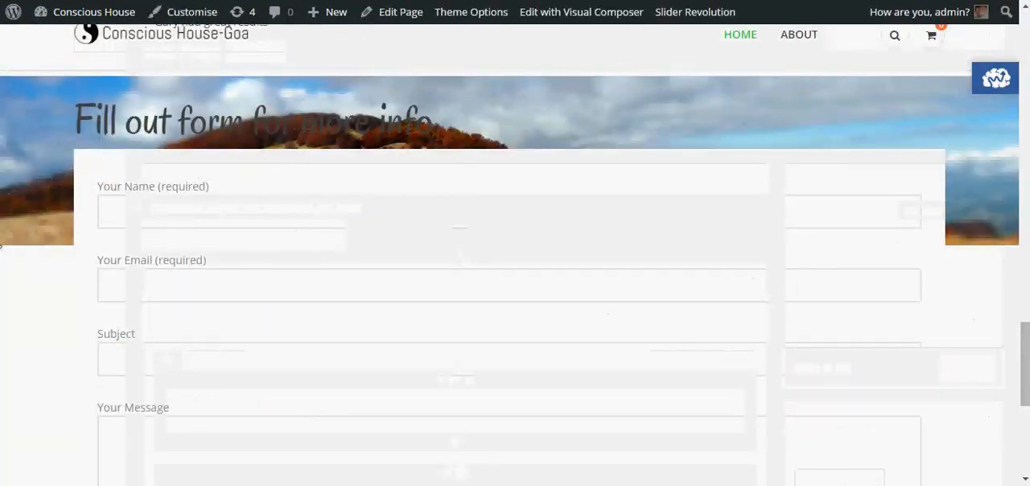
scroll(33, 263, down, 1)
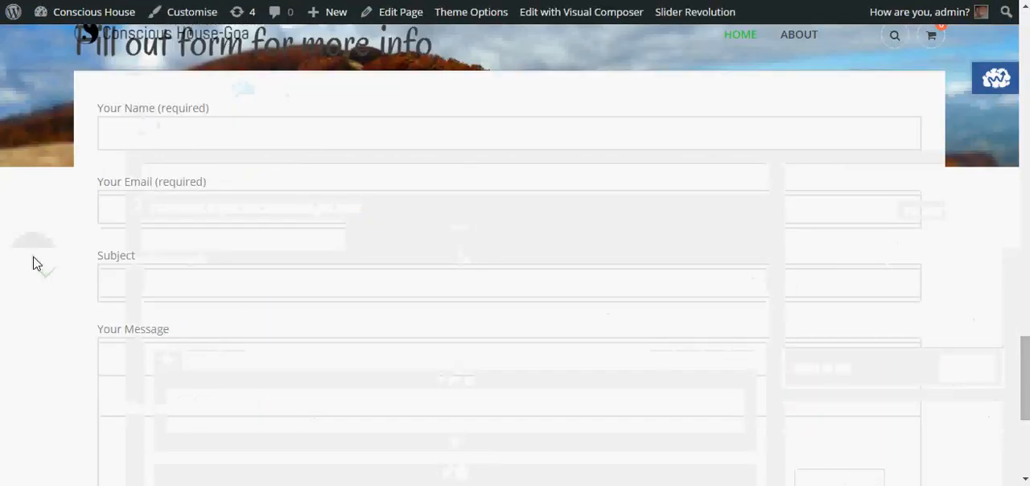
scroll(33, 263, up, 1)
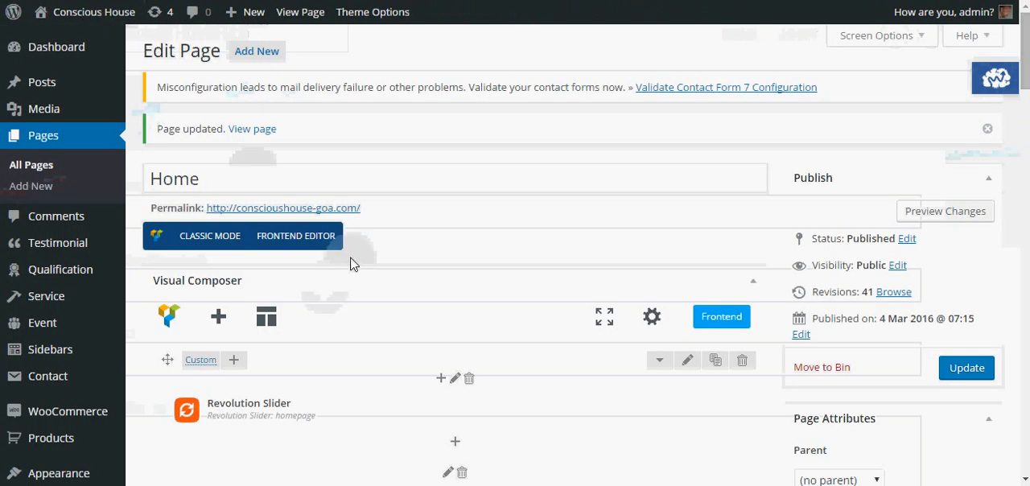
Step: Set the padding of the row holding the "Fill out form for more info" heading to 40px top and 155px bottom, and save
scroll(350, 264, down, 5)
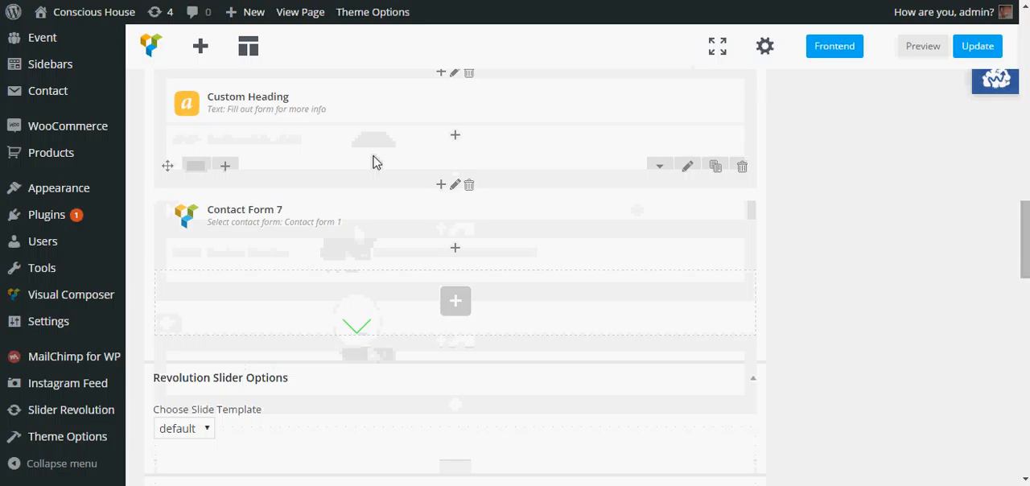
scroll(376, 163, up, 1)
click(691, 135)
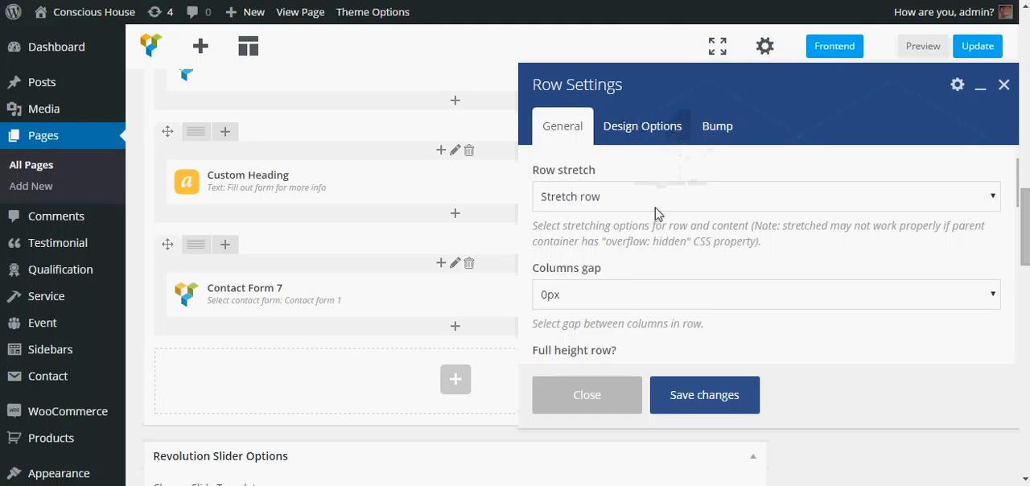
click(654, 124)
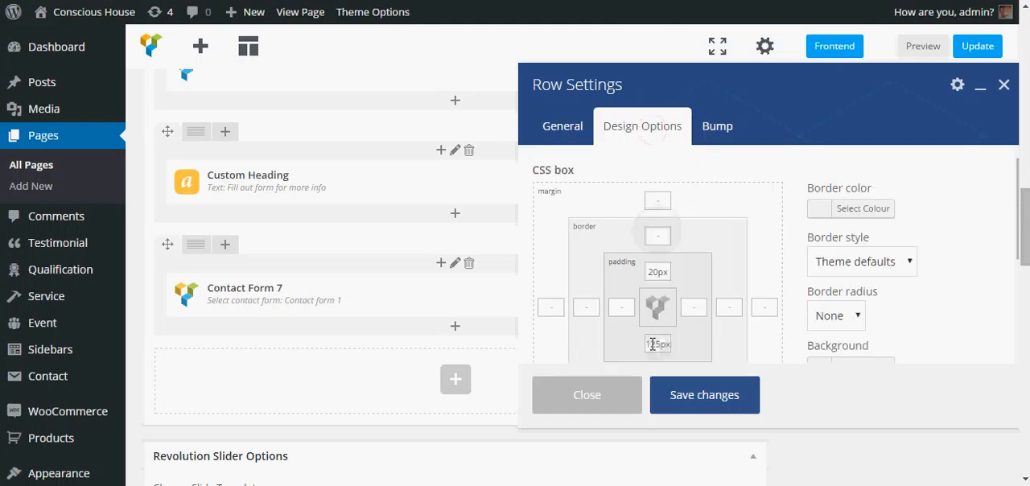
click(652, 343)
click(705, 407)
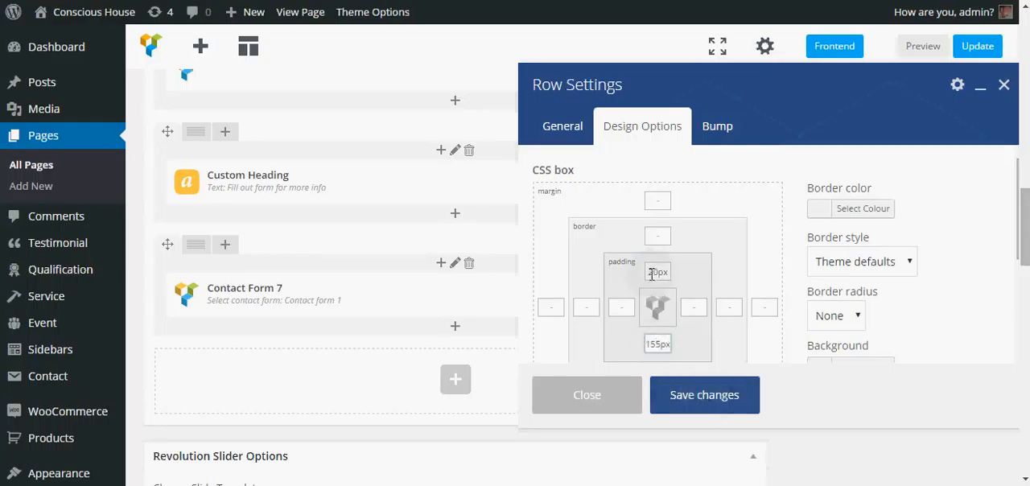
drag(648, 272, 654, 272)
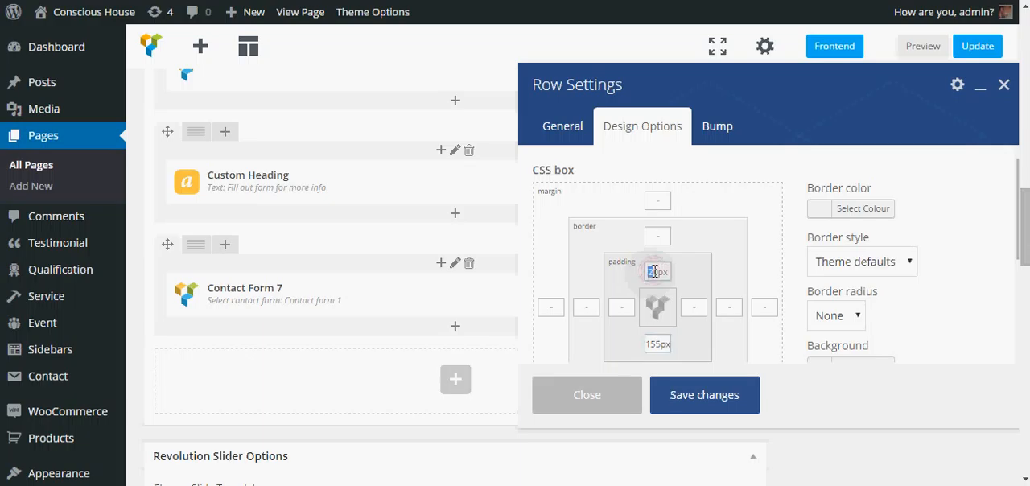
text(4)
click(701, 402)
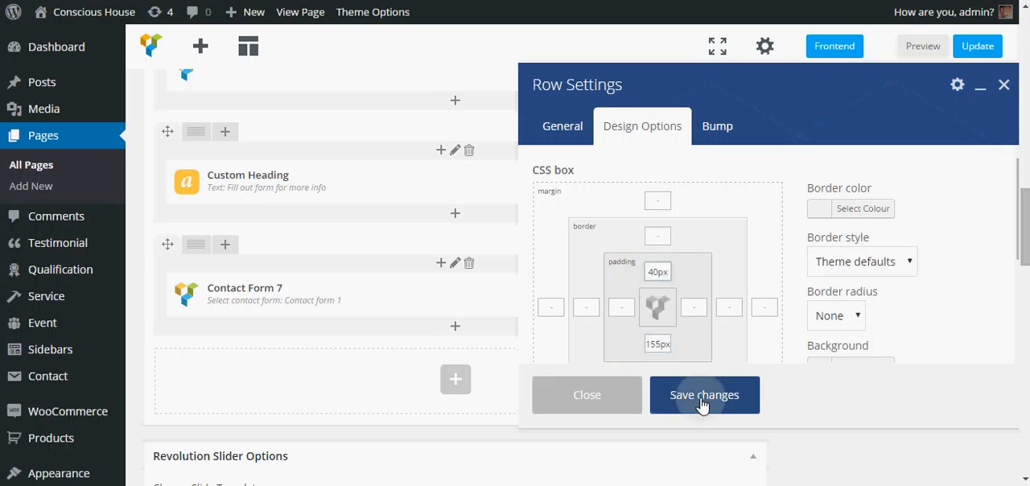
scroll(981, 300, down, 1)
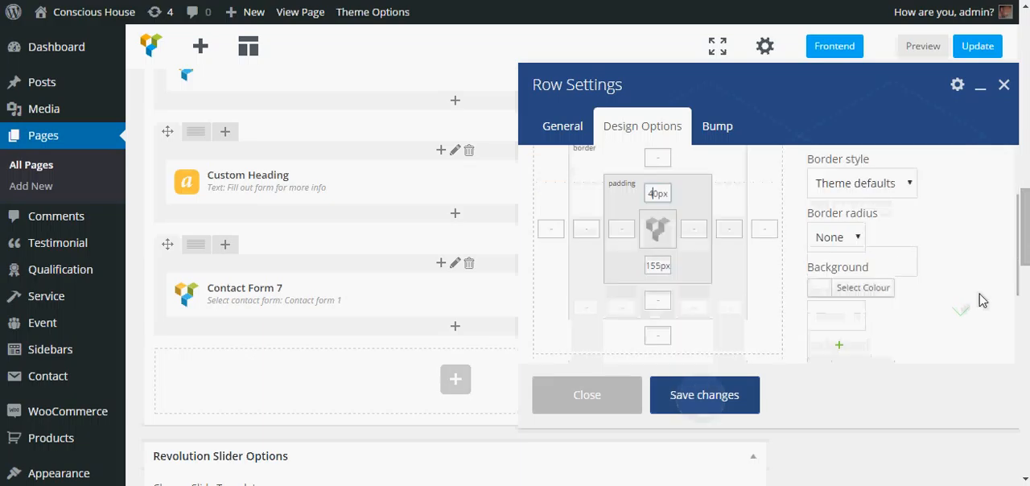
scroll(982, 300, up, 1)
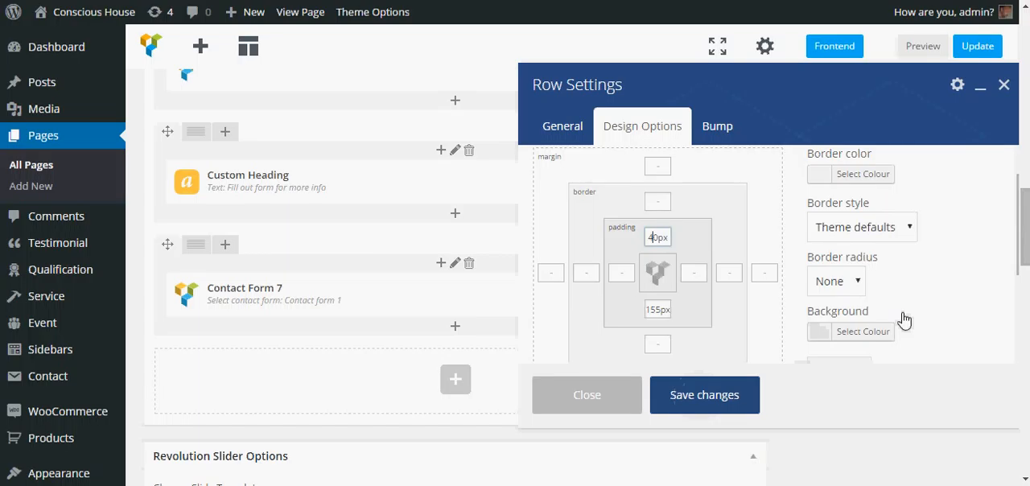
scroll(894, 306, up, 1)
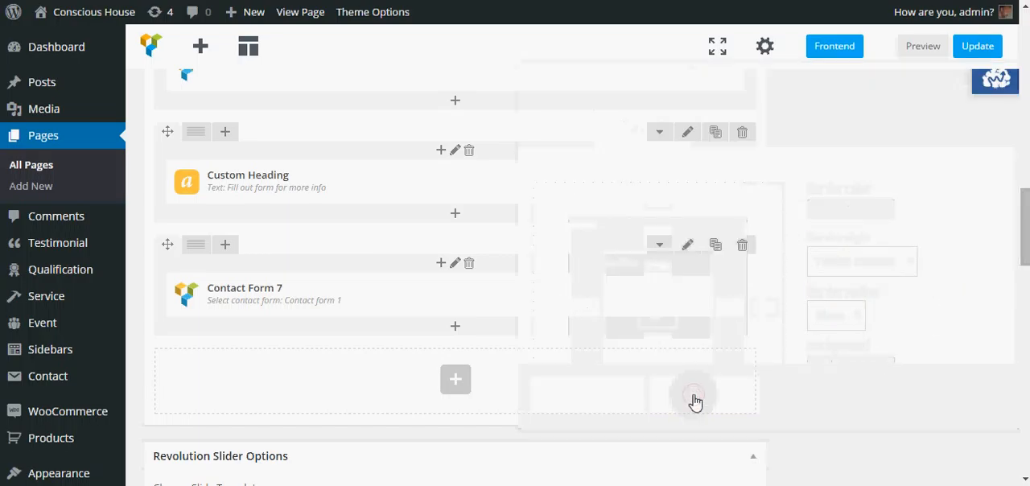
Step: Adjust the negative top margin in the Contact Form 7 element's design options, save the changes and update the Home page
mouse_move(417, 181)
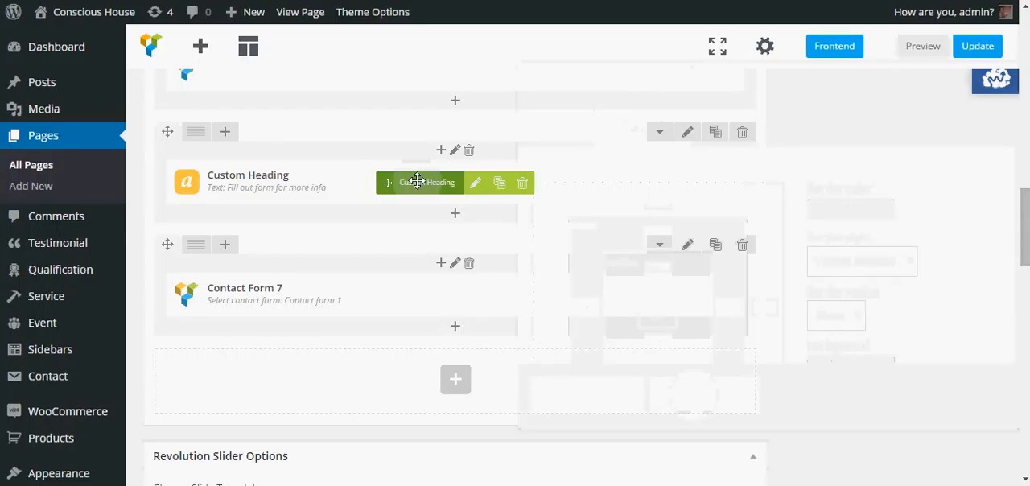
click(349, 213)
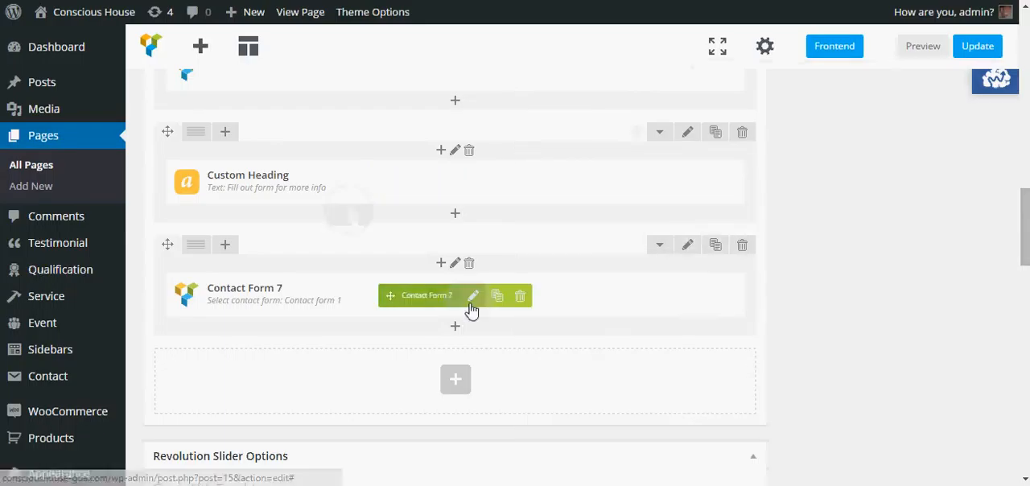
click(474, 299)
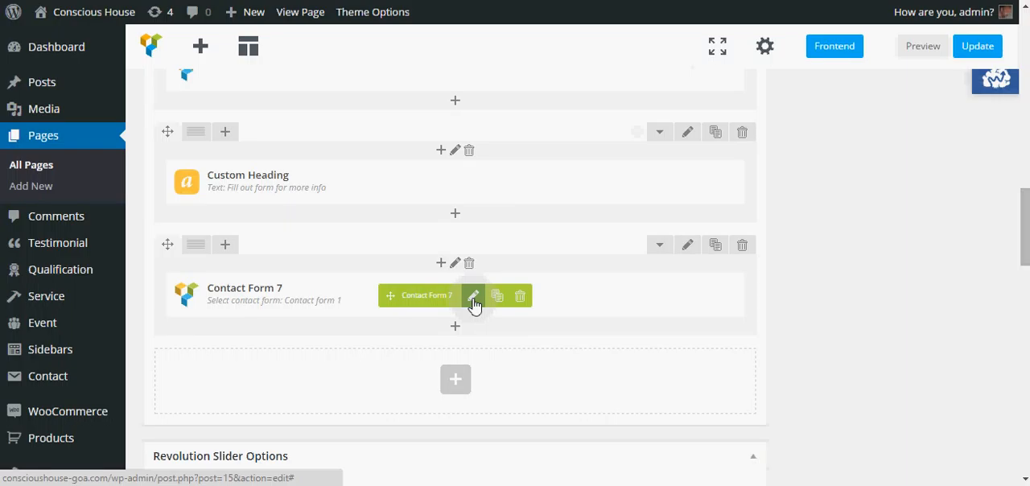
click(738, 184)
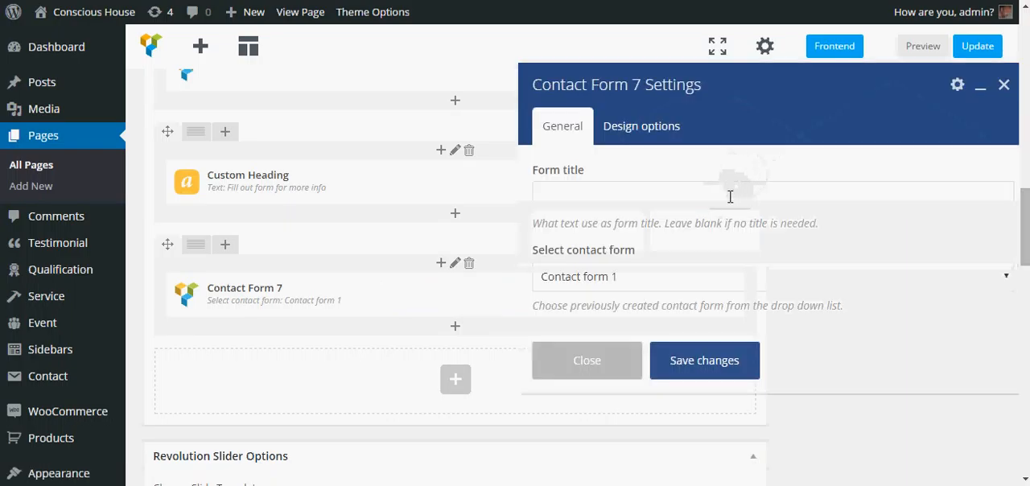
click(650, 127)
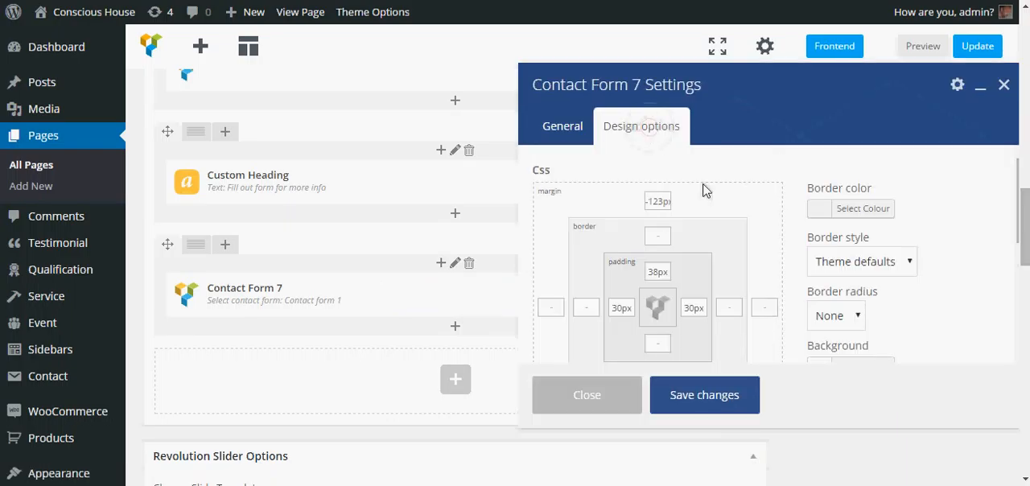
click(648, 200)
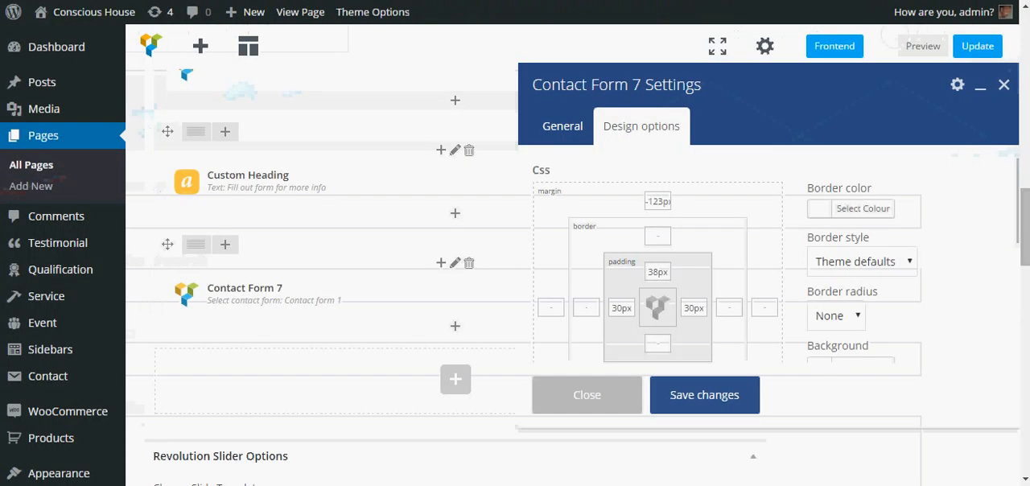
drag(652, 201, 659, 201)
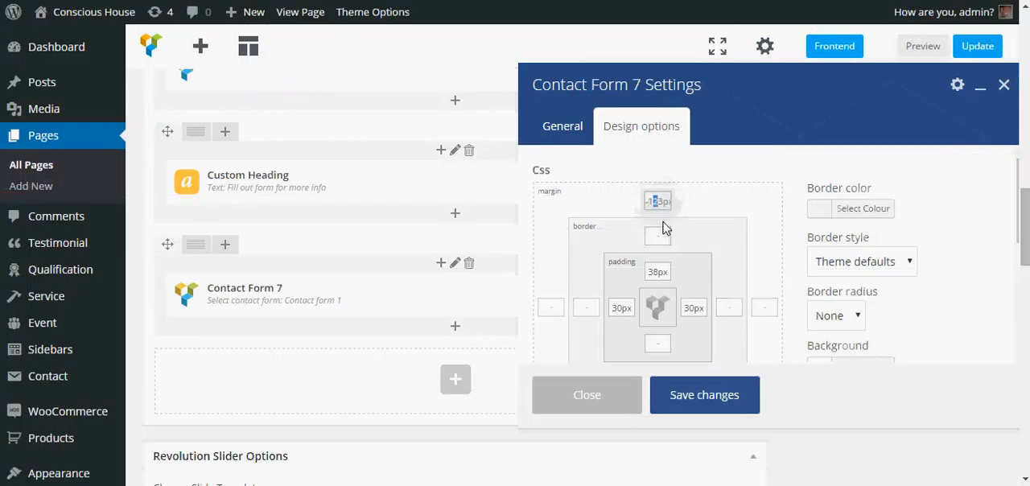
click(720, 398)
click(977, 46)
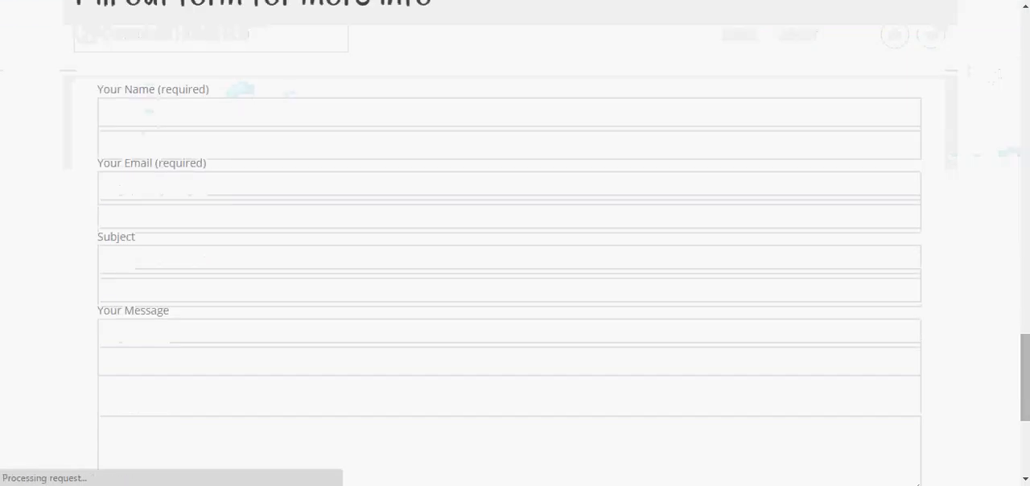
Step: Examine the updated live Home page, checking the heading's legibility over the parallax image, the form's overlap and the Send the Form button
click(190, 33)
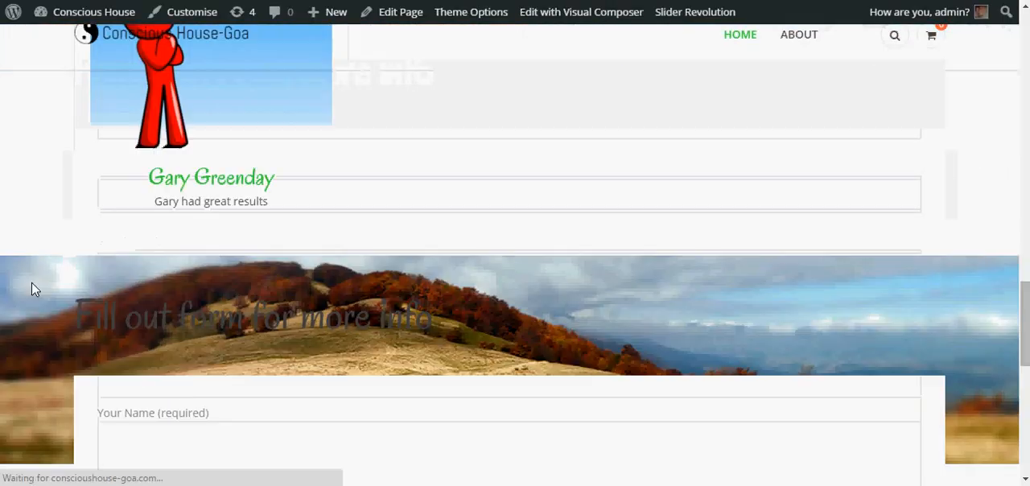
scroll(32, 283, down, 2)
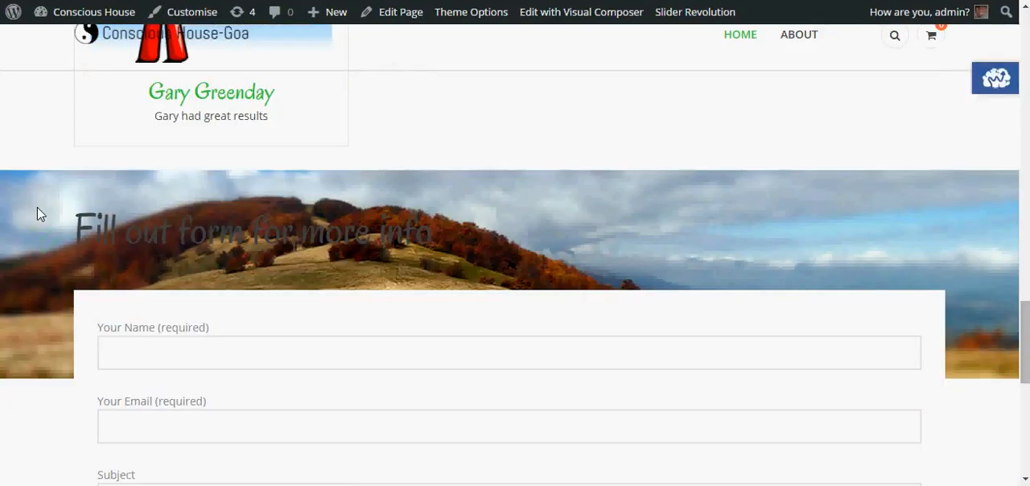
scroll(33, 244, down, 1)
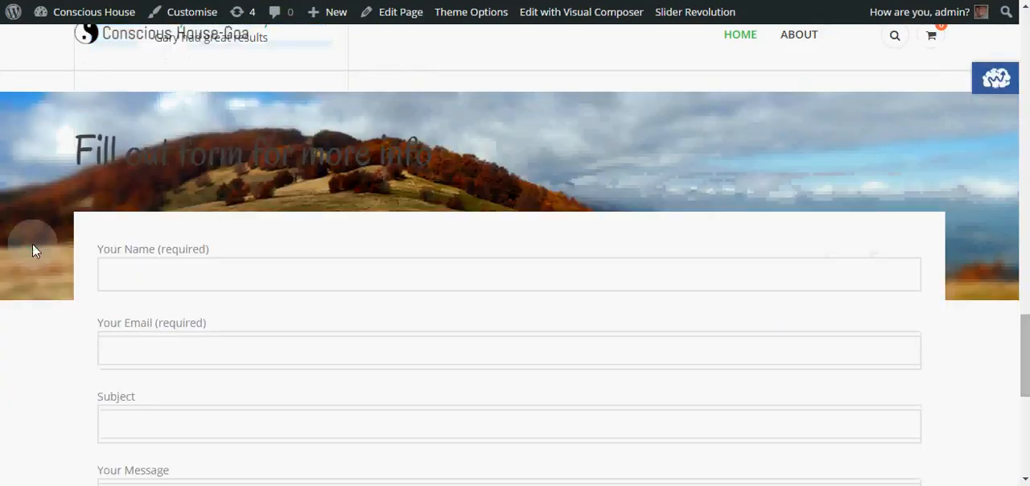
scroll(33, 246, down, 1)
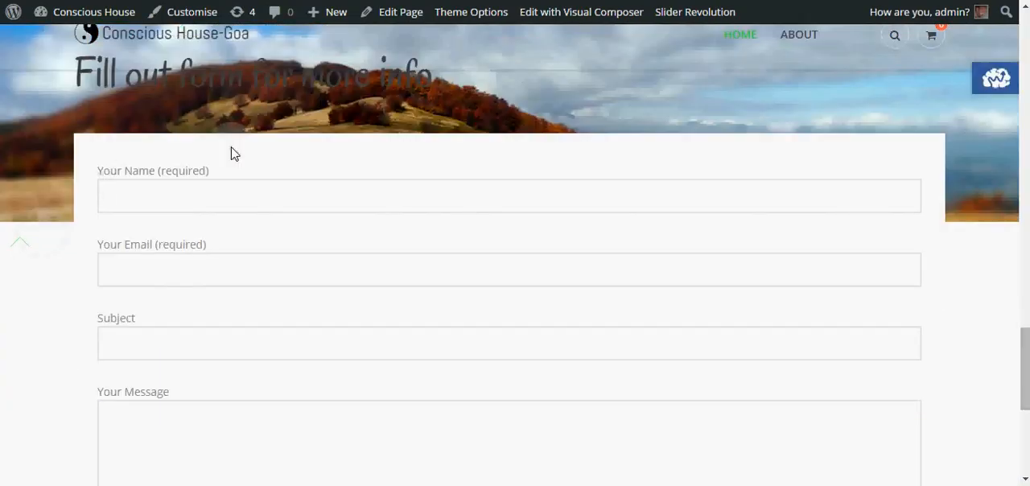
scroll(400, 231, down, 4)
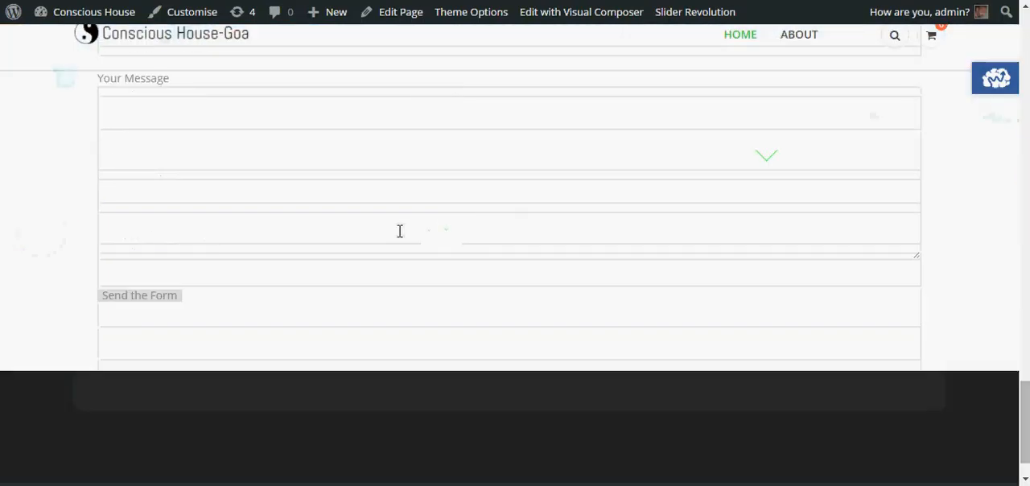
click(140, 298)
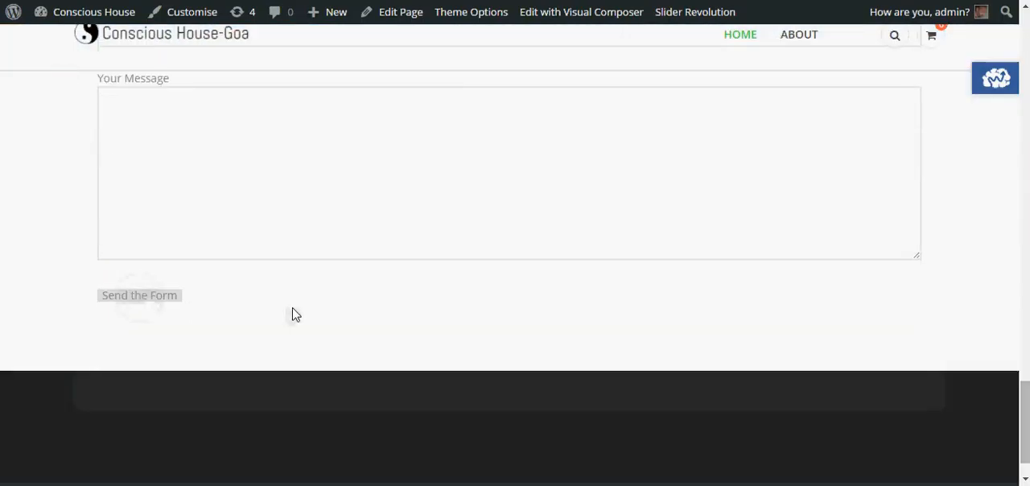
scroll(168, 301, up, 1)
click(185, 302)
scroll(185, 301, up, 6)
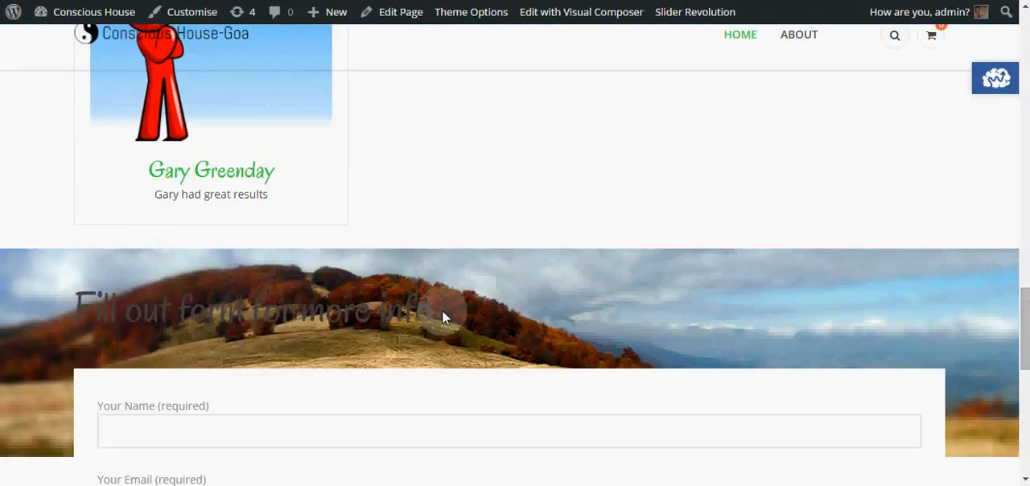
triple_click(363, 314)
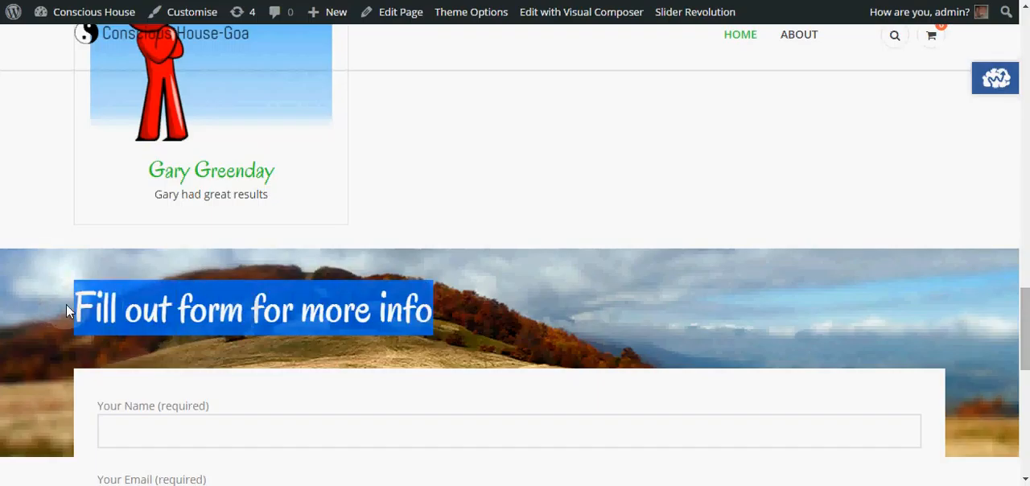
click(67, 310)
scroll(66, 310, down, 5)
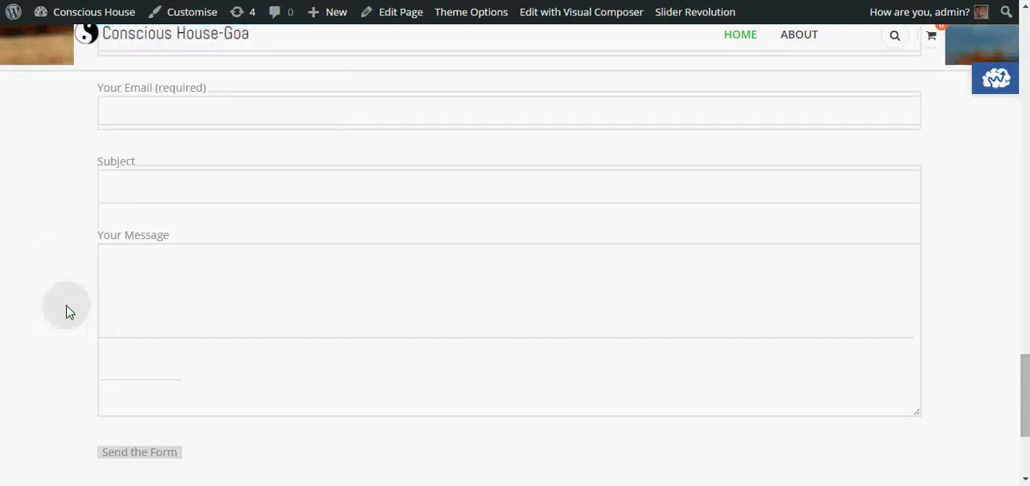
click(67, 305)
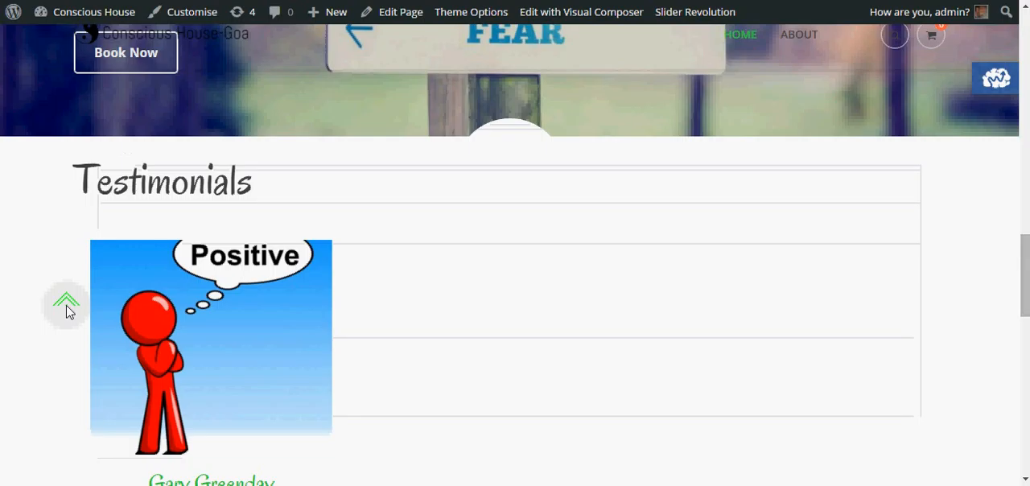